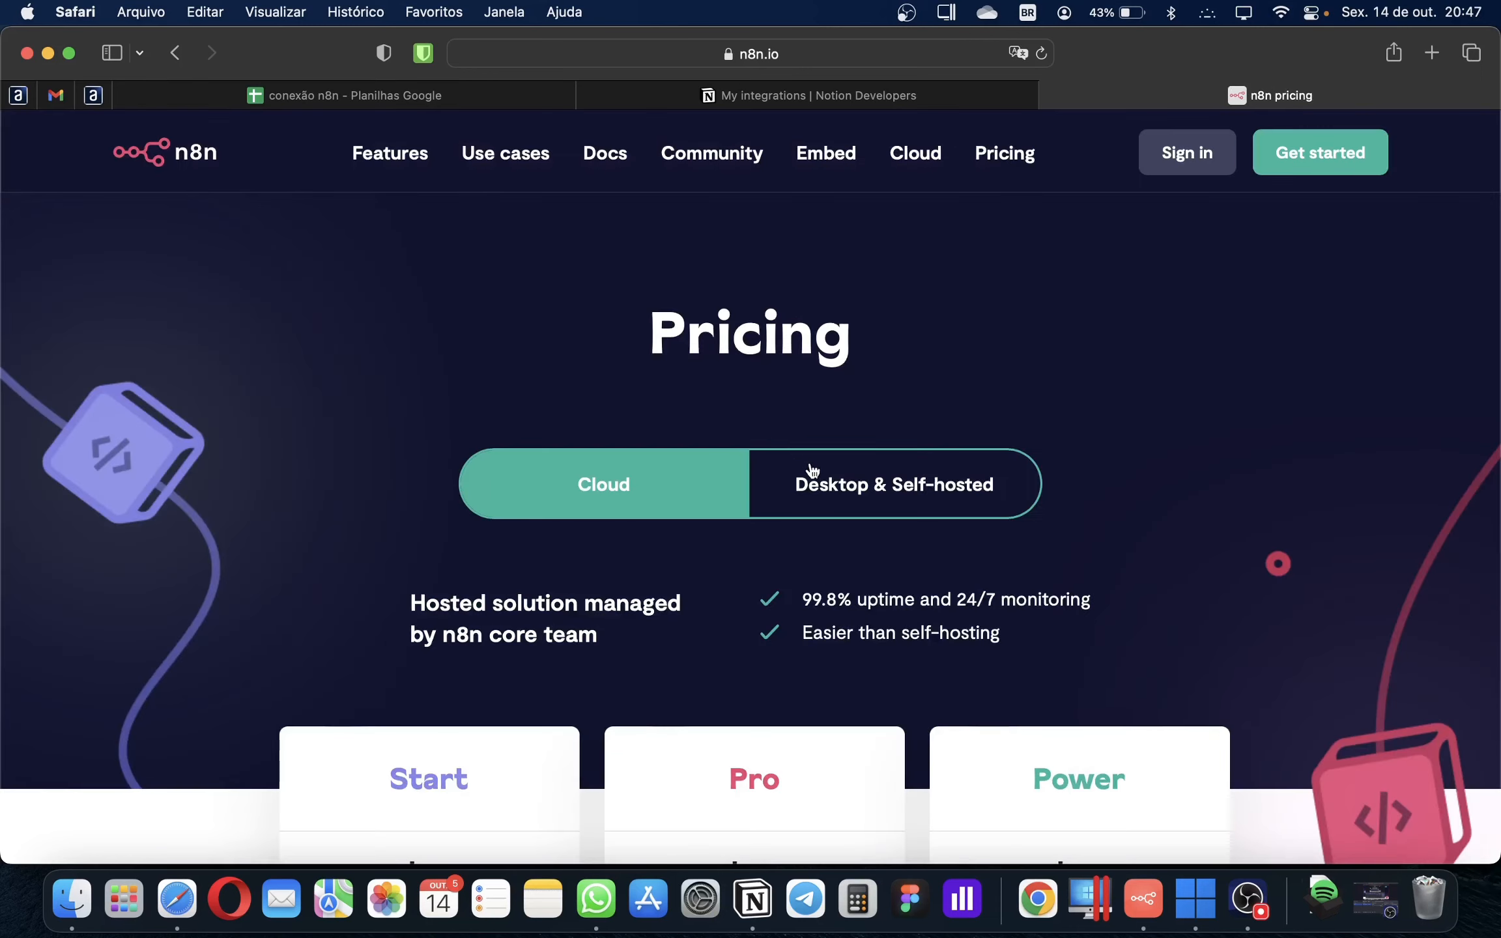
Switch n8n.io pricing to Desktop & Self-hosted and scroll to the plan cards
left_click(843, 494)
scroll(785, 485, "down", 5)
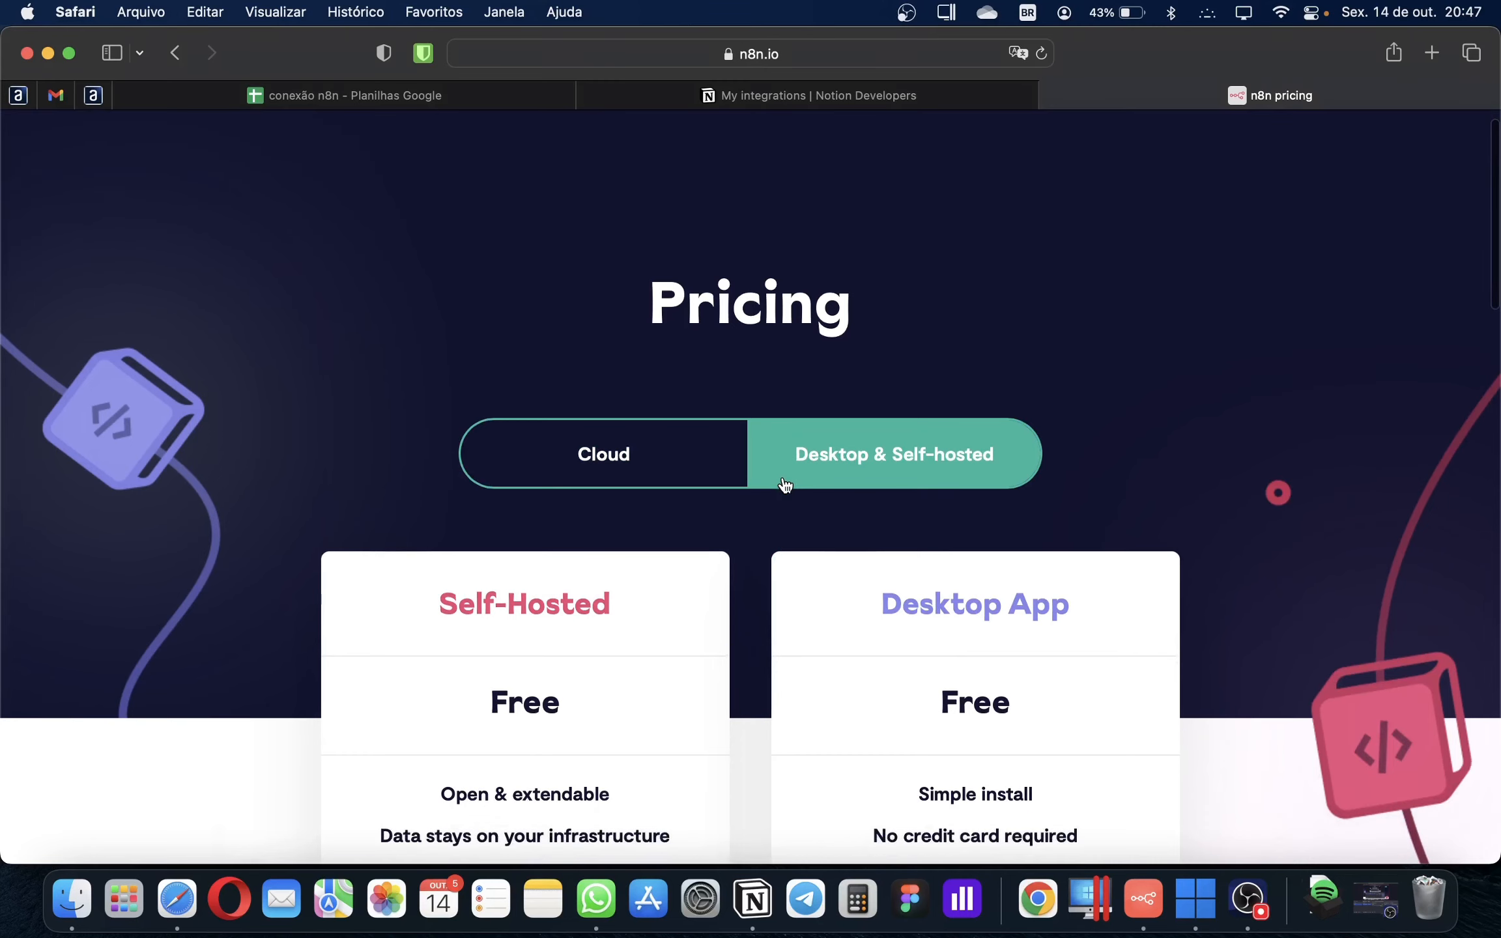
scroll(785, 486, "down", 3)
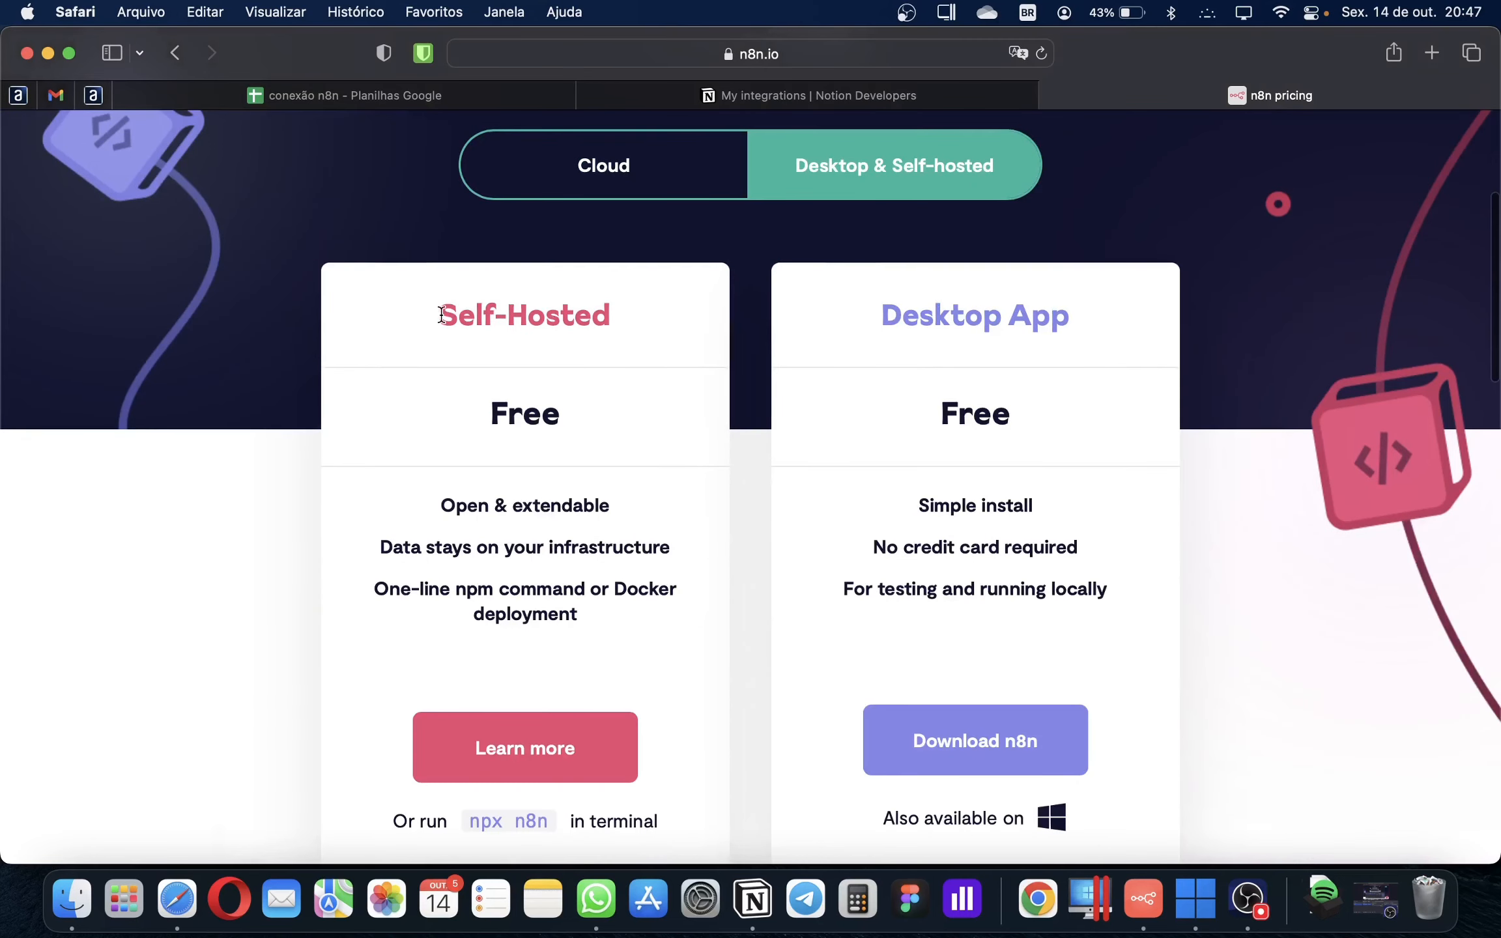
Highlight the Self-Hosted plan title, then switch to the conexão n8n spreadsheet
triple_click(631, 333)
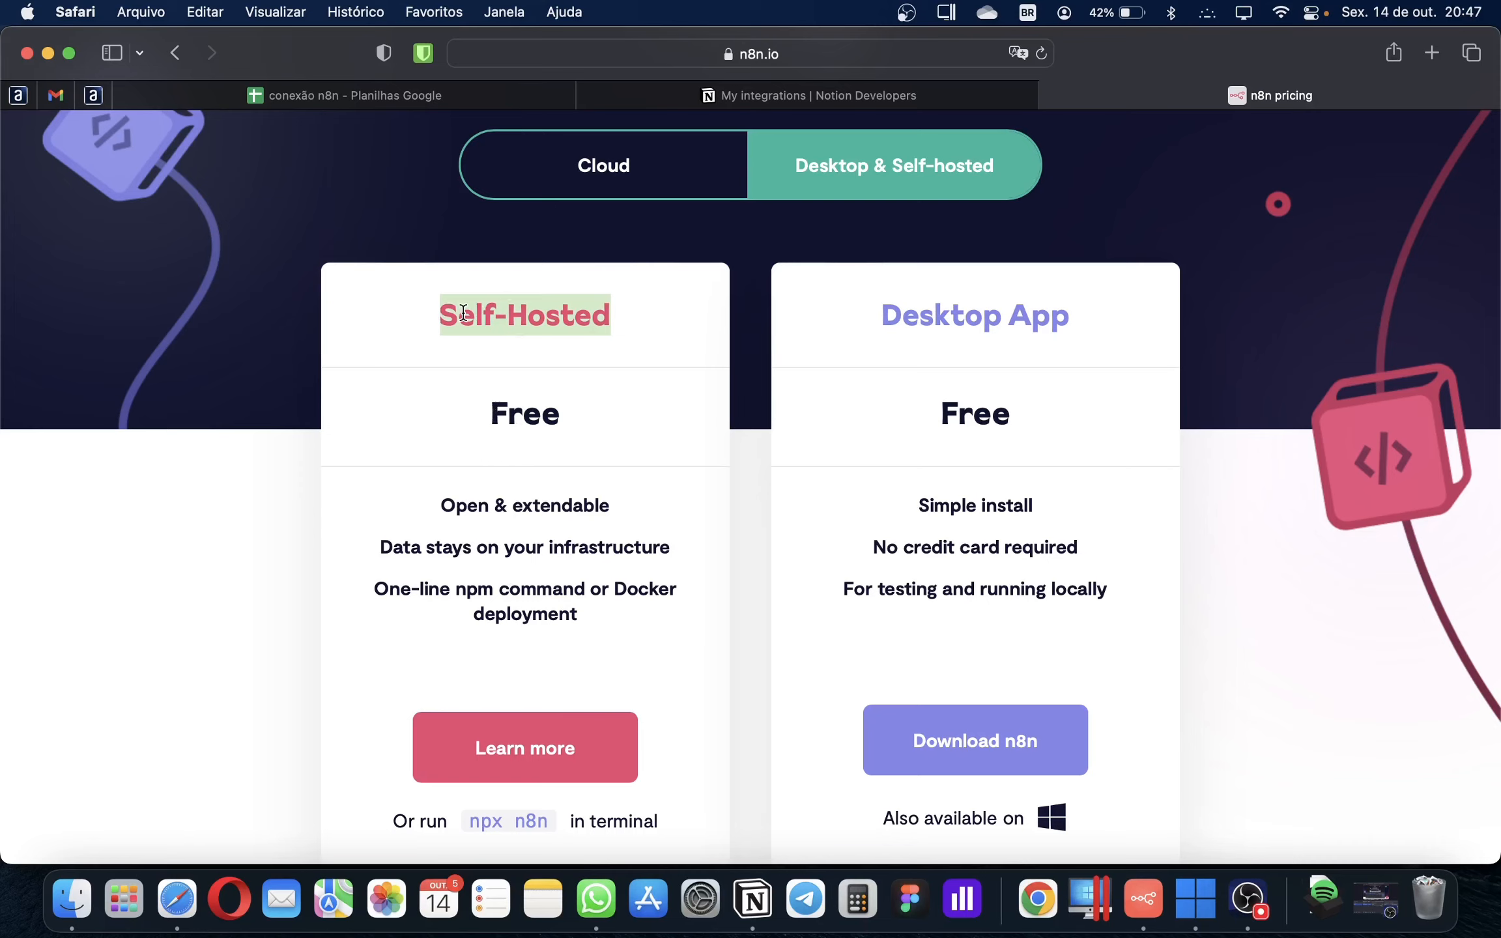
left_click(523, 578)
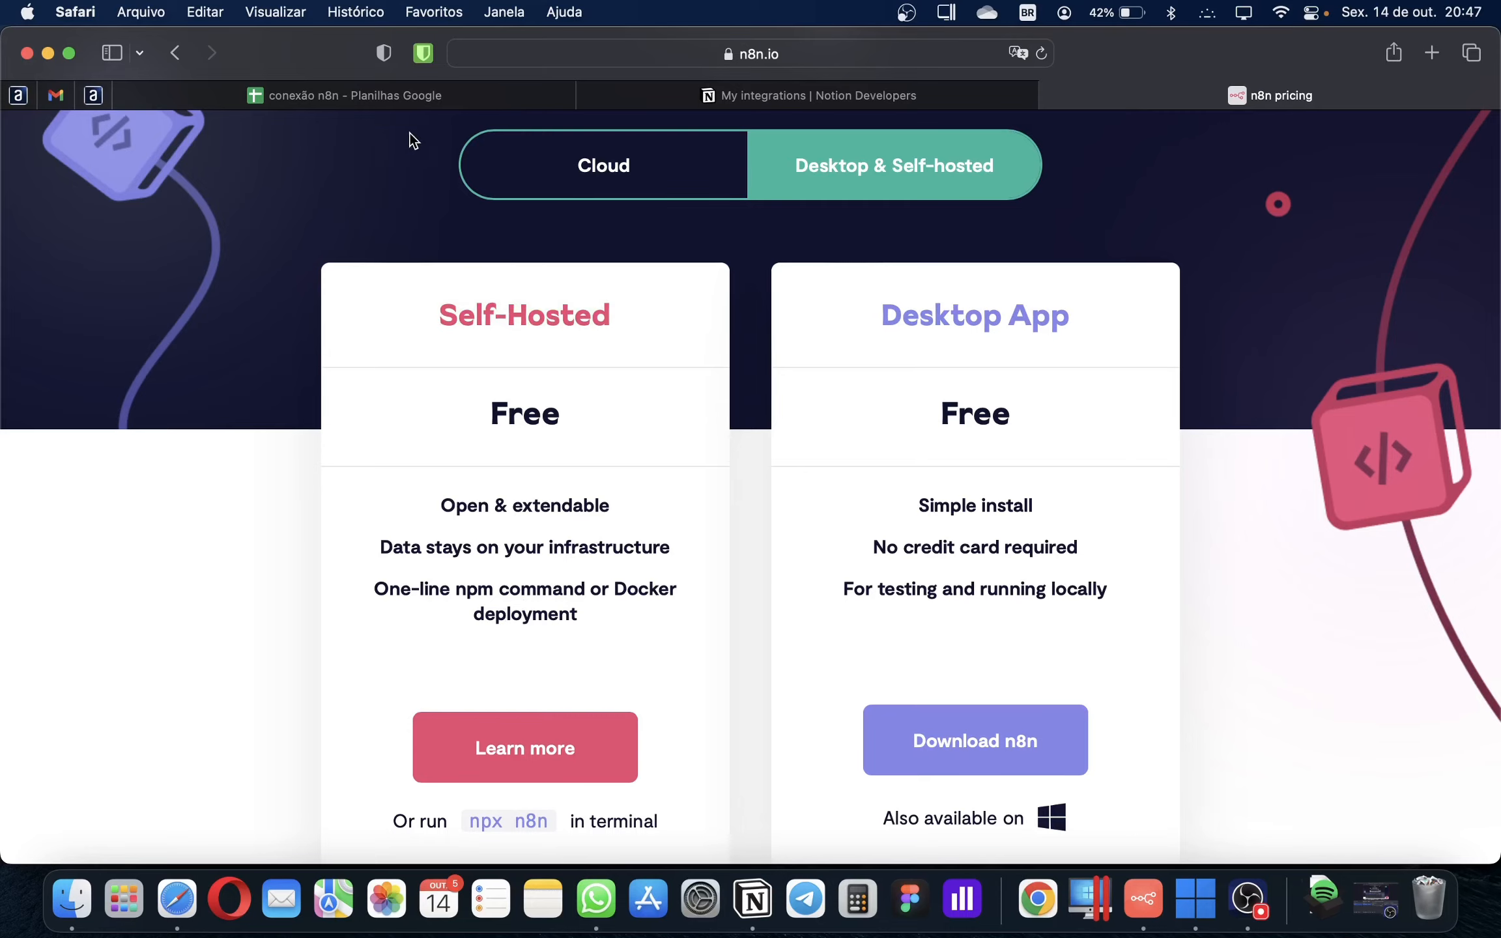
left_click(402, 99)
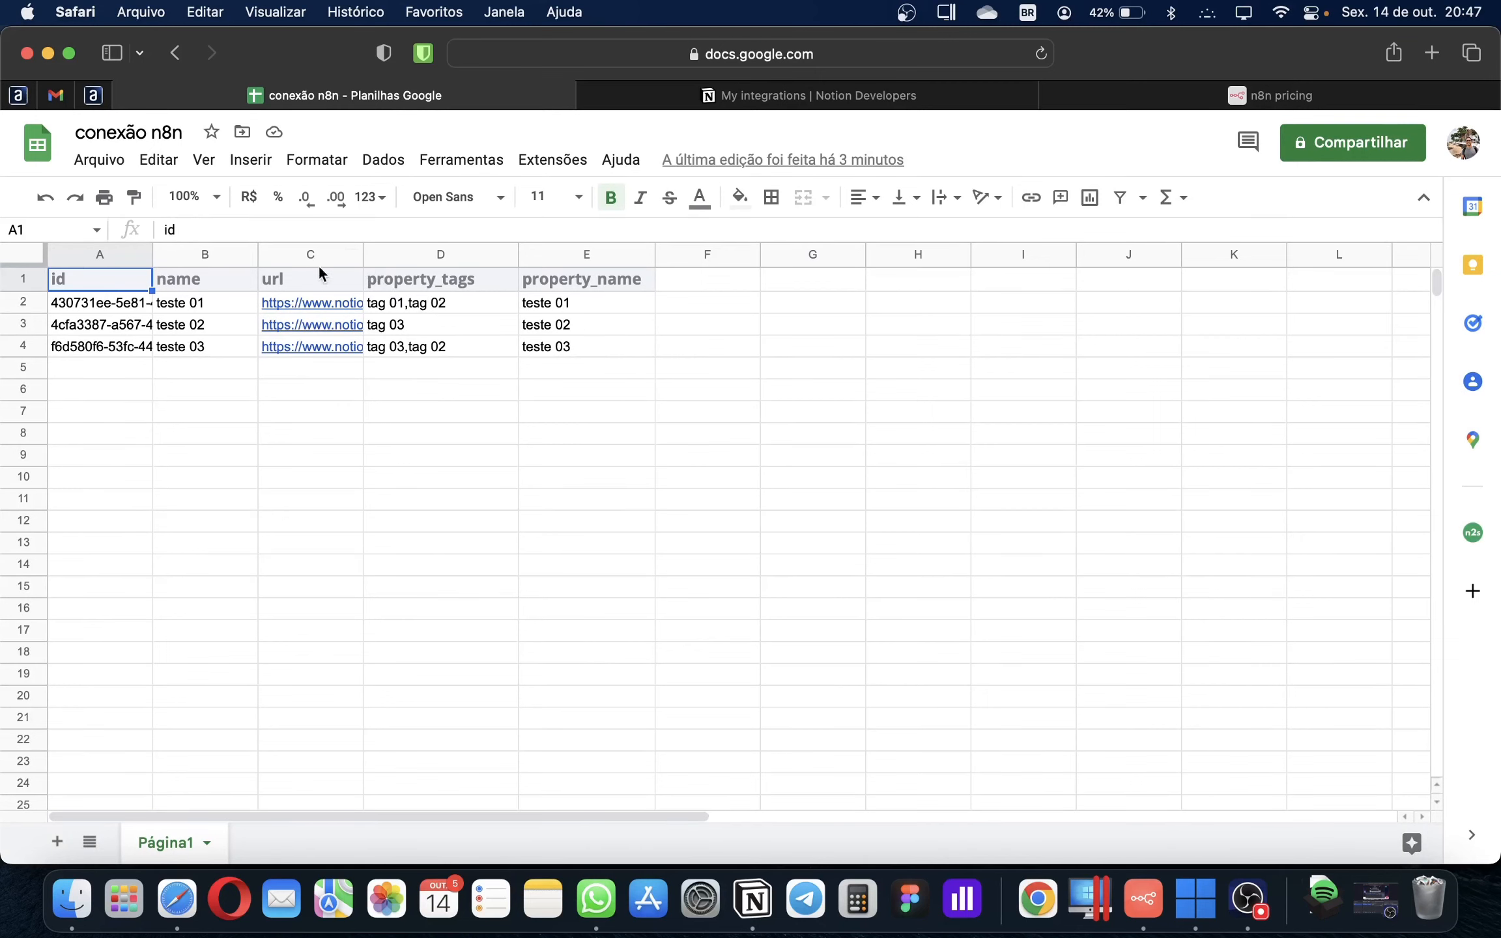
Bring Notion forward from the Dock, showing the conexão n8n page
left_click(756, 911)
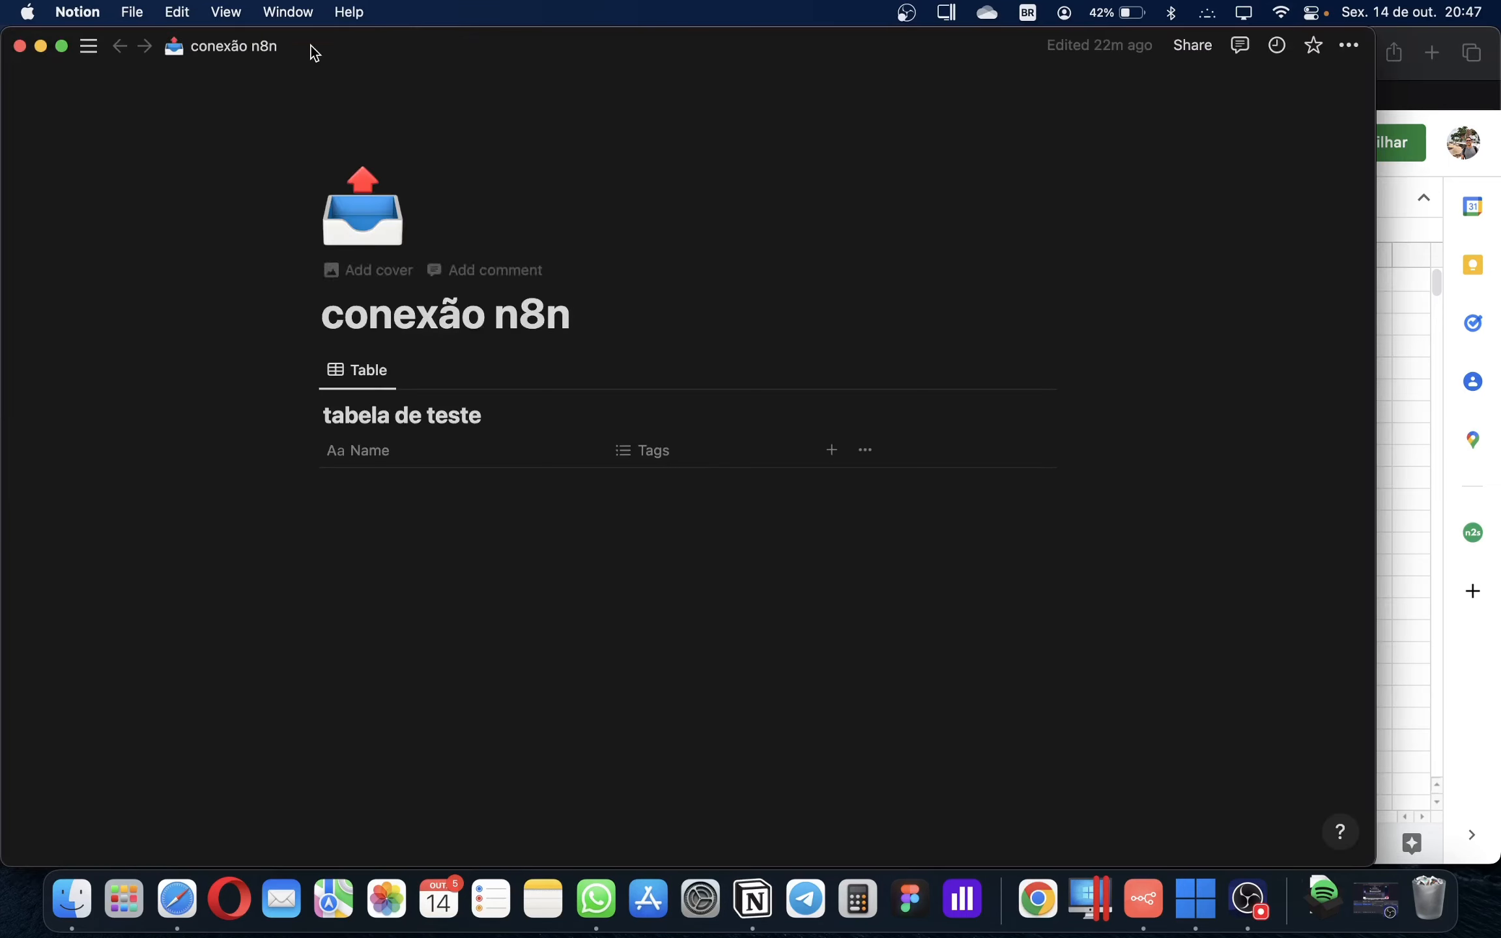
Review the conexão n8n page and tabela de teste table titles, then switch to n8n
left_click_drag(355, 33, 397, 36)
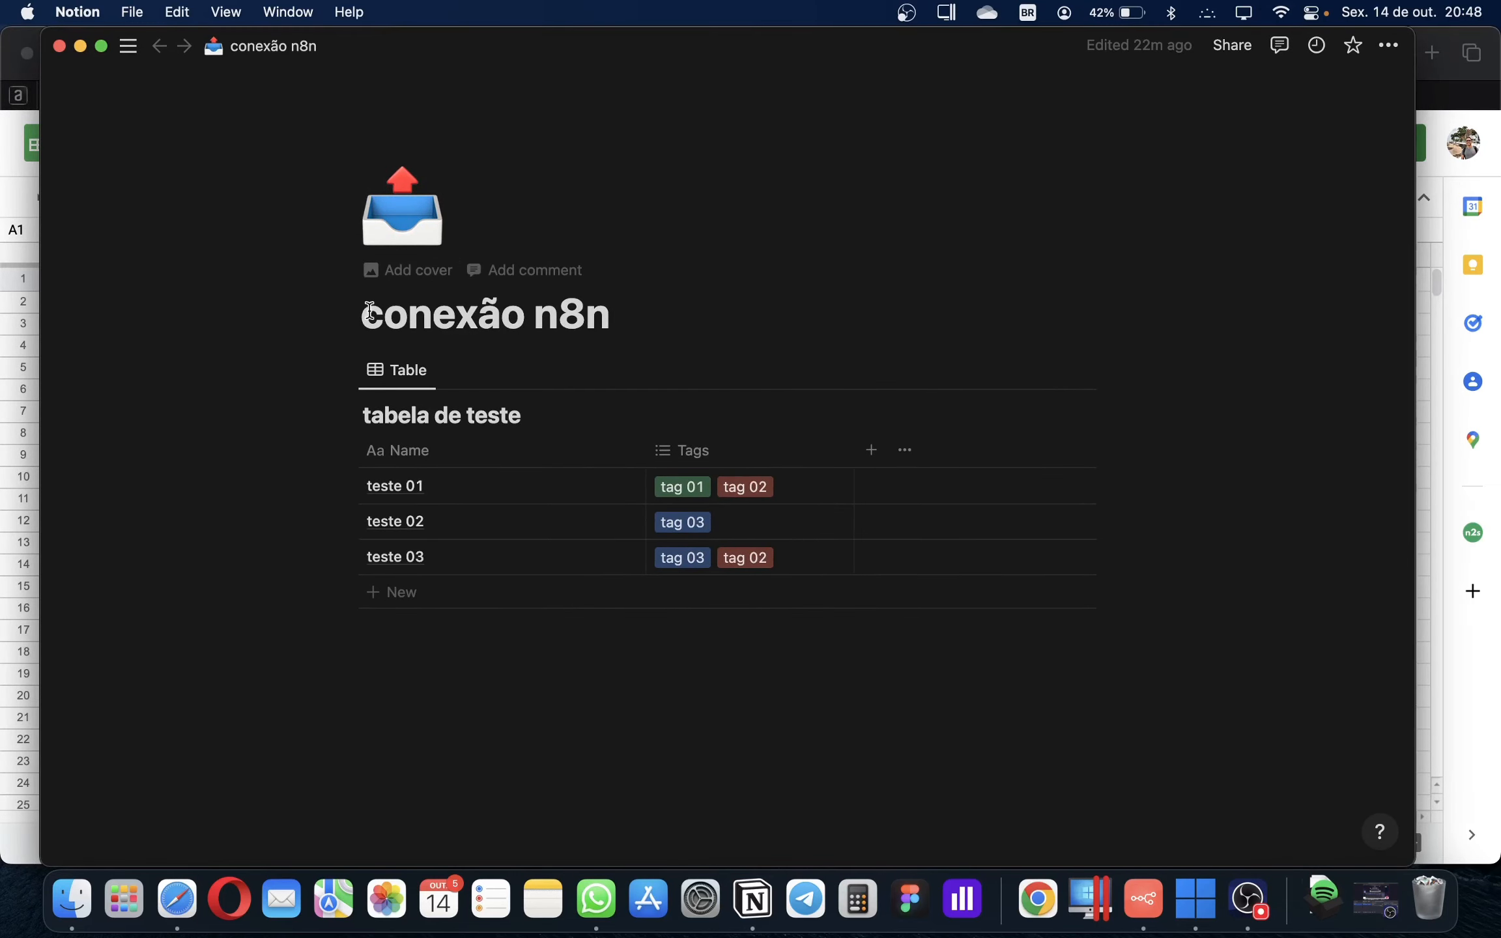
left_click_drag(370, 312, 612, 321)
left_click_drag(365, 417, 519, 416)
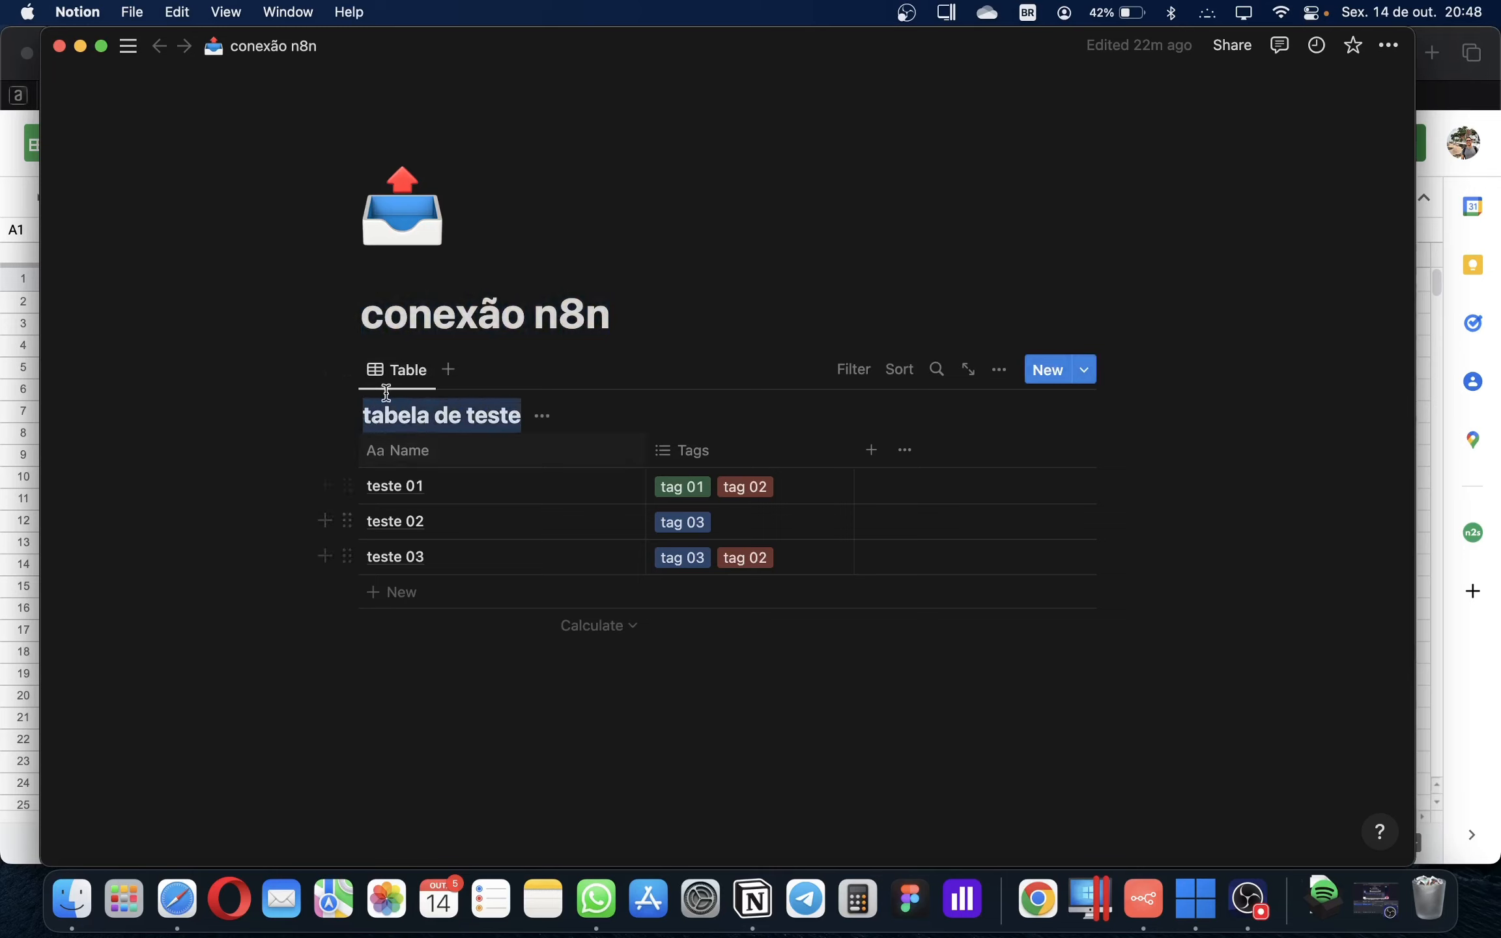
left_click(417, 671)
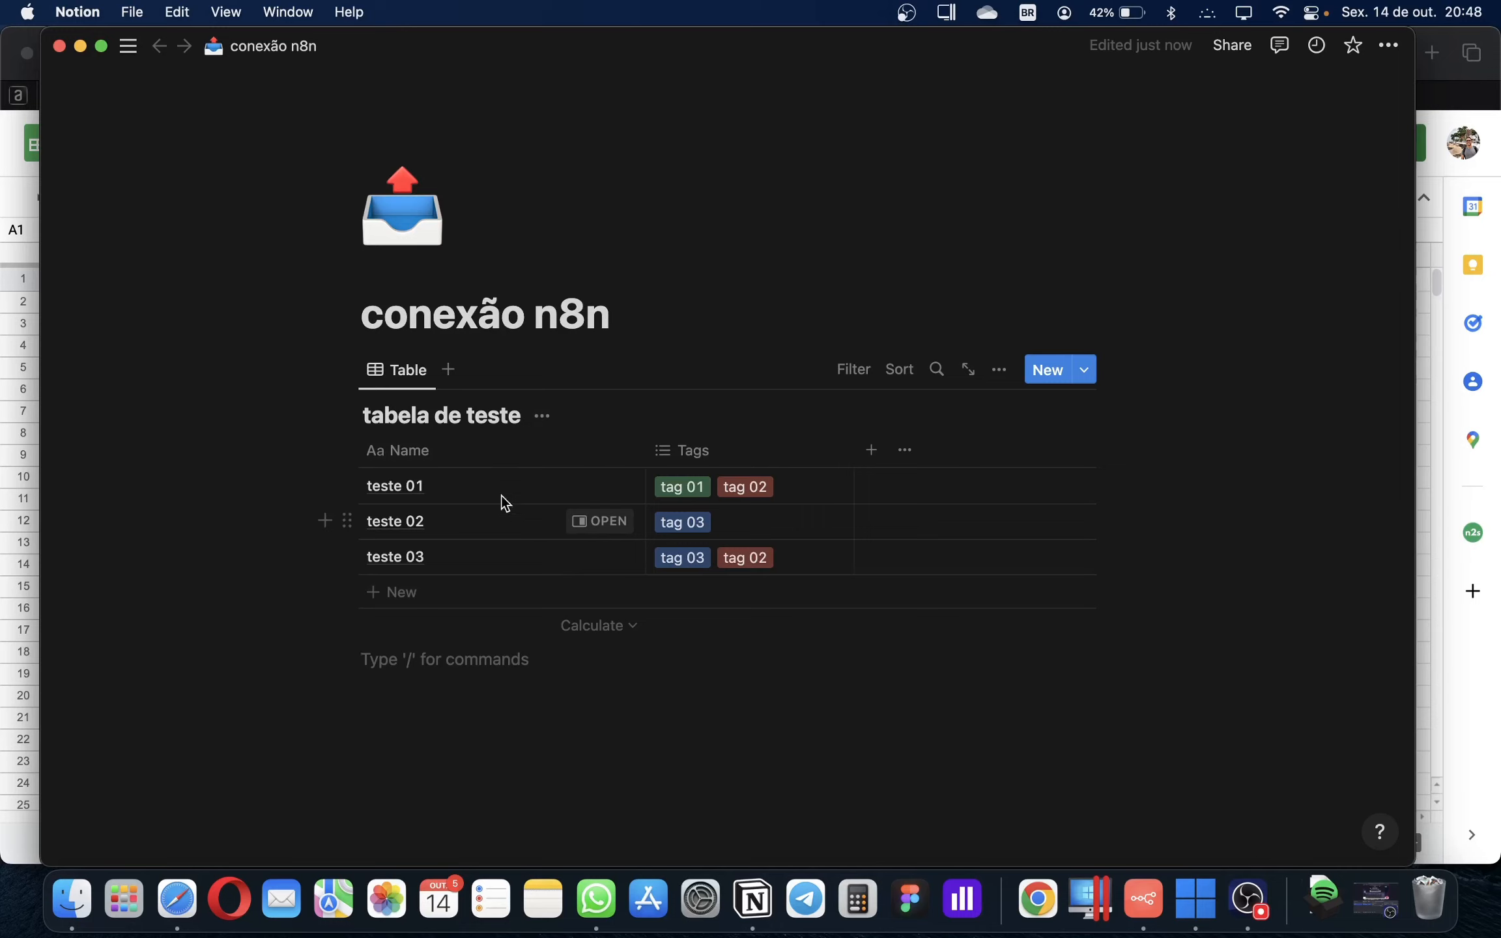
left_click_drag(363, 320, 535, 329)
left_click_drag(373, 411, 503, 416)
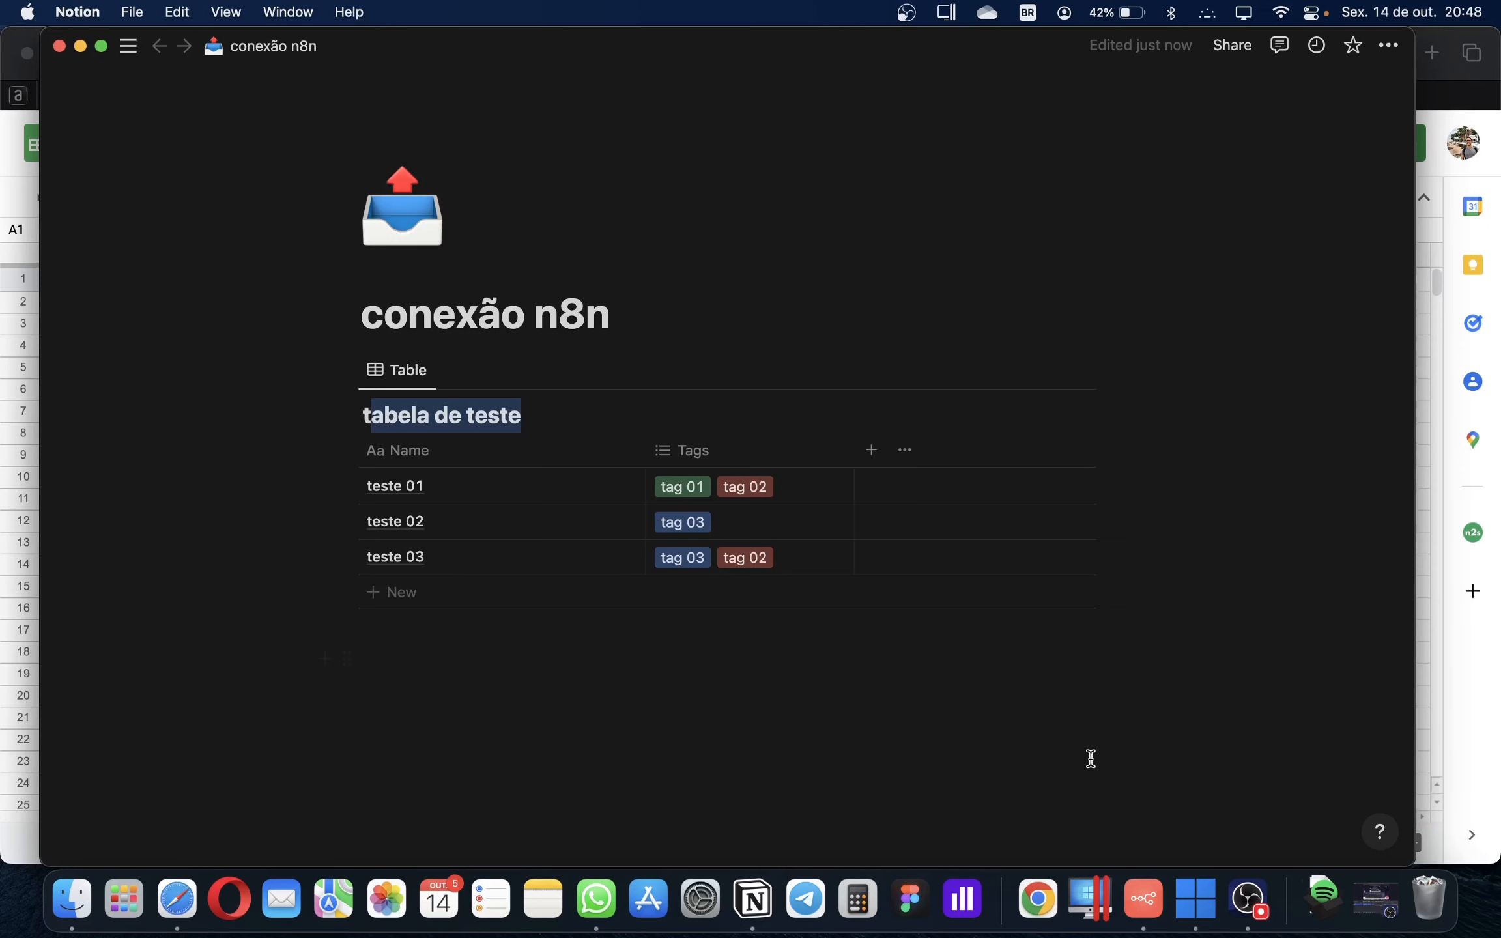
left_click(1143, 899)
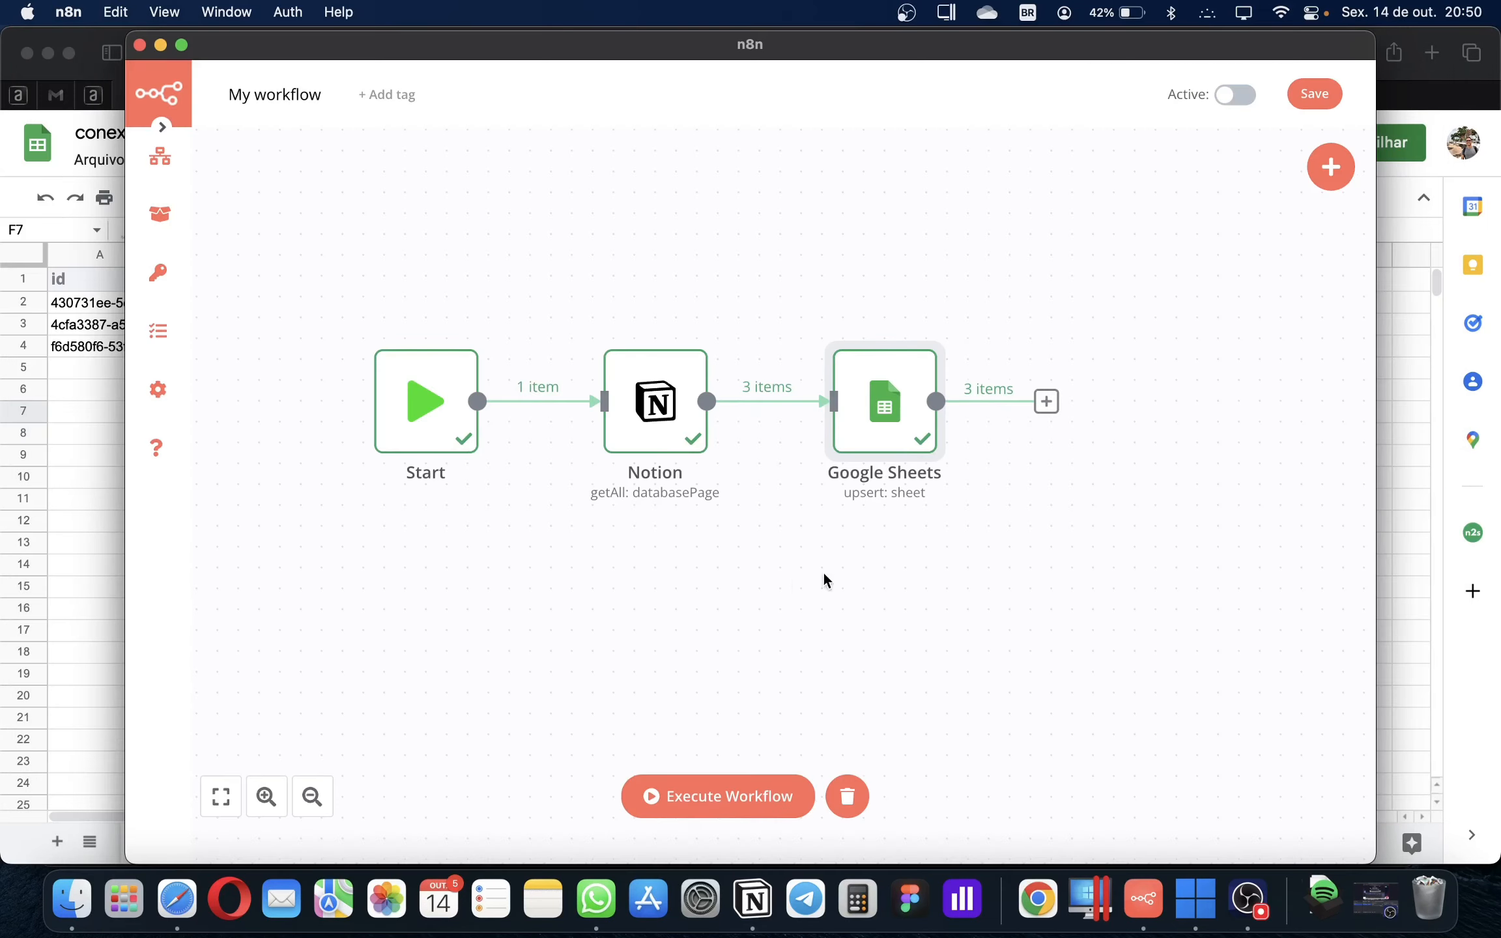
Deselect the Google Sheets node and expand n8n's side menu to reveal New, Open and Save
left_click_drag(791, 582, 810, 601)
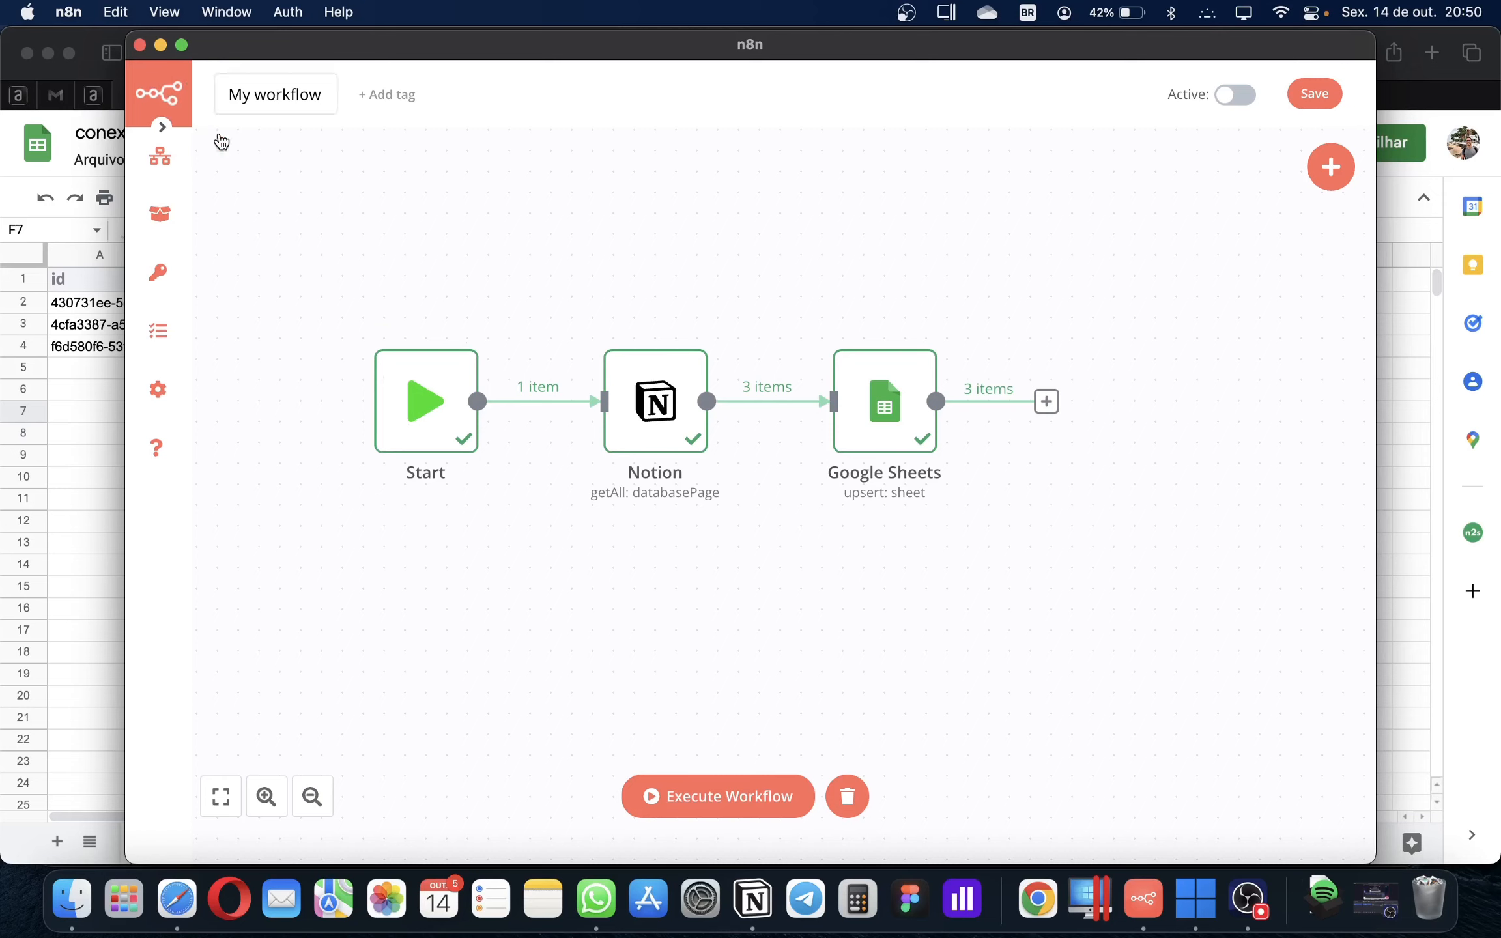
left_click(168, 130)
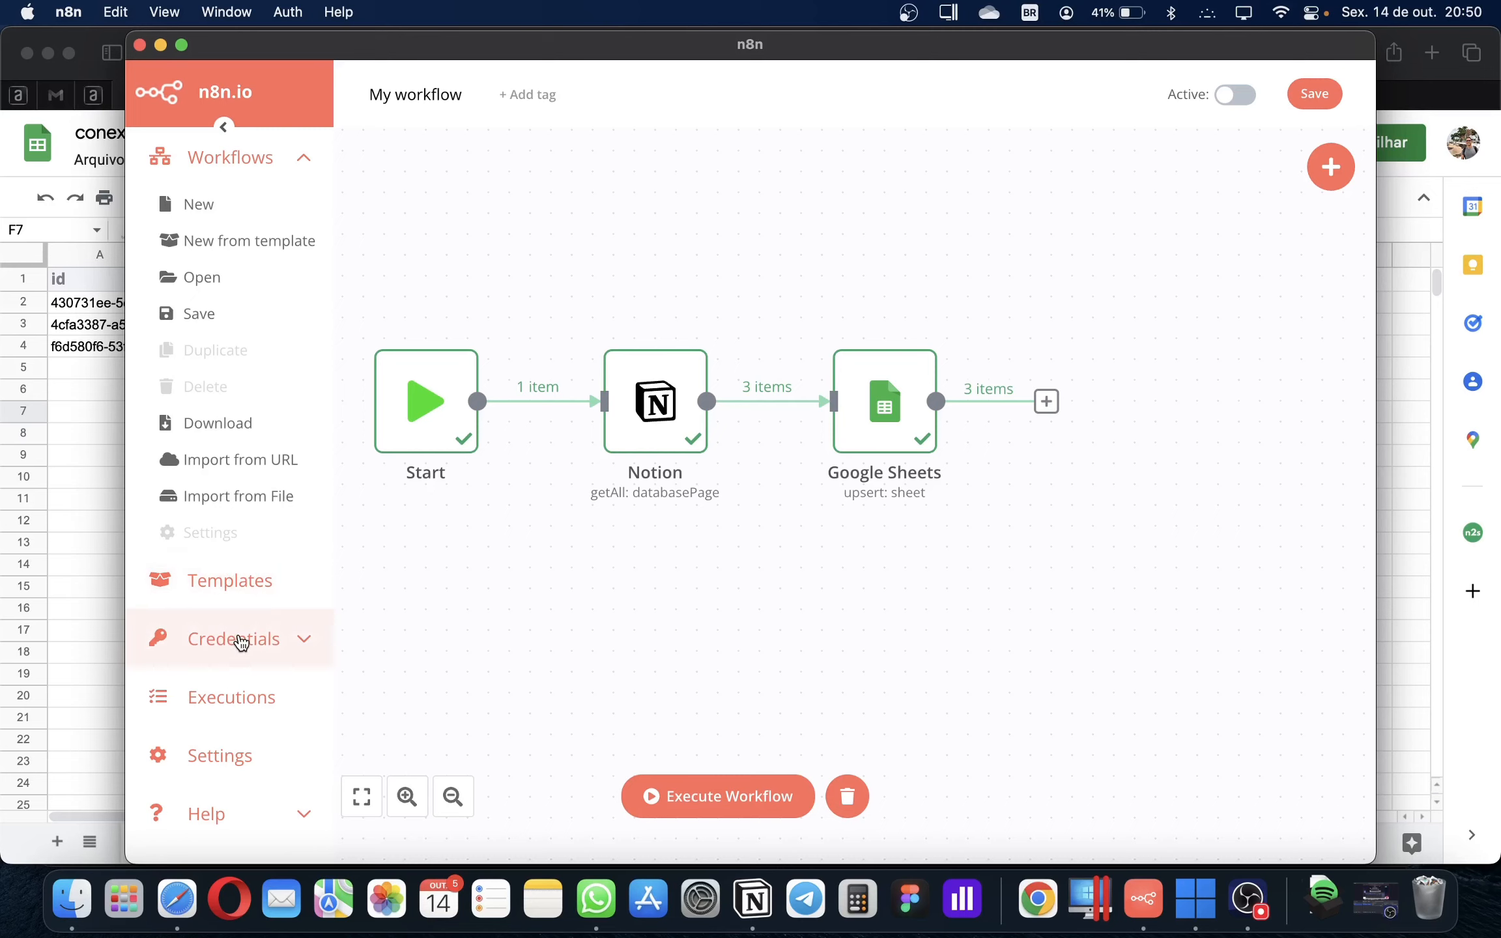
Expand and collapse the Credentials section, then collapse the Workflows options
left_click(240, 642)
left_click(241, 658)
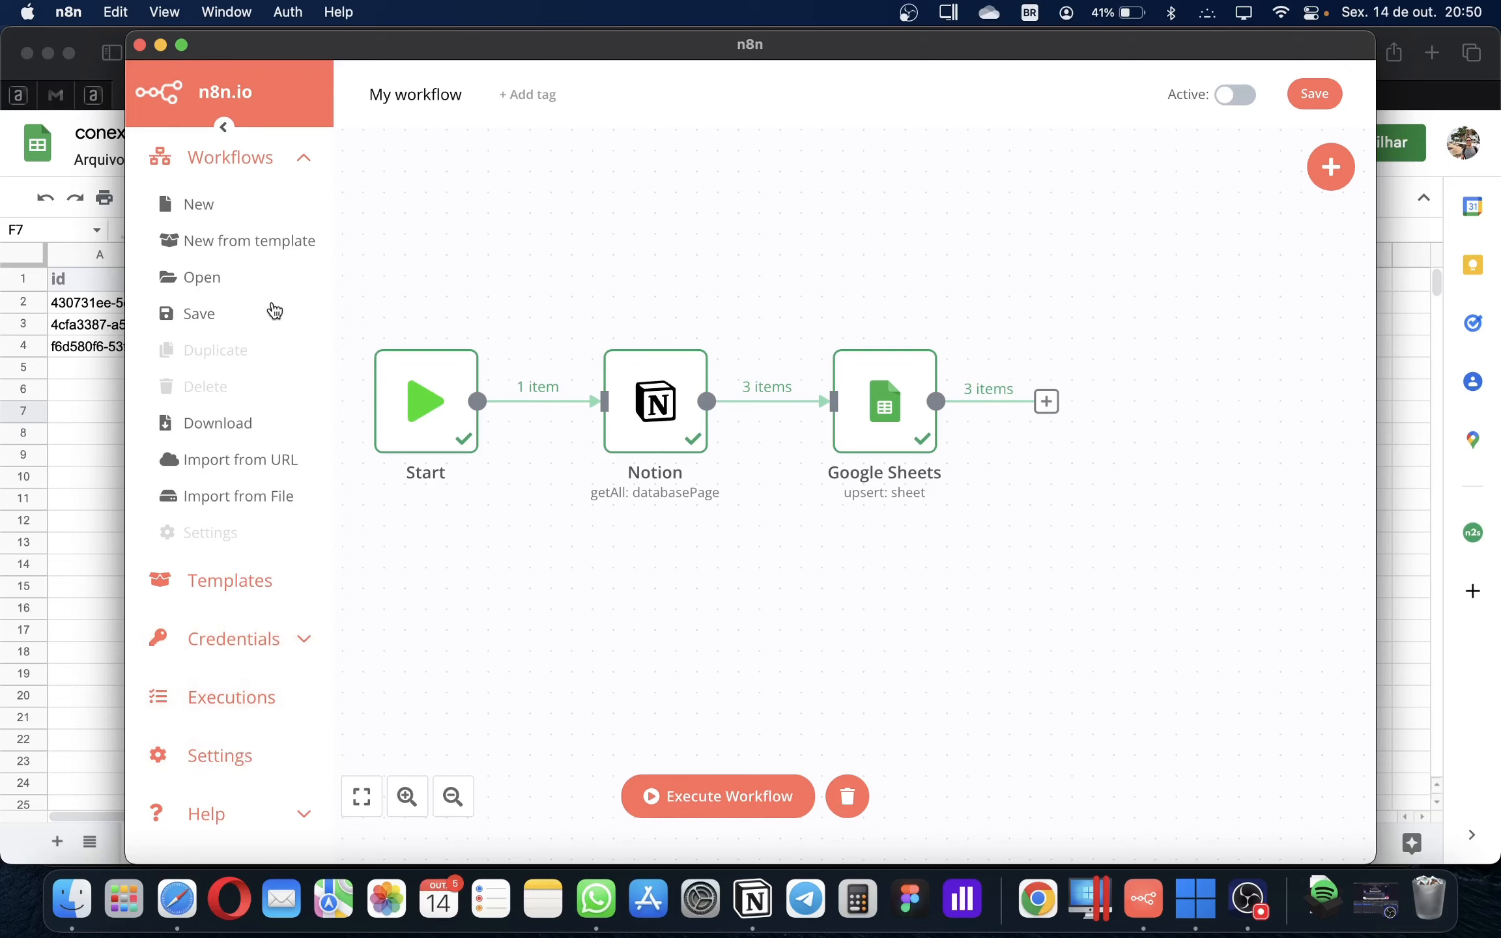
left_click(267, 158)
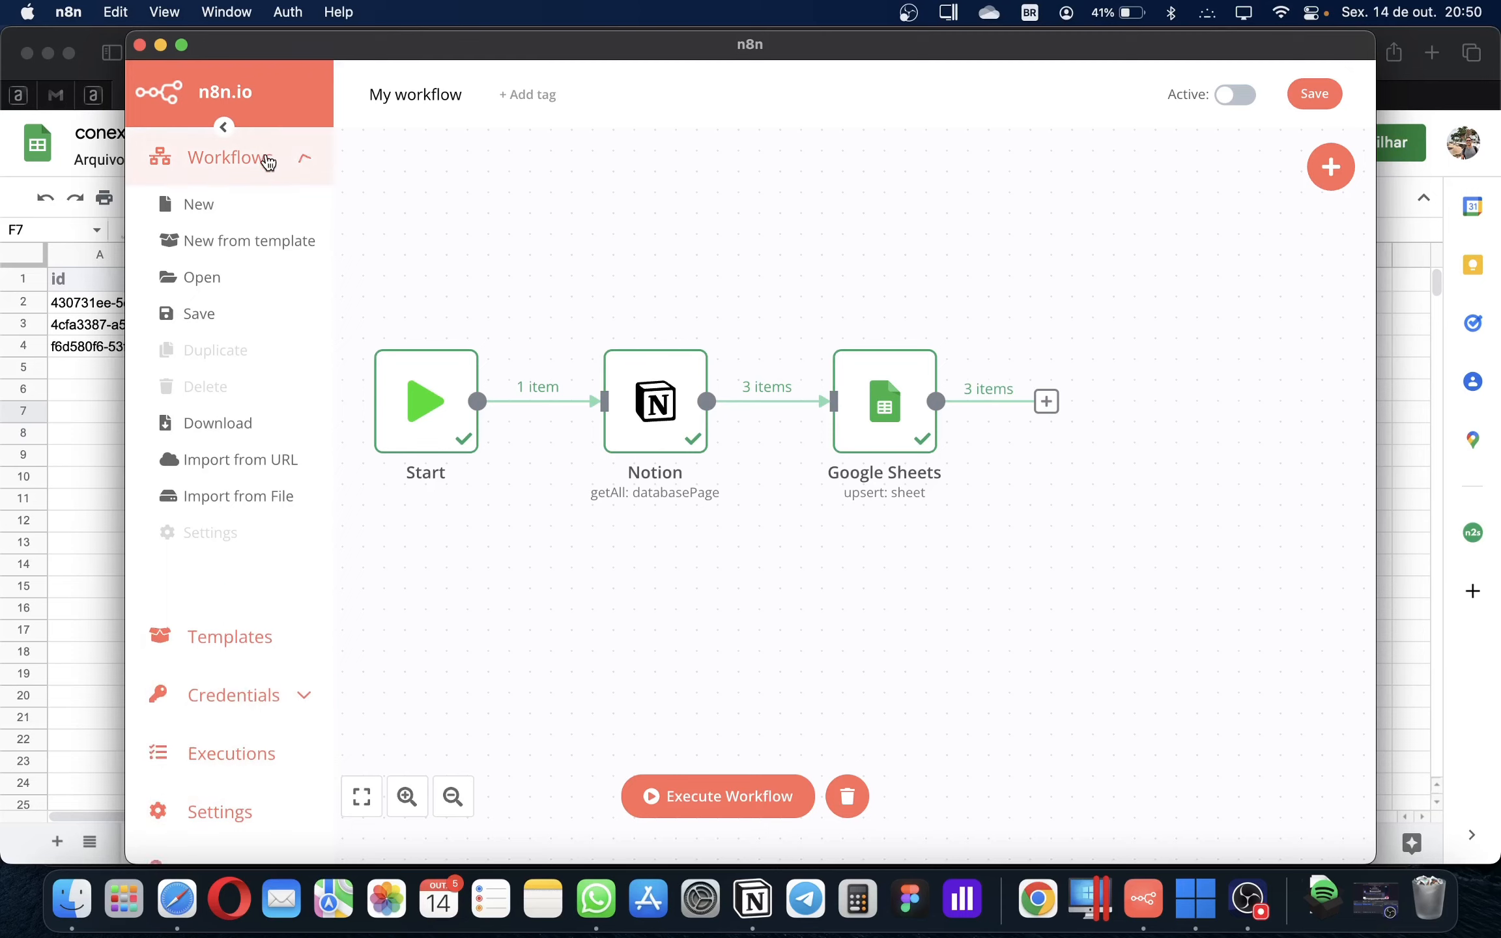
Select the workflow name and try switching the workflow to Active
left_click(409, 98)
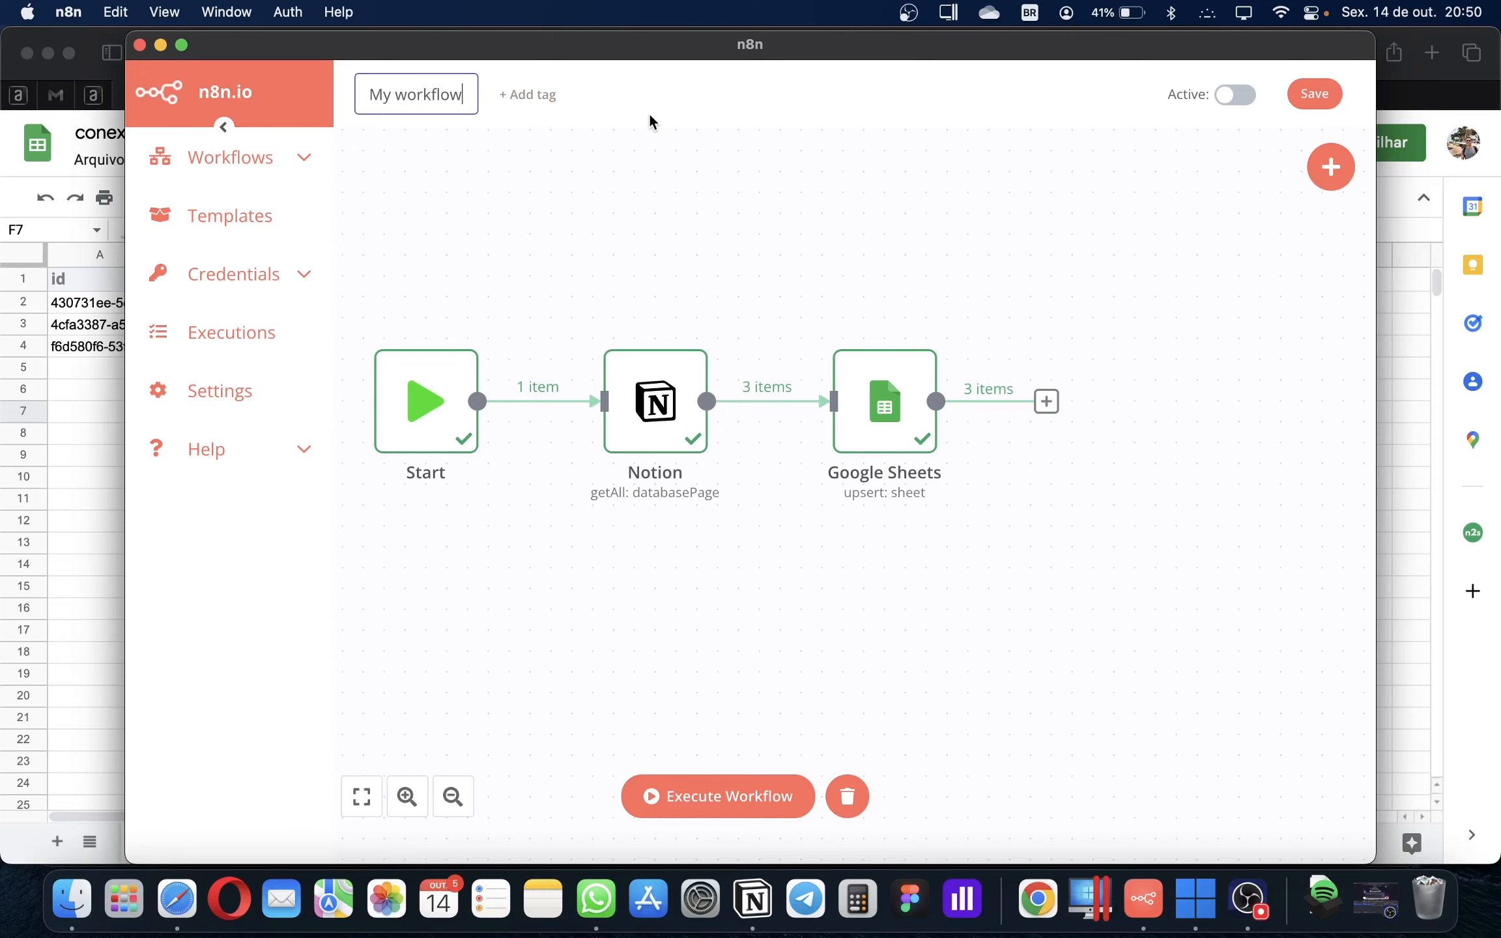
left_click(1234, 97)
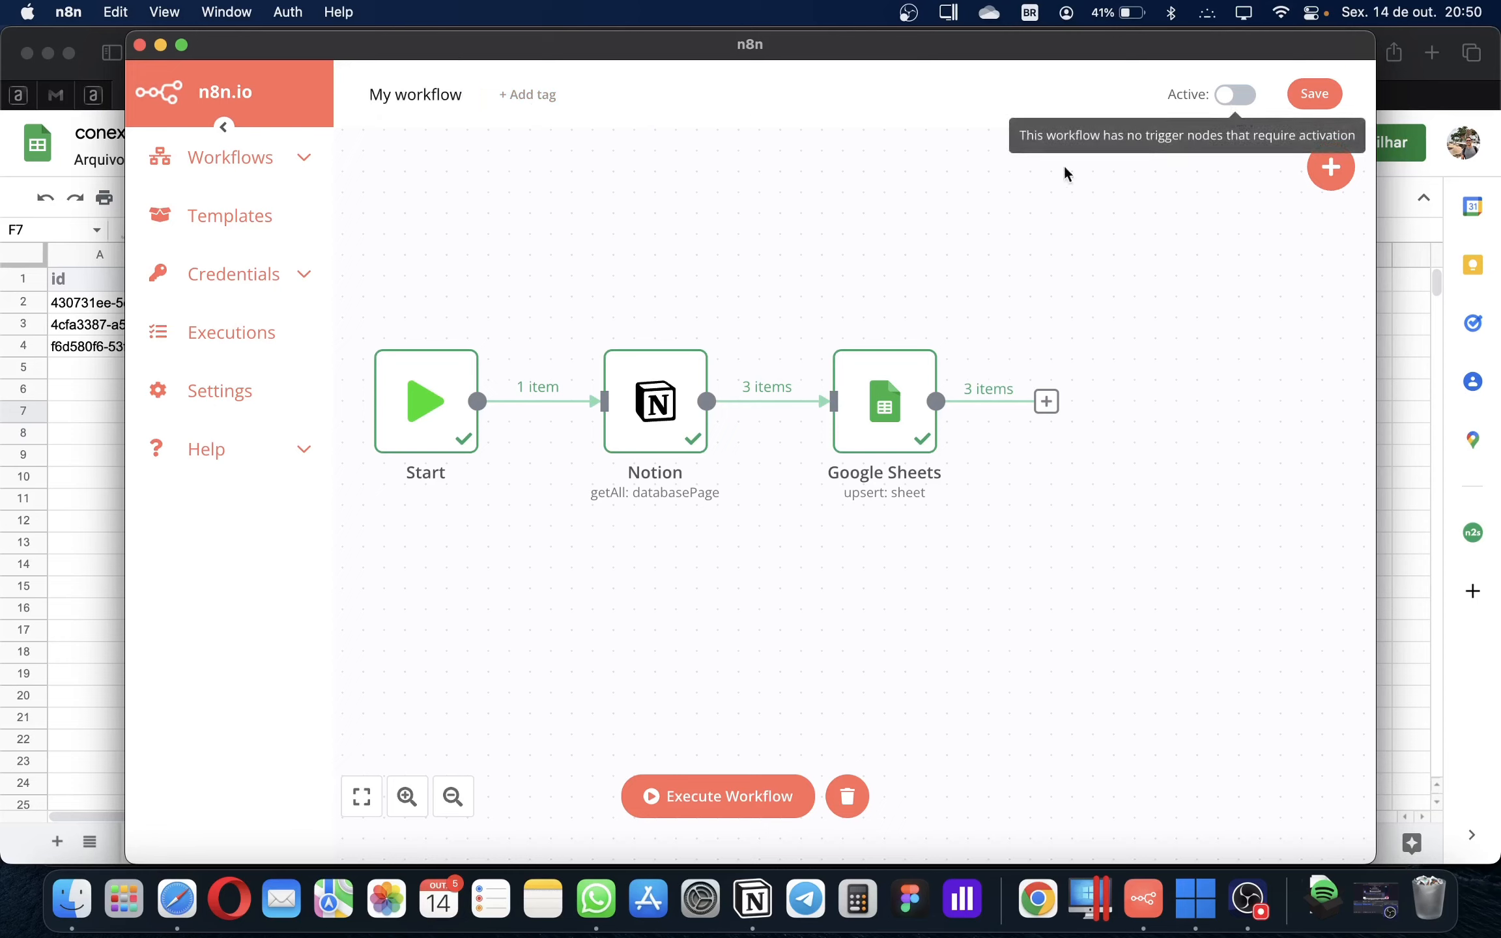
mouse_move(413, 413)
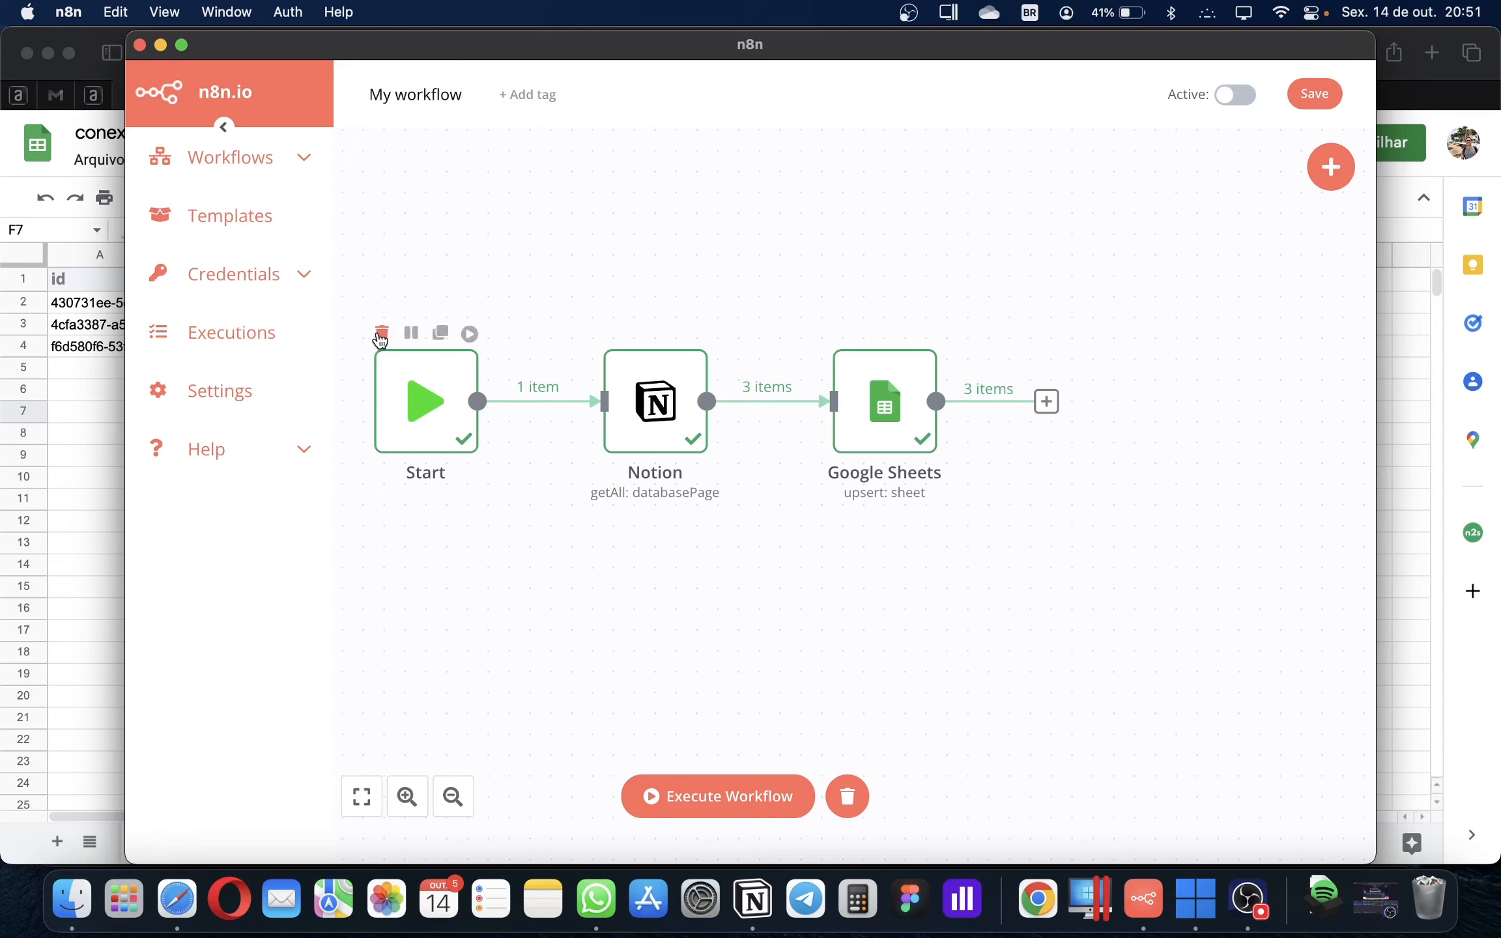
mouse_move(1227, 101)
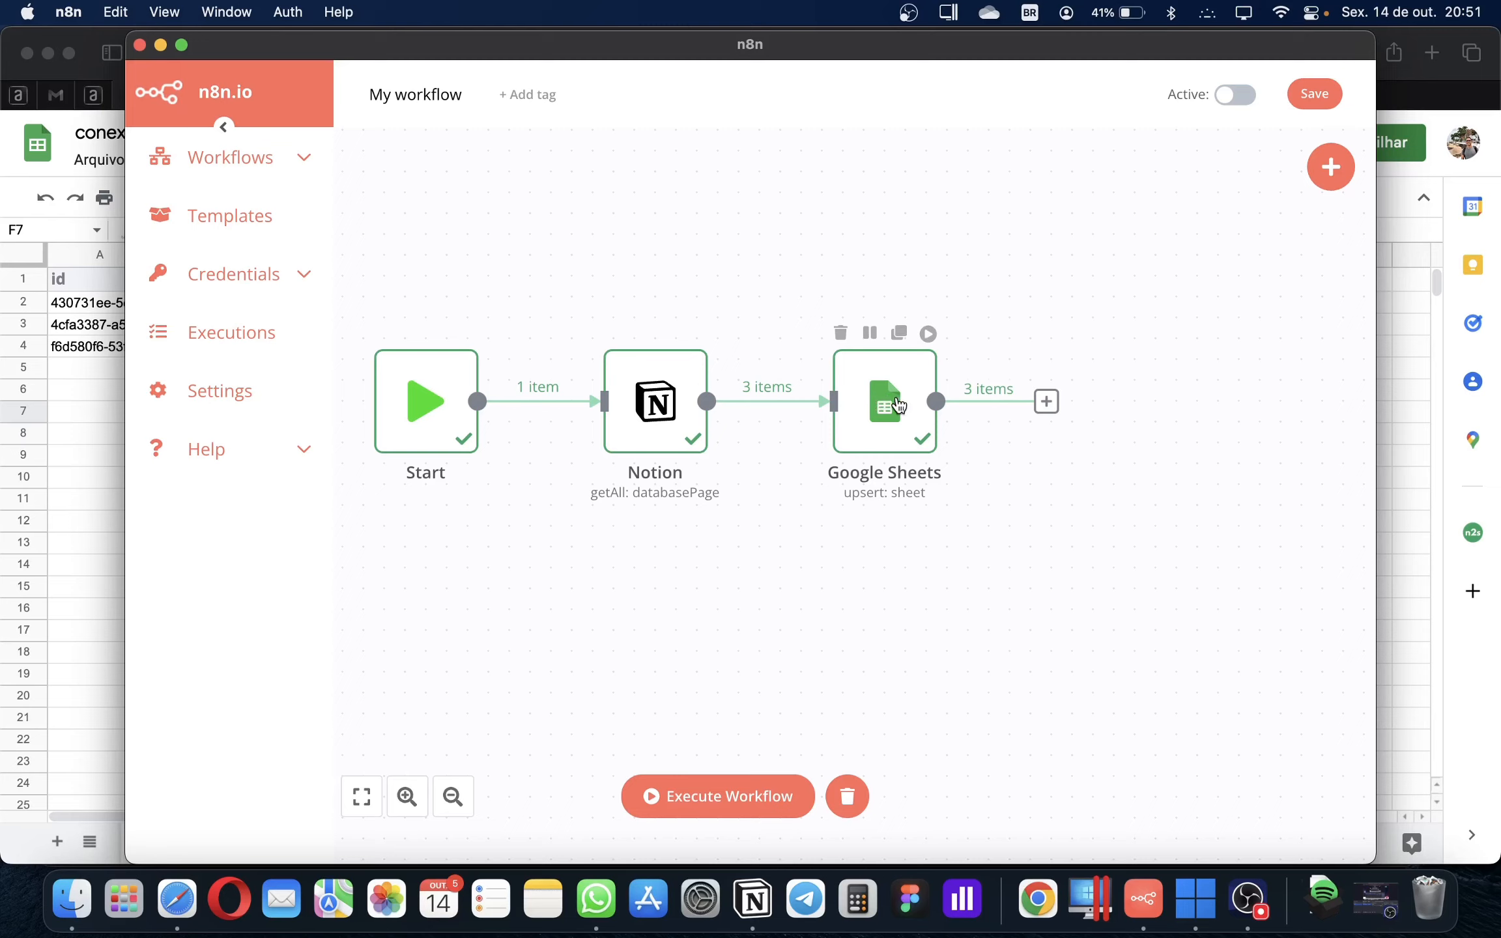
Open the Notion node's settings and widen the n8n window to the left
double_click(654, 417)
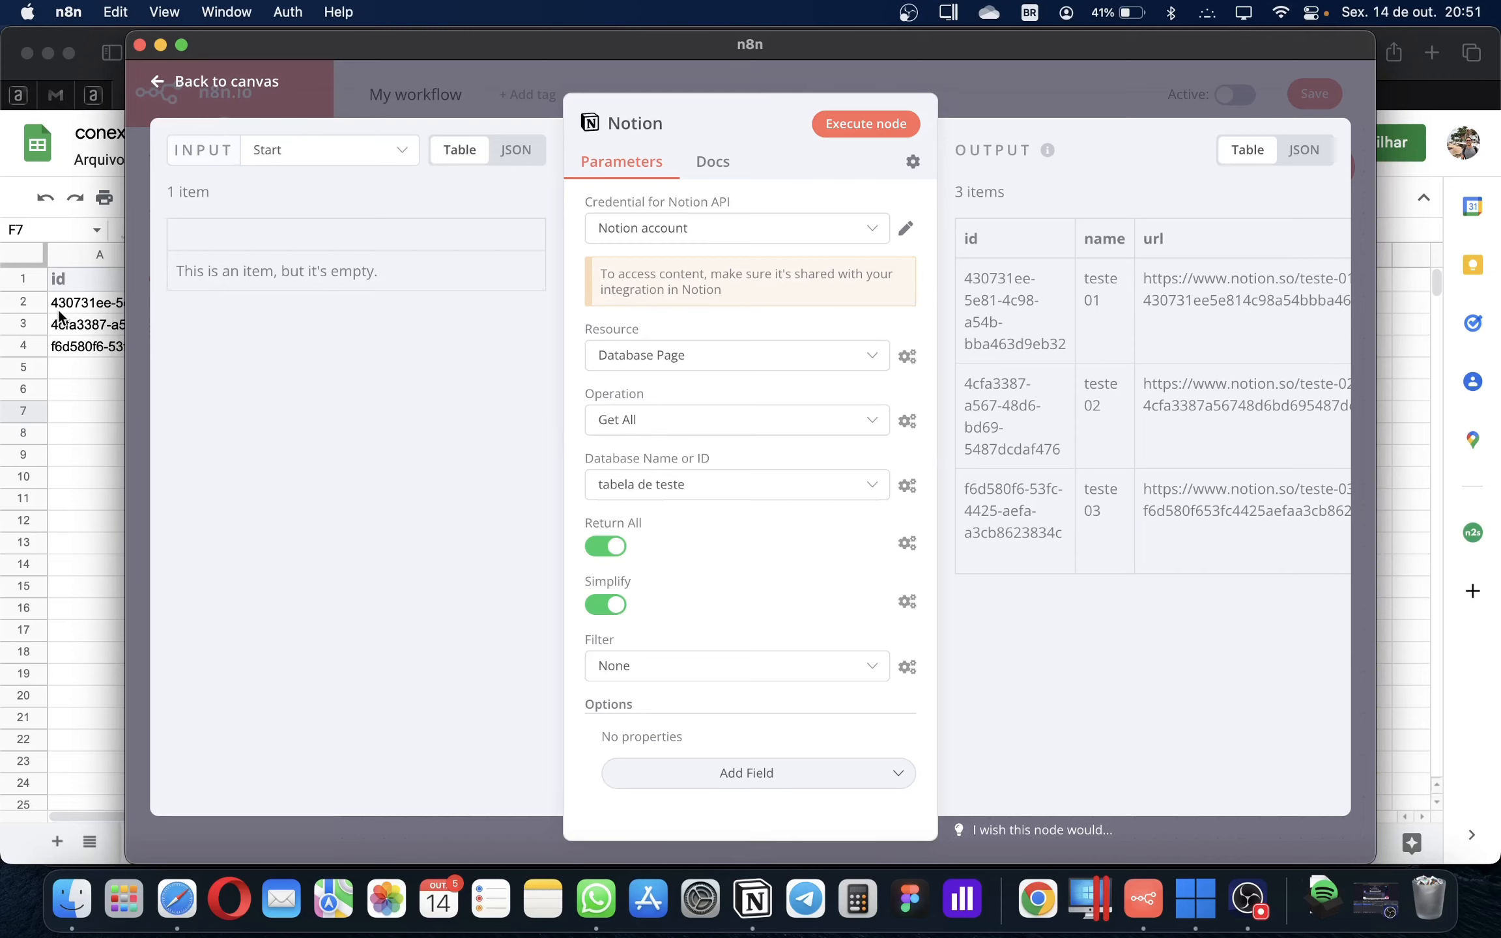
left_click_drag(127, 329, 30, 336)
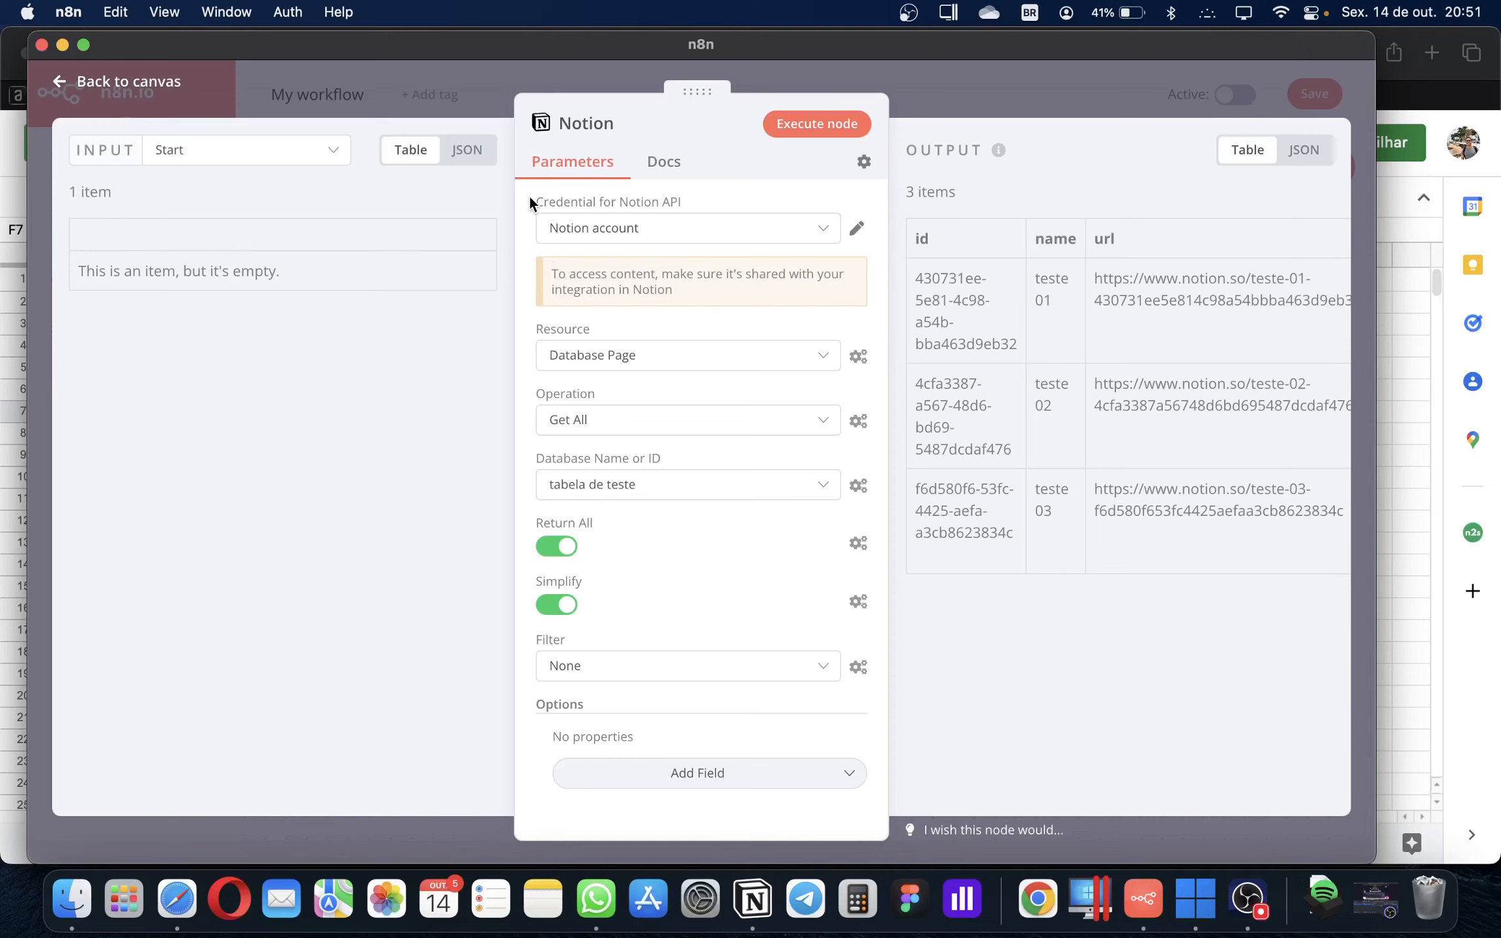
left_click_drag(529, 196, 697, 430)
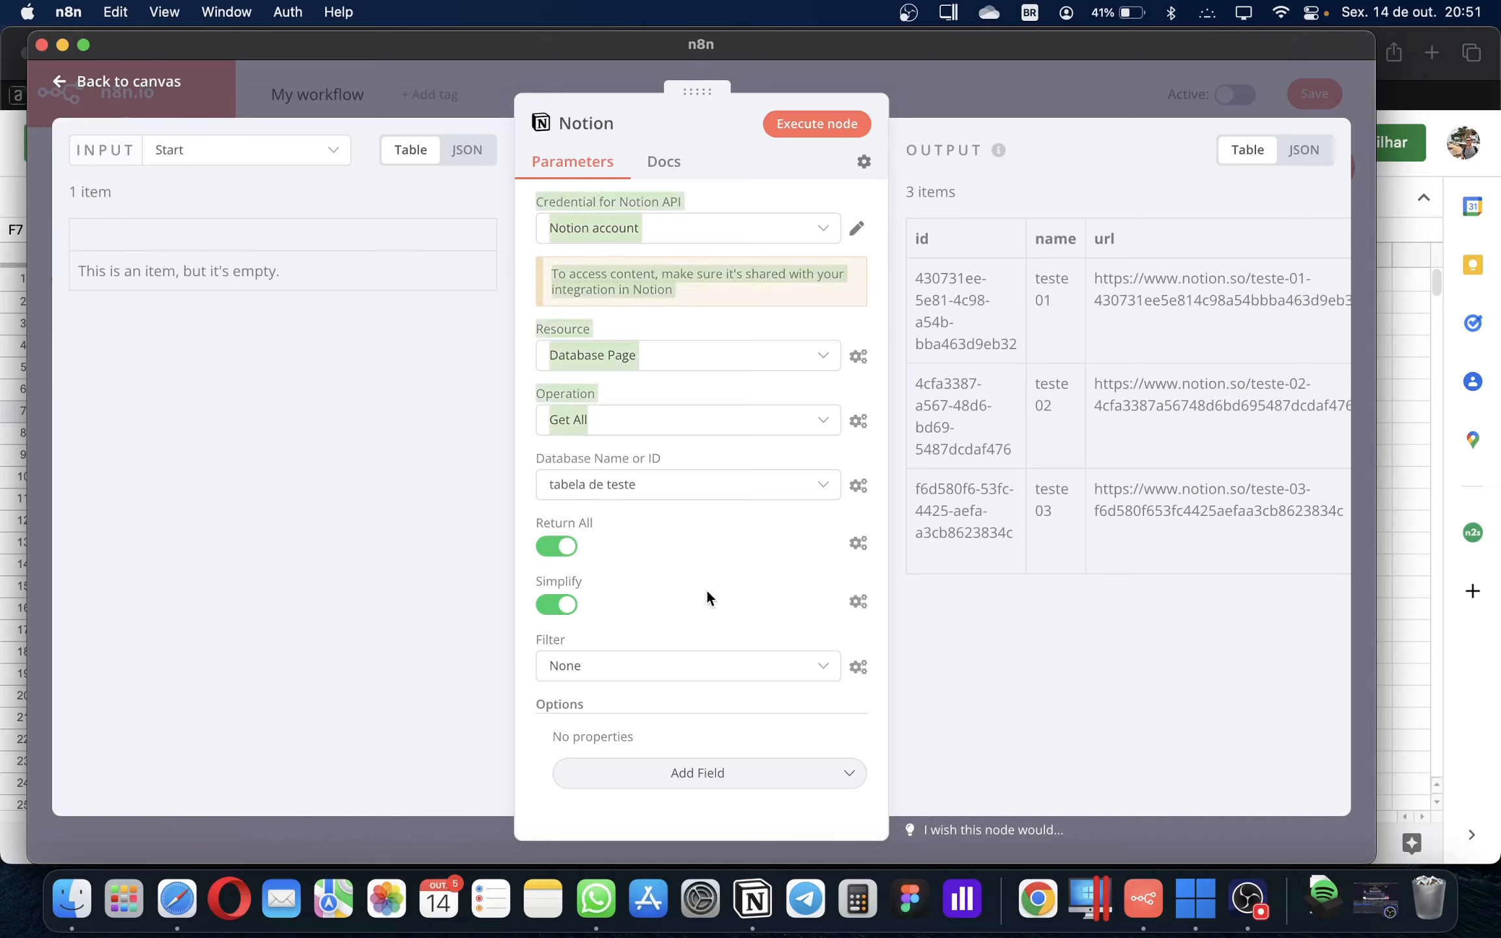
left_click(645, 320)
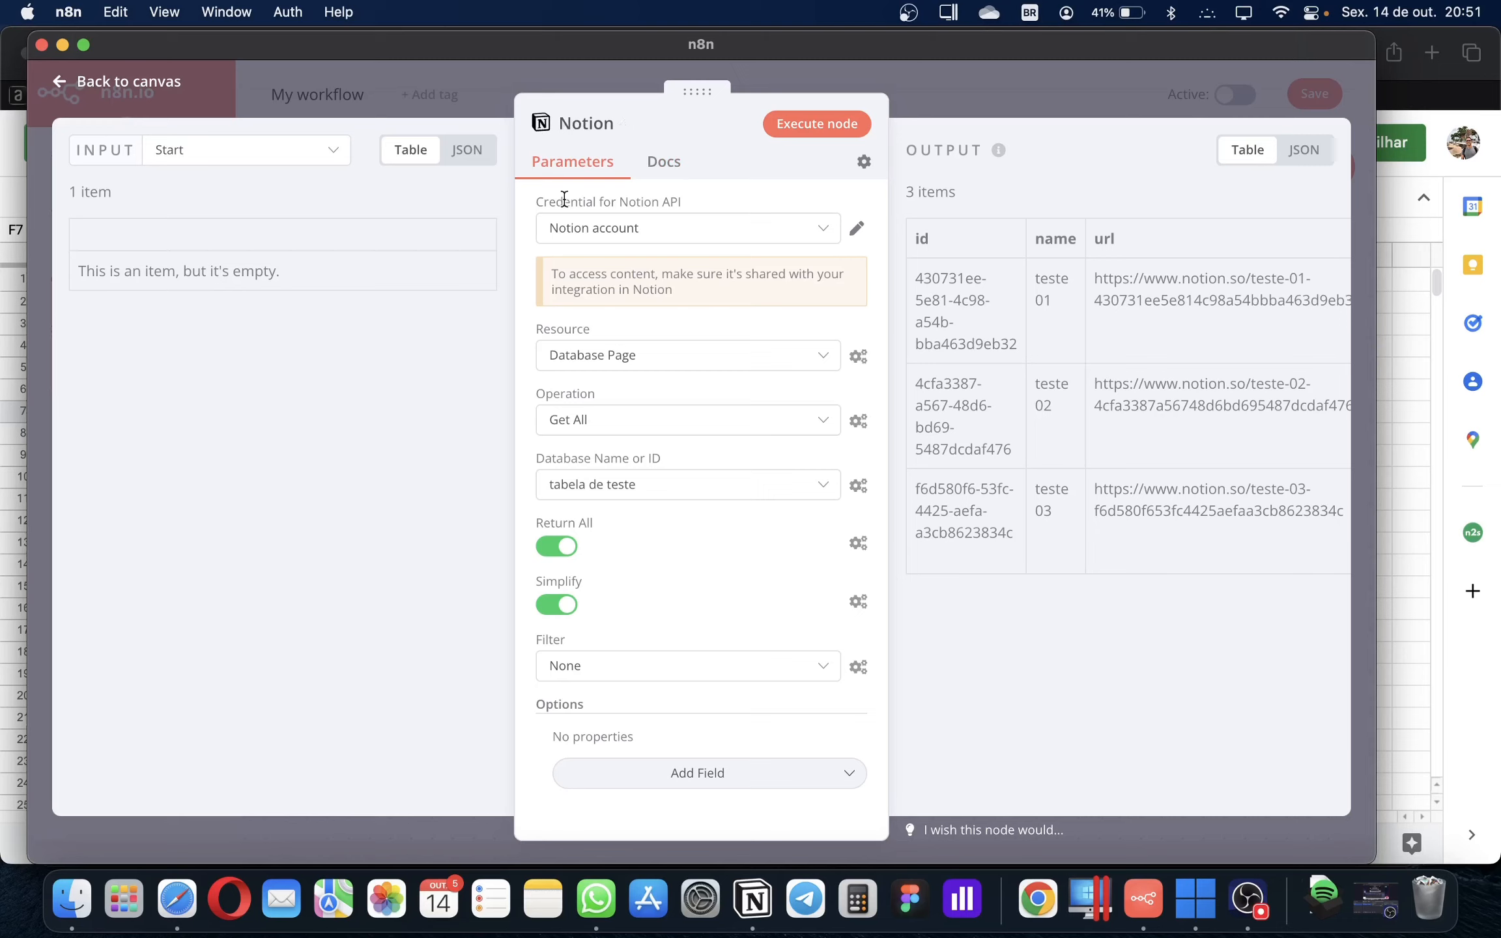
Check the Notion credential and Resource dropdowns, leaving Database Page selected
left_click_drag(546, 201, 670, 199)
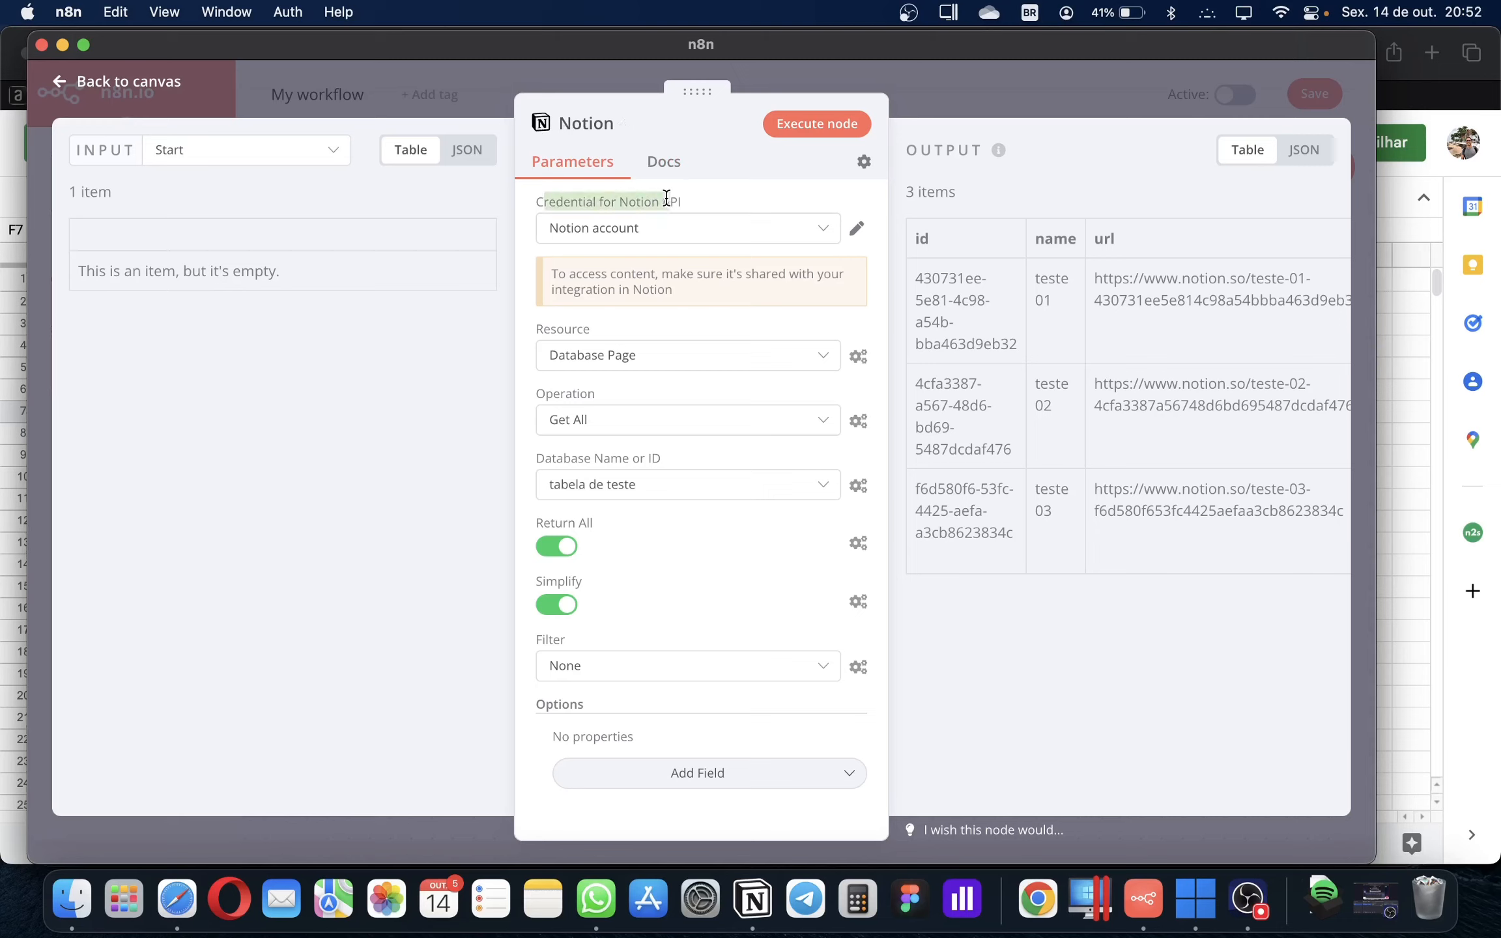
left_click(630, 228)
left_click(596, 232)
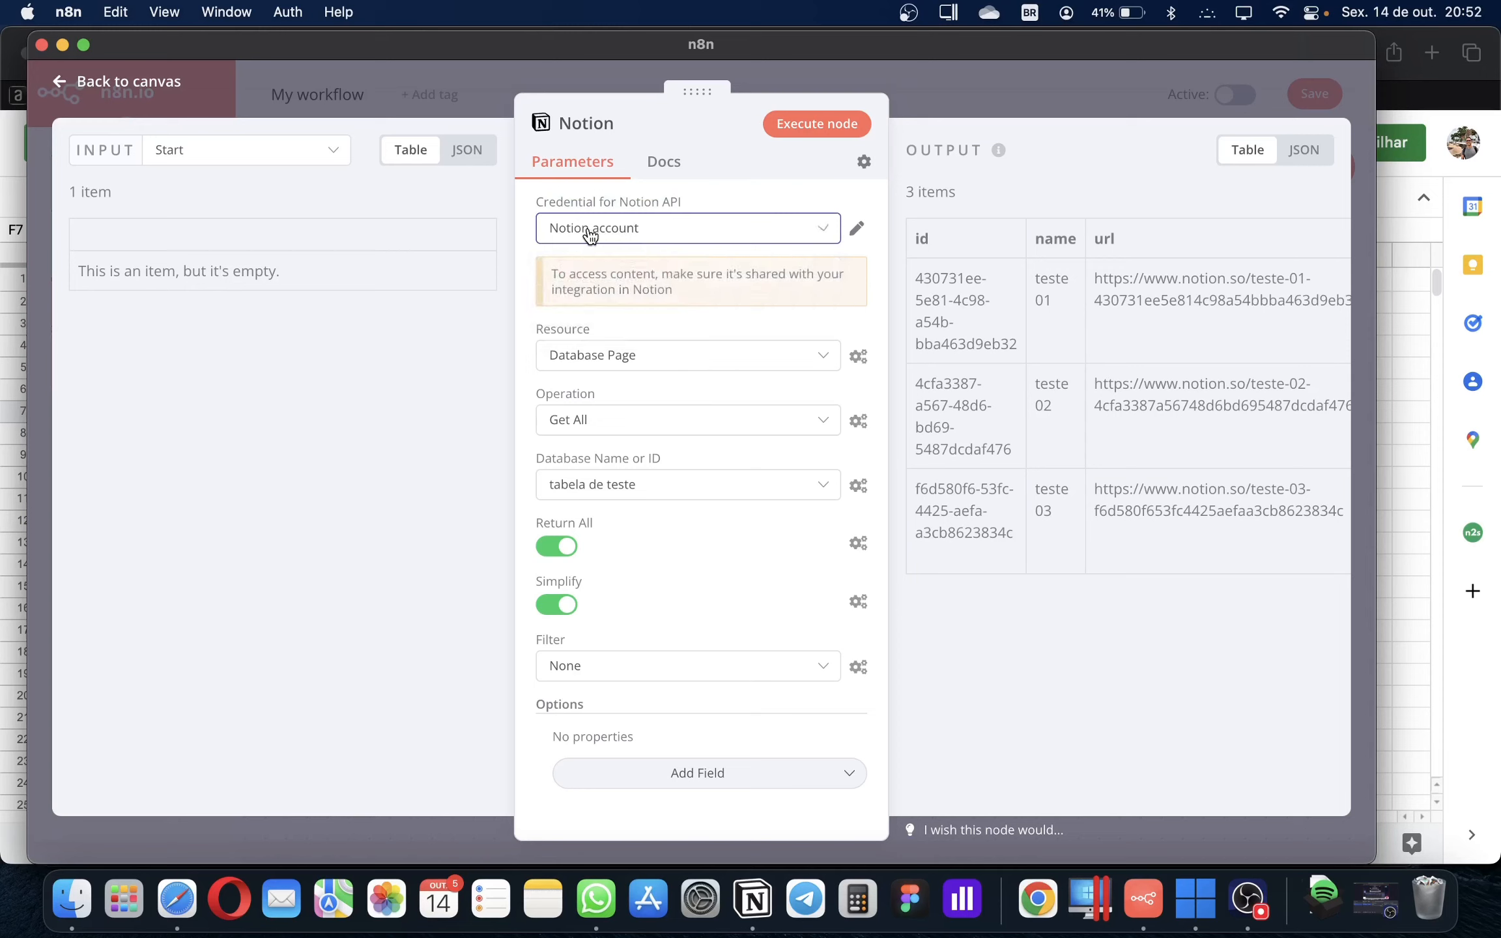
left_click(601, 355)
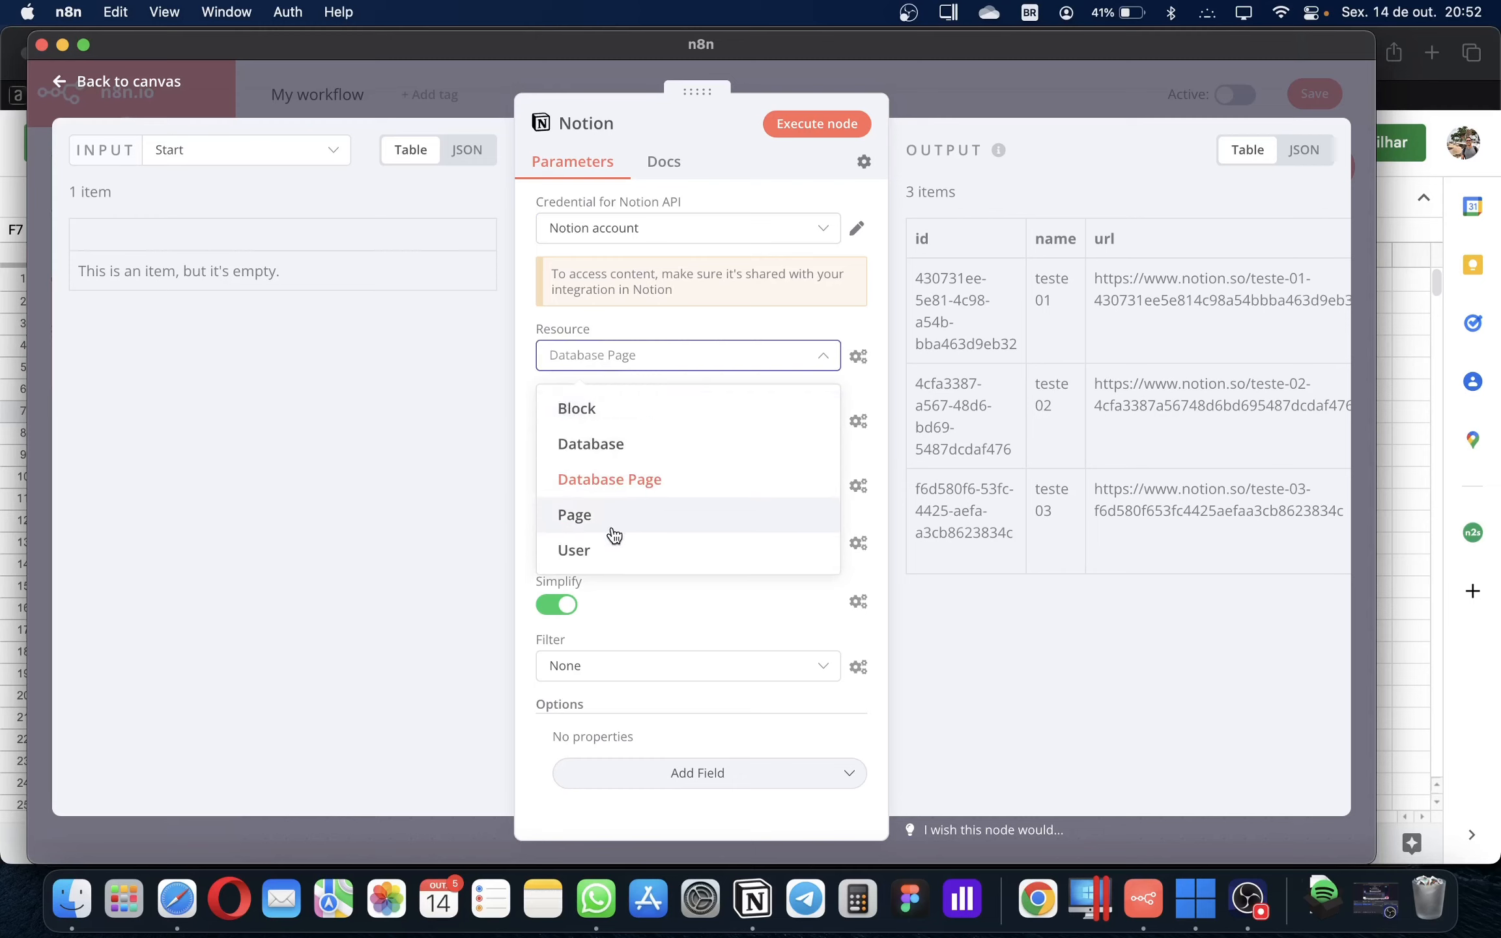
Set the Notion node to Database Page, Get All, from the tabela de teste database
left_click(614, 362)
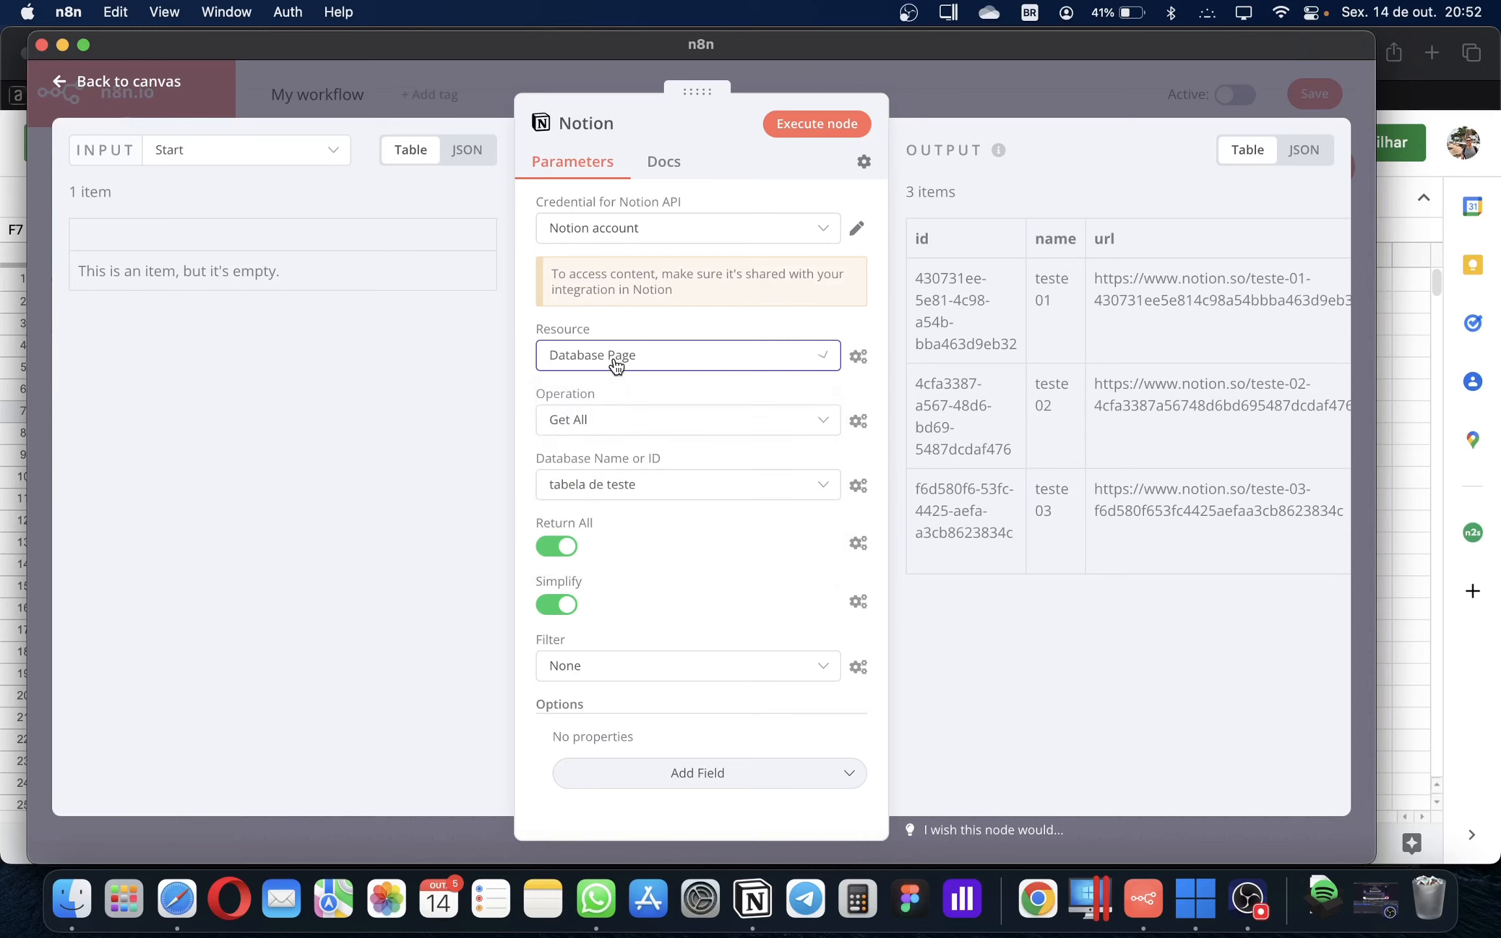
left_click(609, 427)
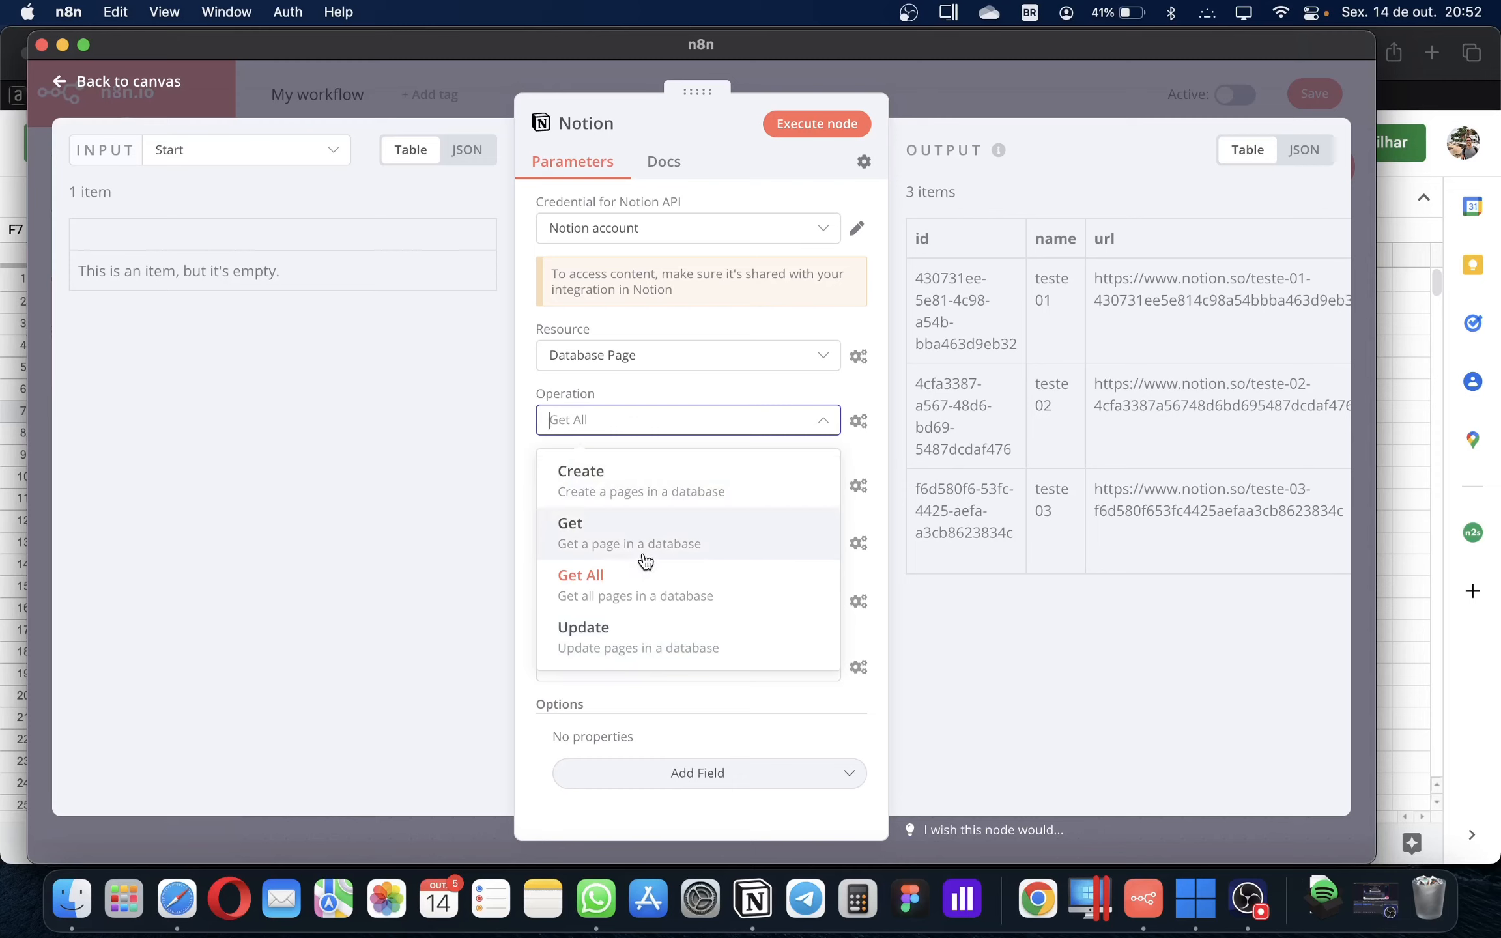
left_click(620, 542)
left_click(586, 482)
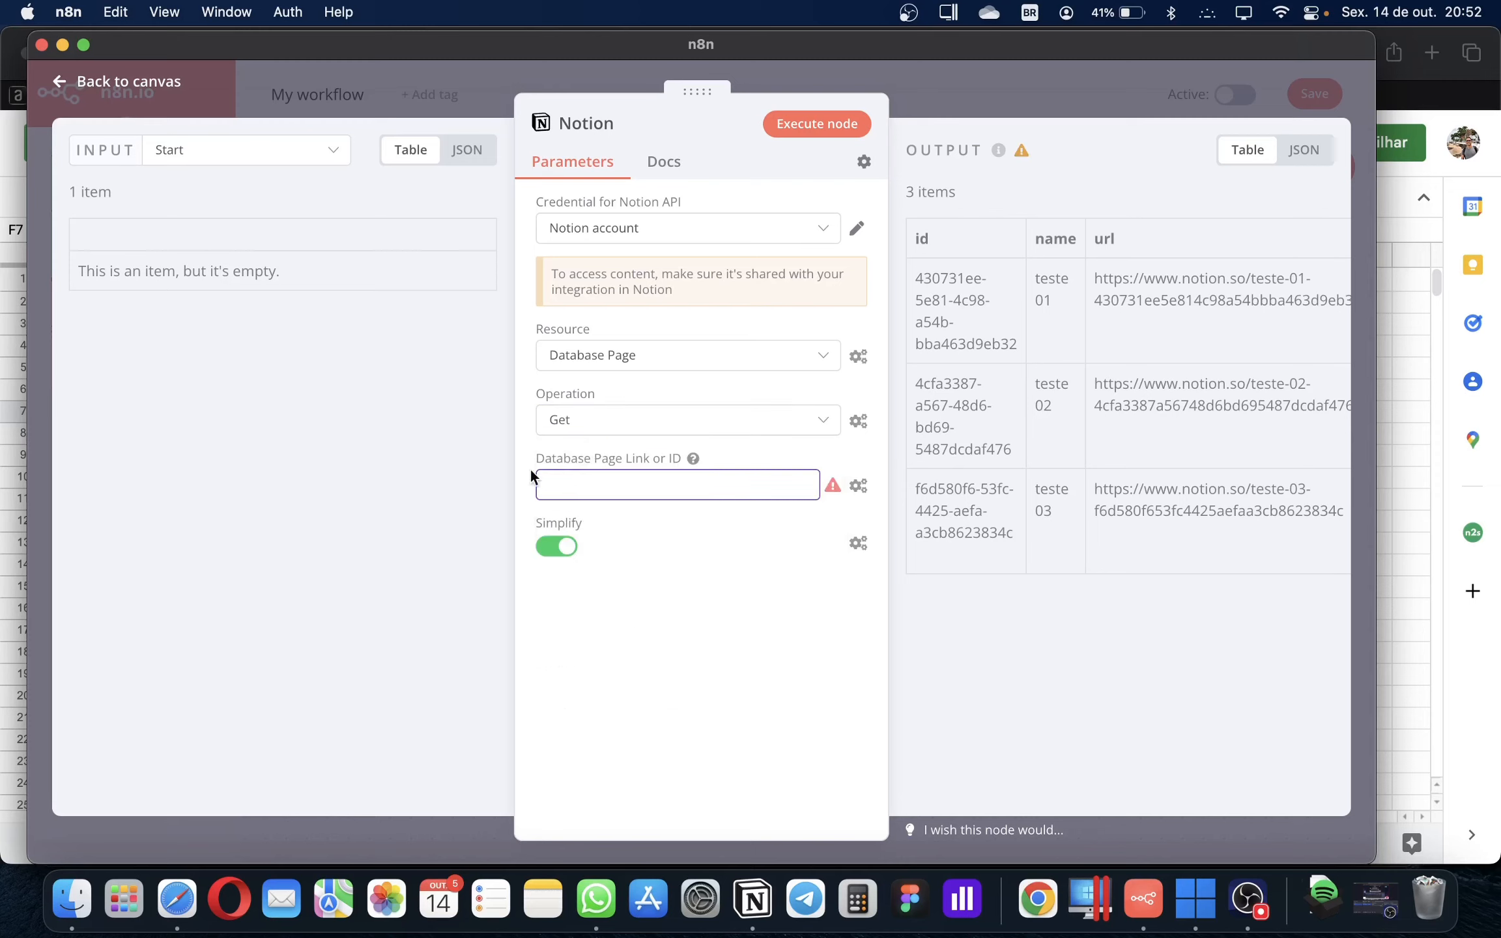
left_click(598, 422)
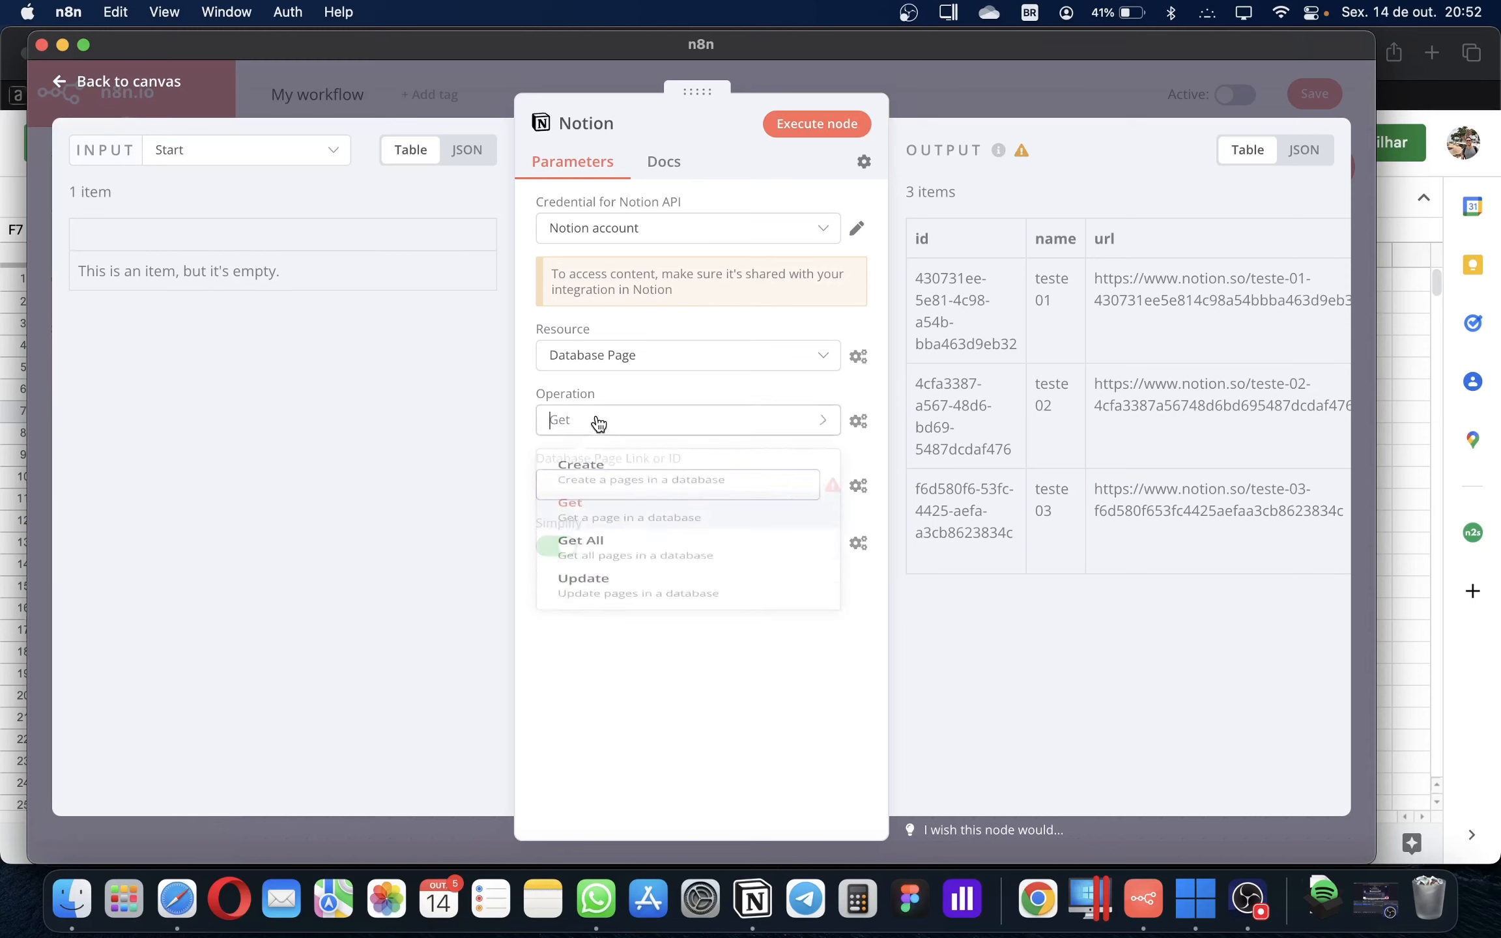
left_click(599, 594)
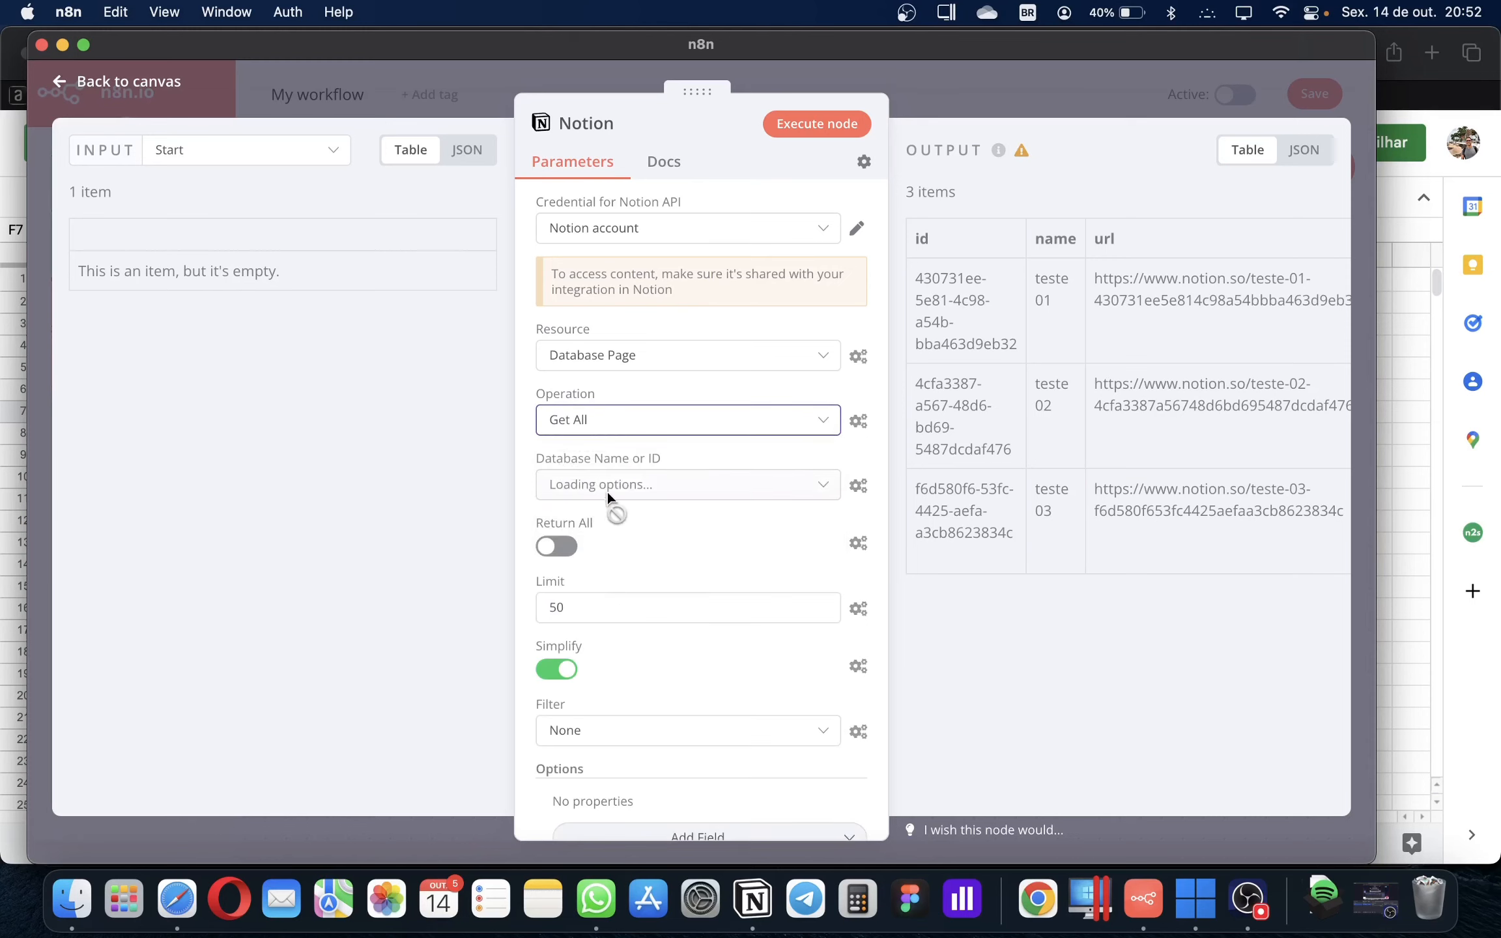
left_click(604, 485)
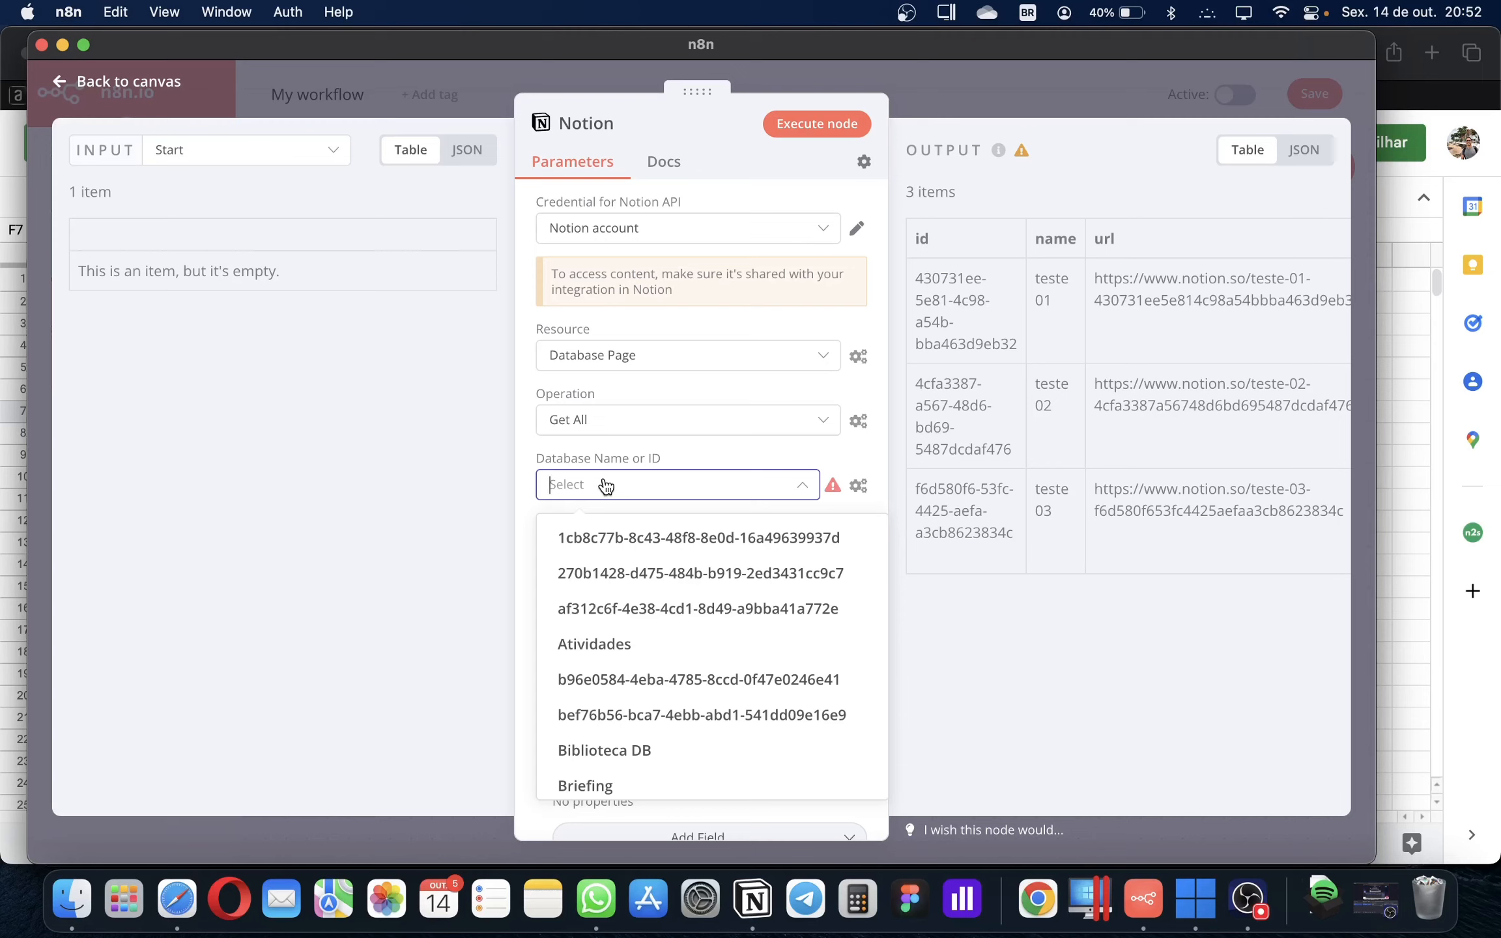
type("tab")
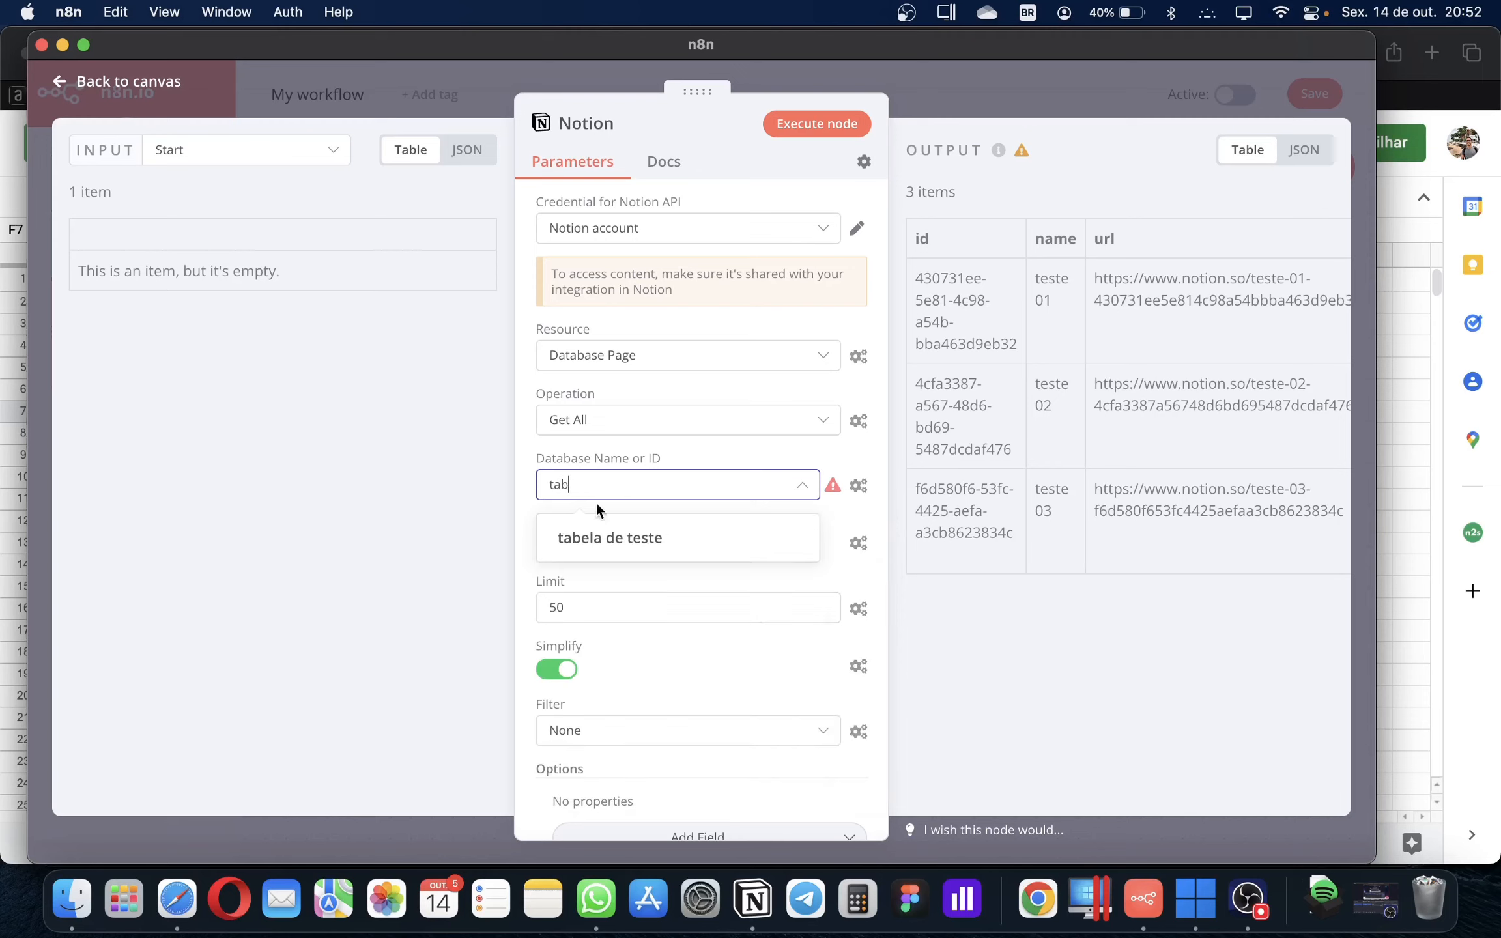
left_click(635, 541)
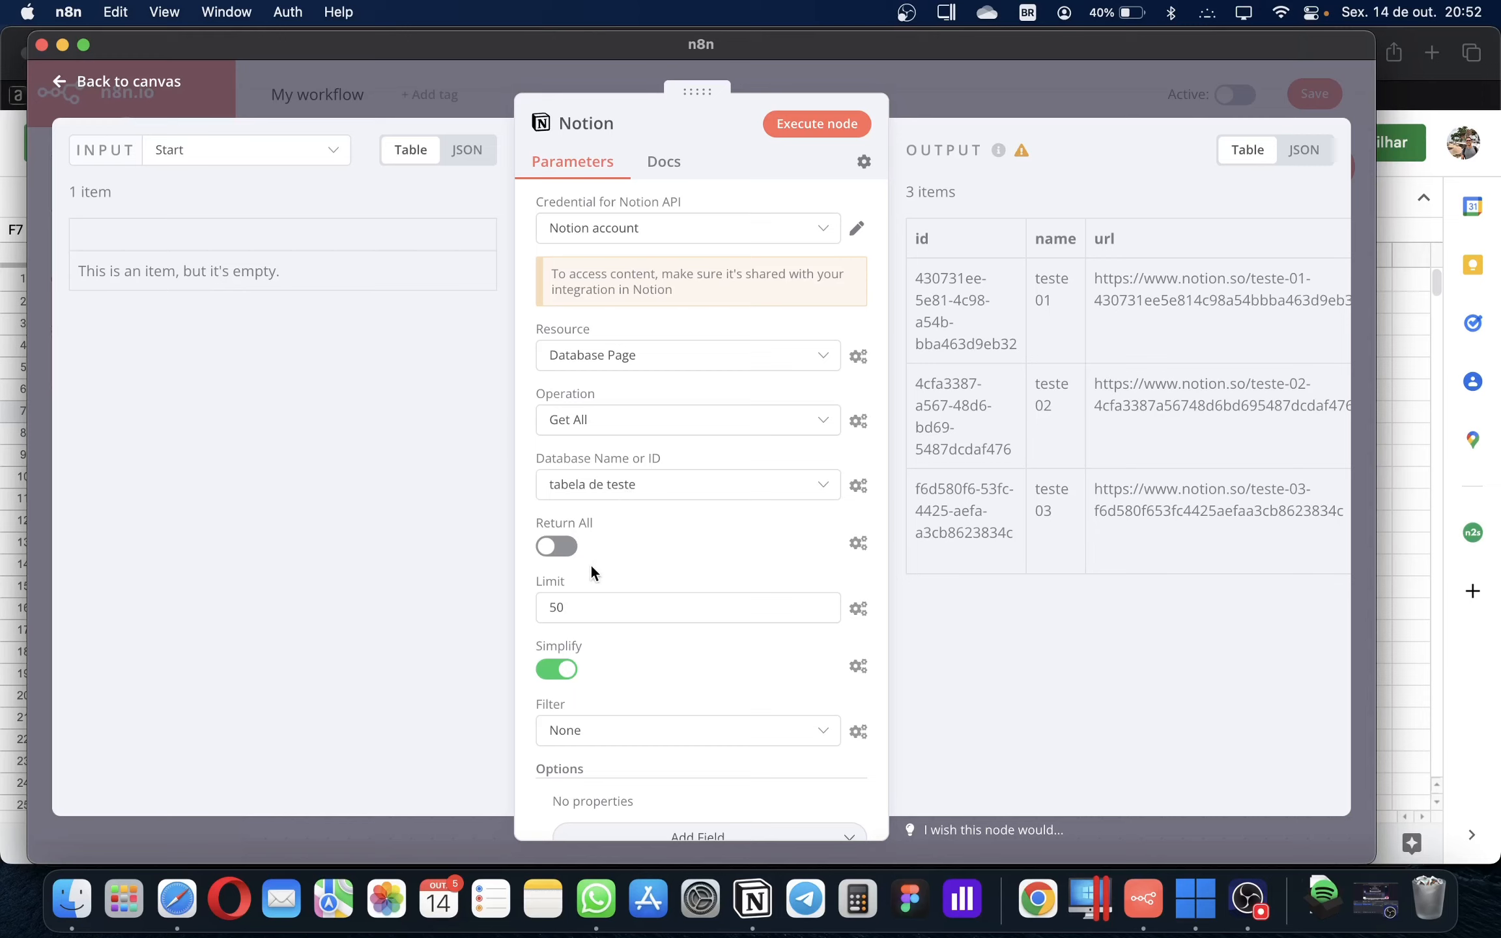
Turn on Return All, keep Filter at None, and execute the Notion node
left_click_drag(577, 610, 540, 609)
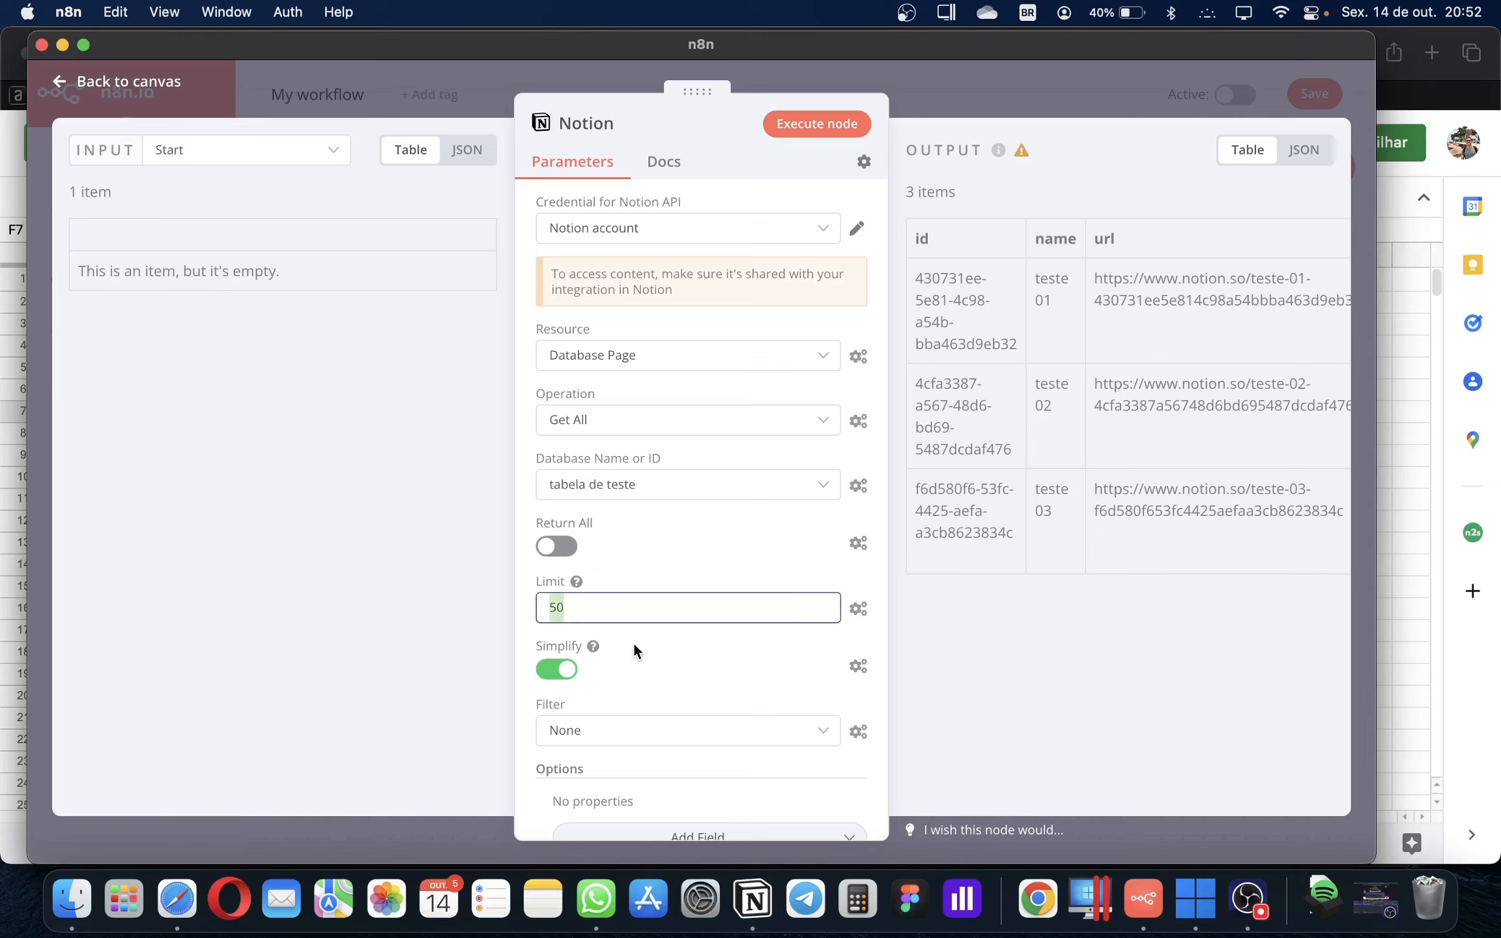
left_click(555, 546)
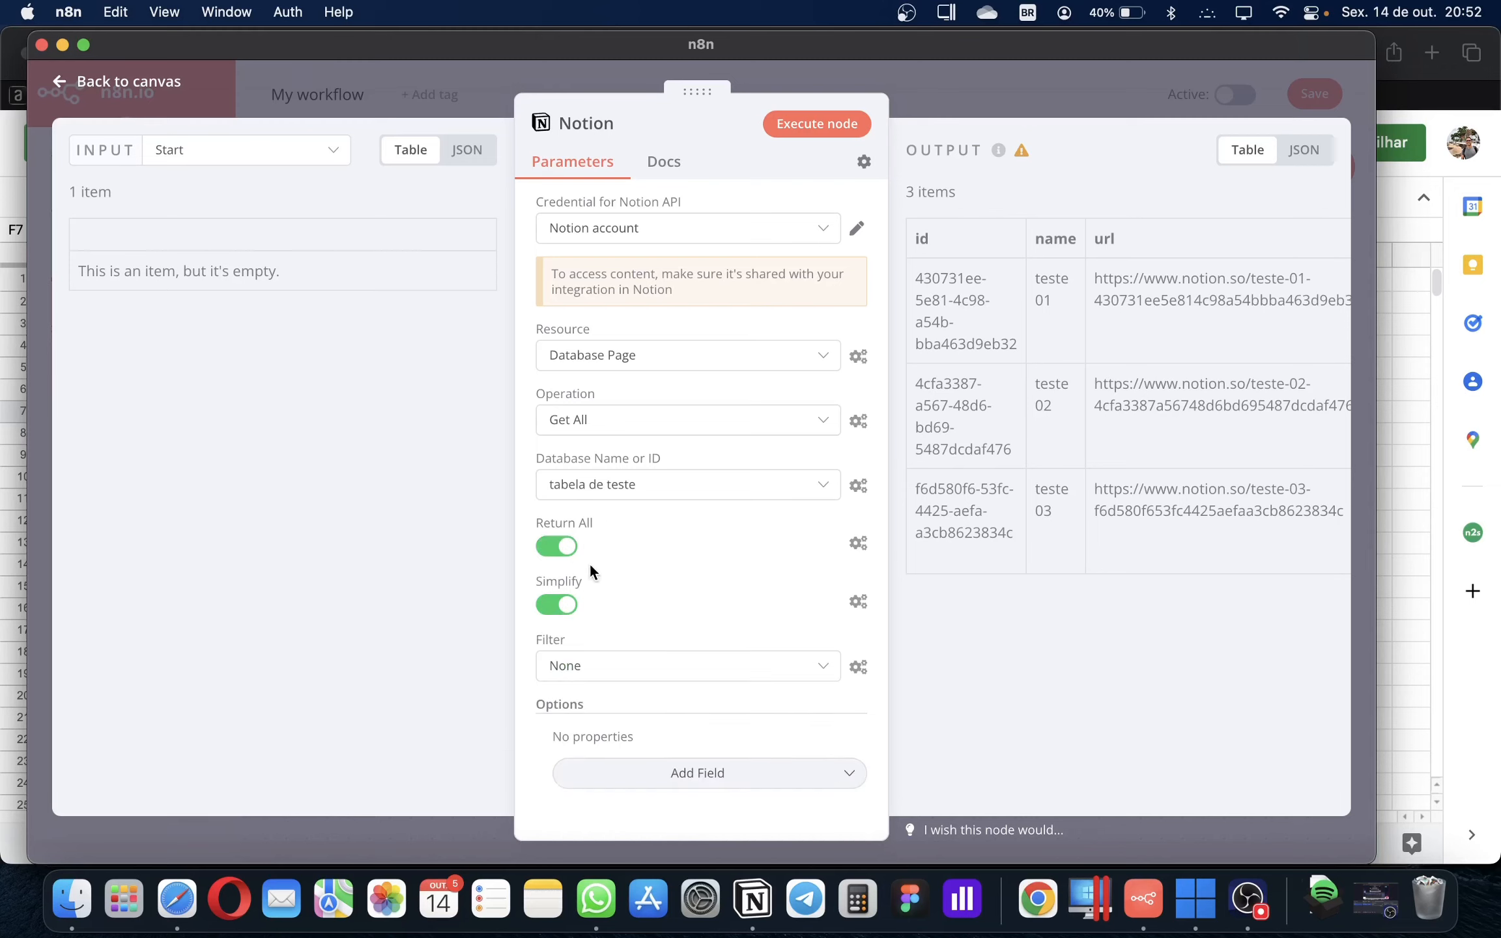
left_click(598, 678)
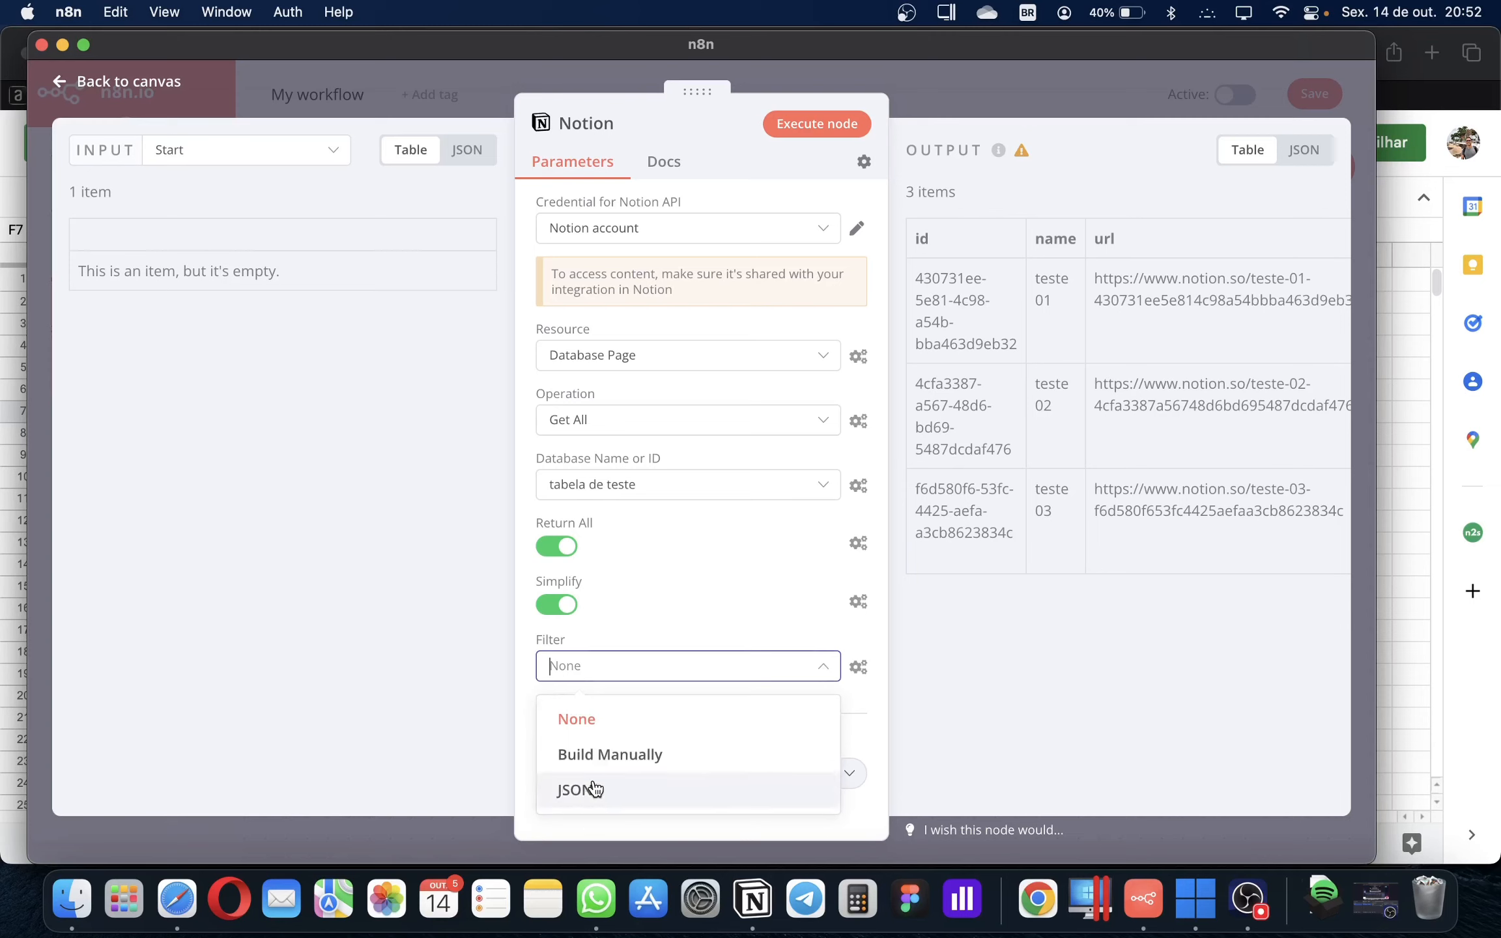
left_click(601, 645)
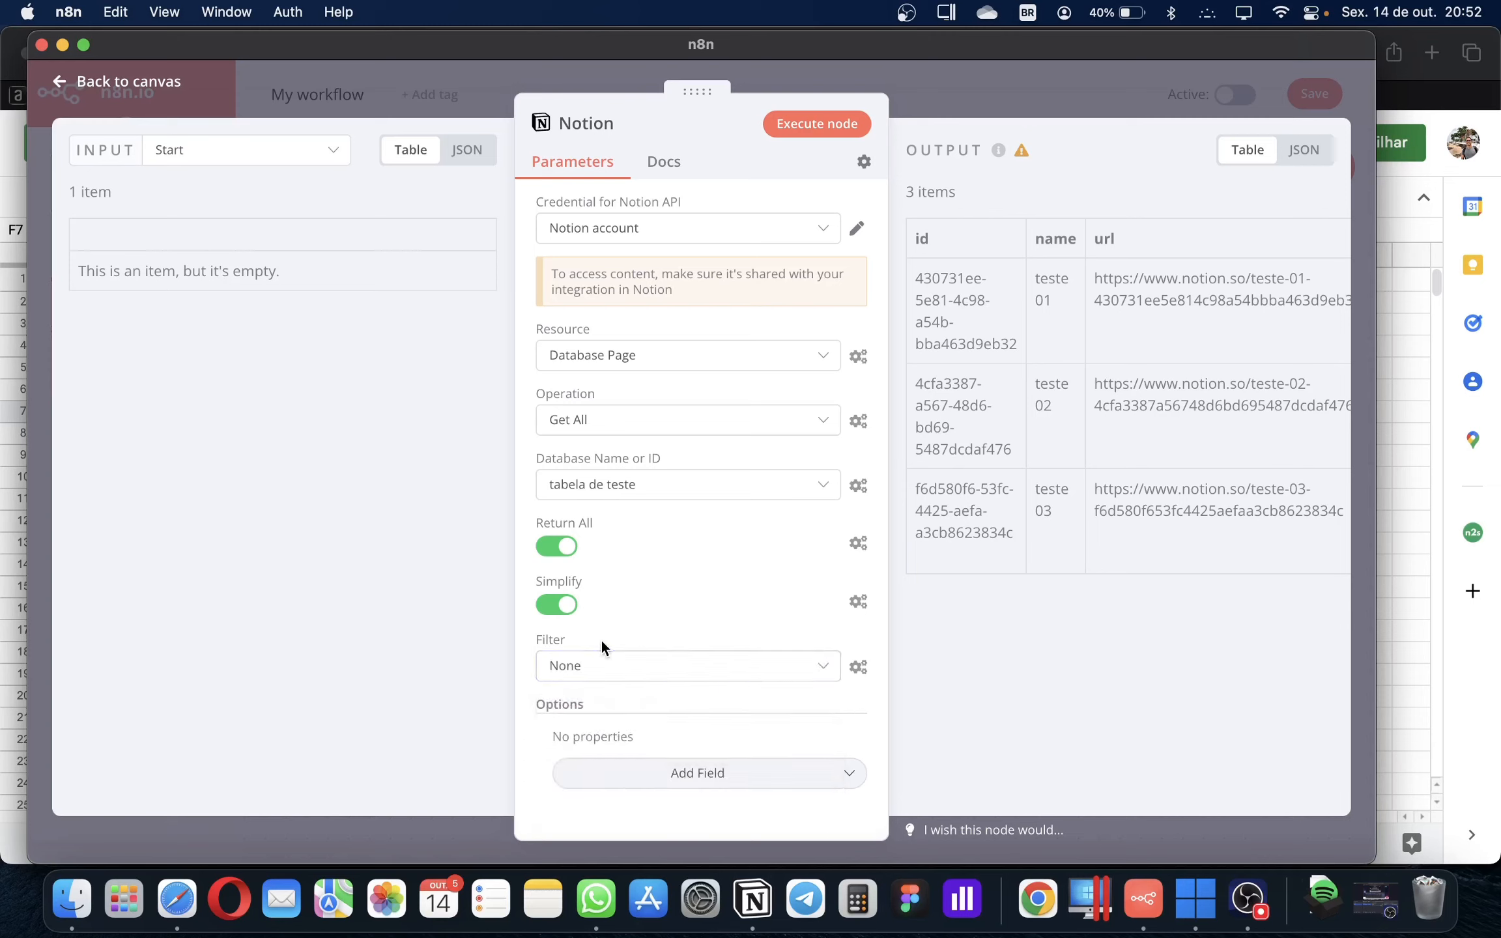
left_click(808, 128)
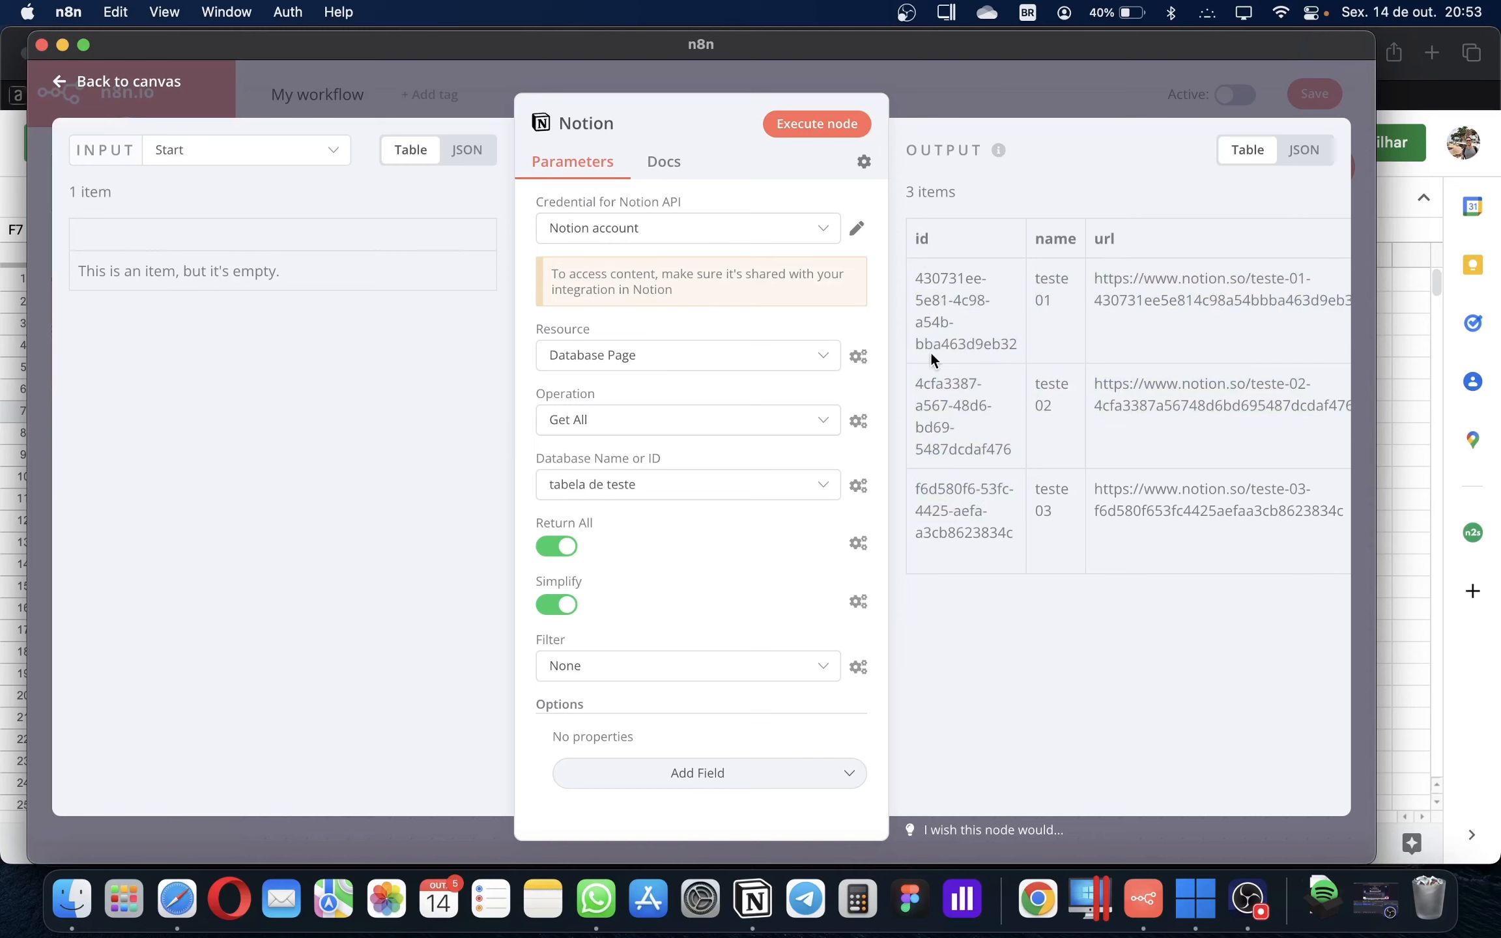
Inspect the name, property_tags and url fields in the Notion node's output
left_click_drag(1055, 239, 1104, 239)
left_click(1127, 243)
scroll(1215, 293, "right", 8)
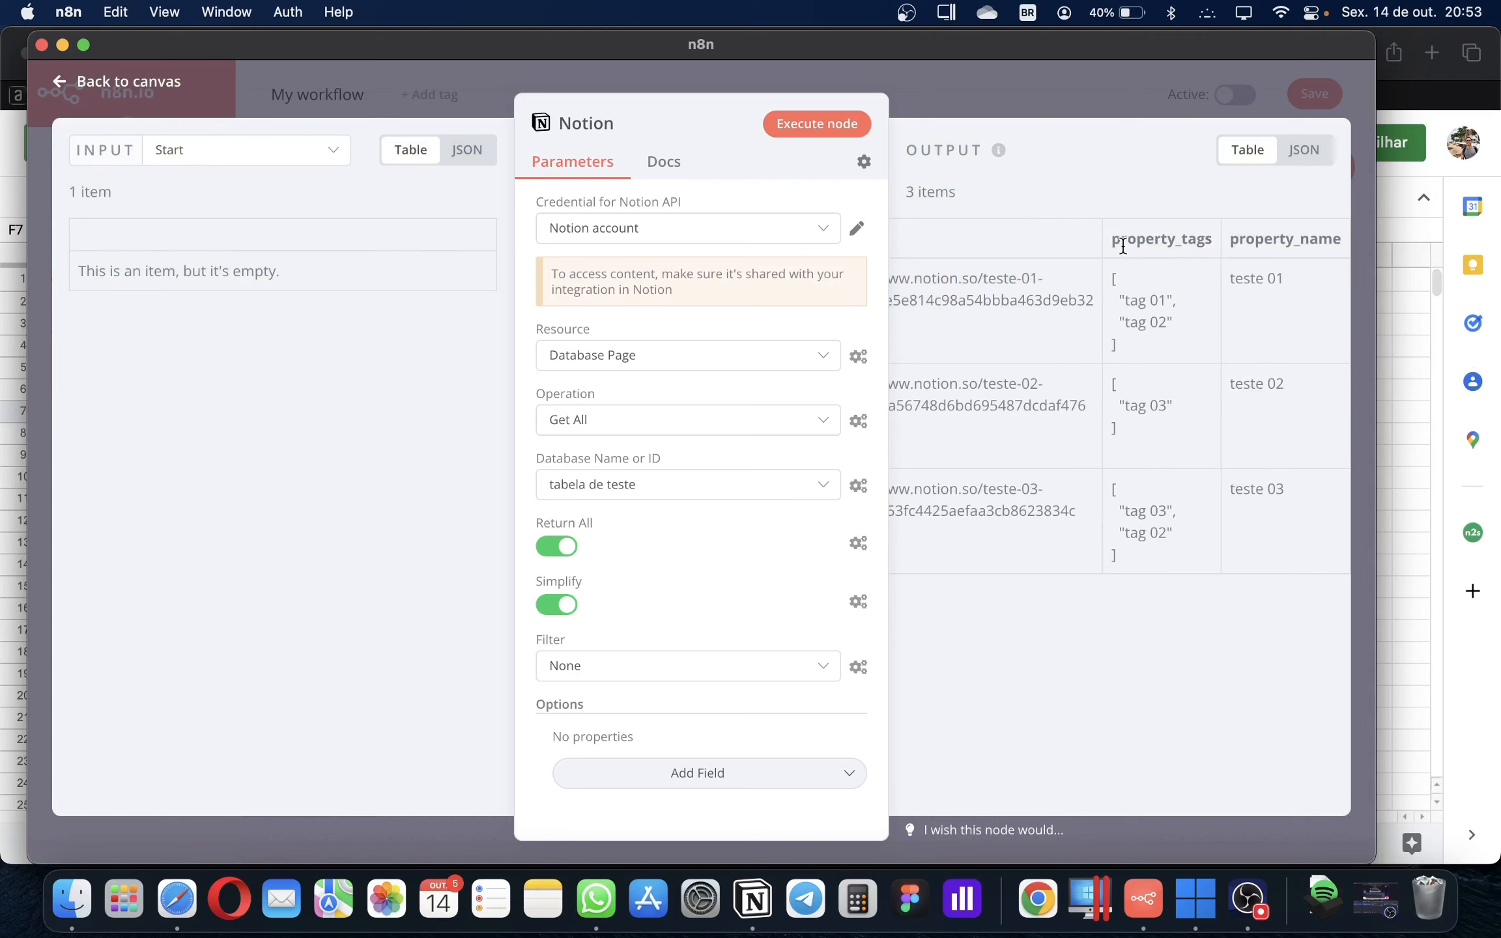
left_click_drag(1114, 242, 1170, 240)
left_click(1170, 236)
left_click_drag(1125, 246, 850, 299)
left_click(1026, 278)
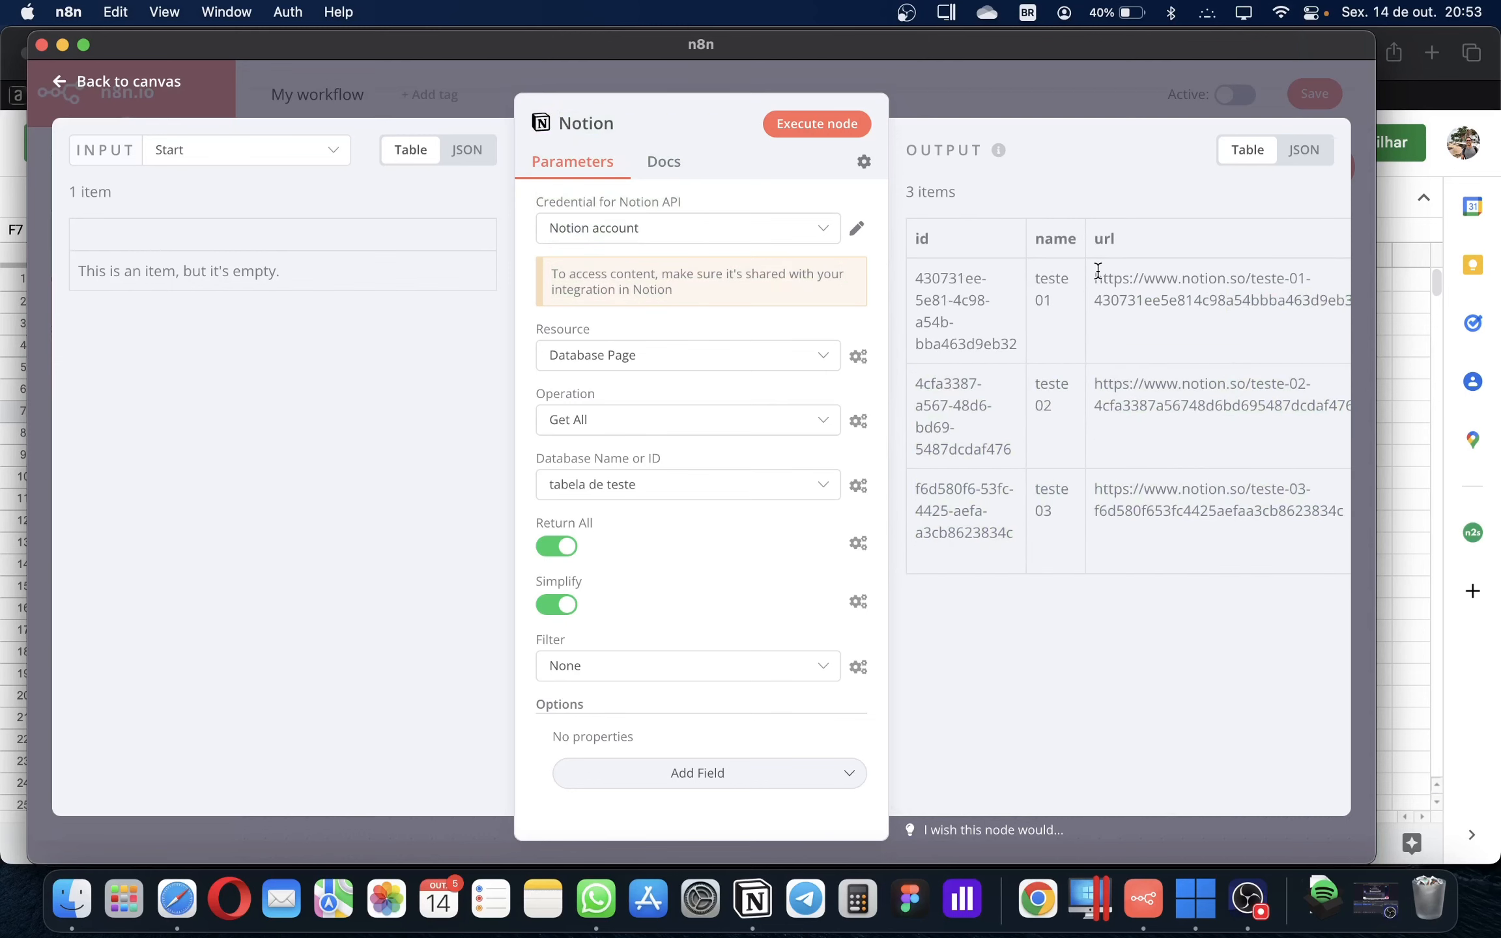
left_click_drag(1097, 278, 1174, 294)
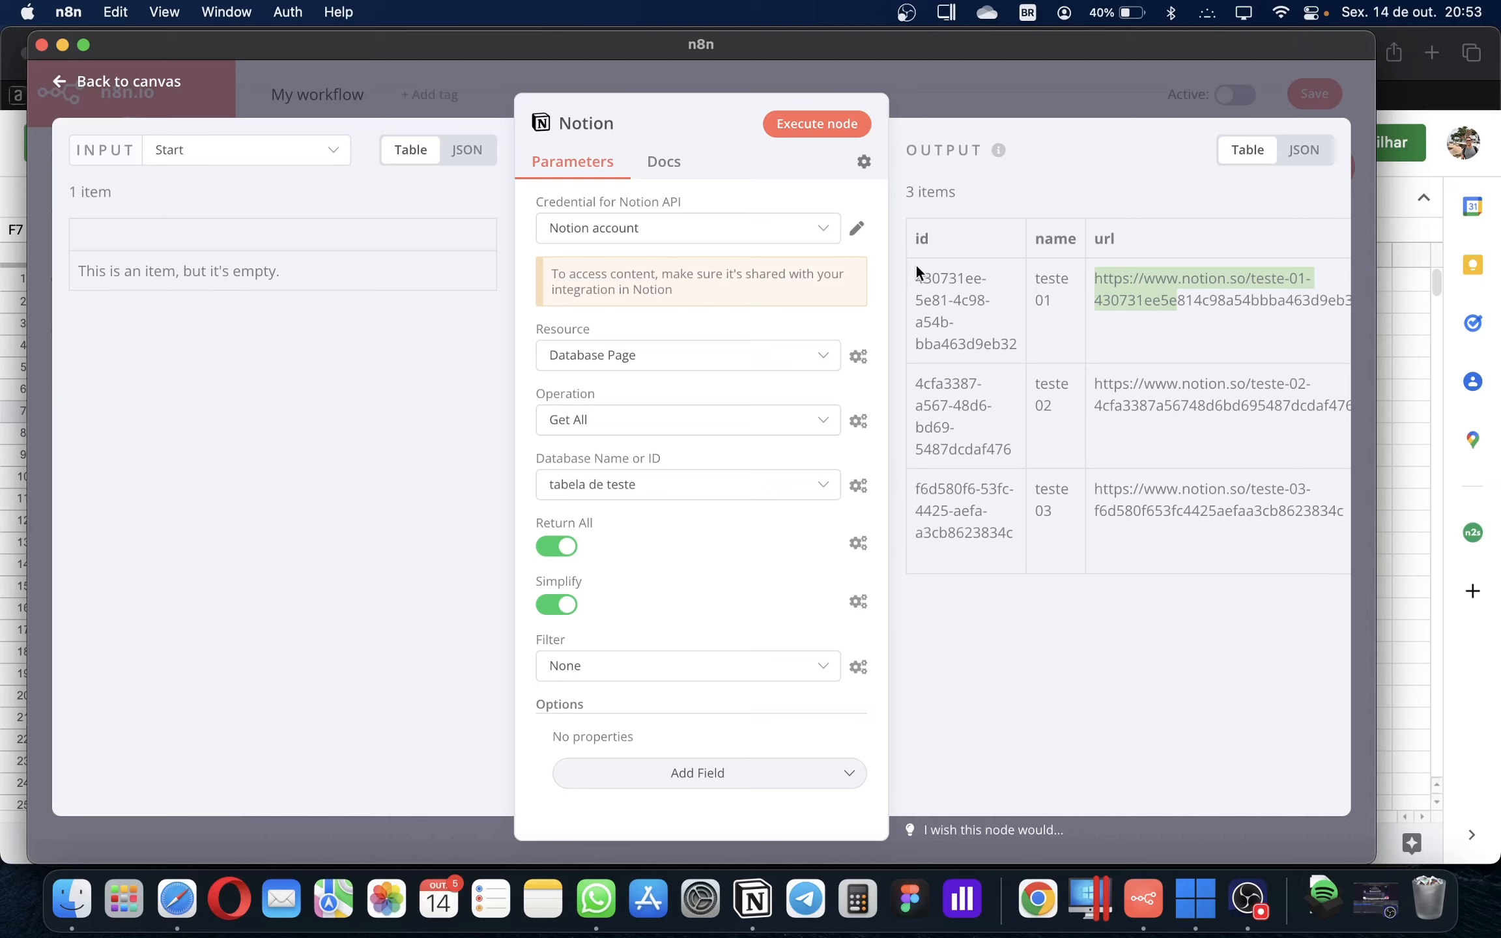
Point out the id and name fields, then select header cells A1:E1 in the conexão n8n sheet
left_click_drag(936, 247, 911, 243)
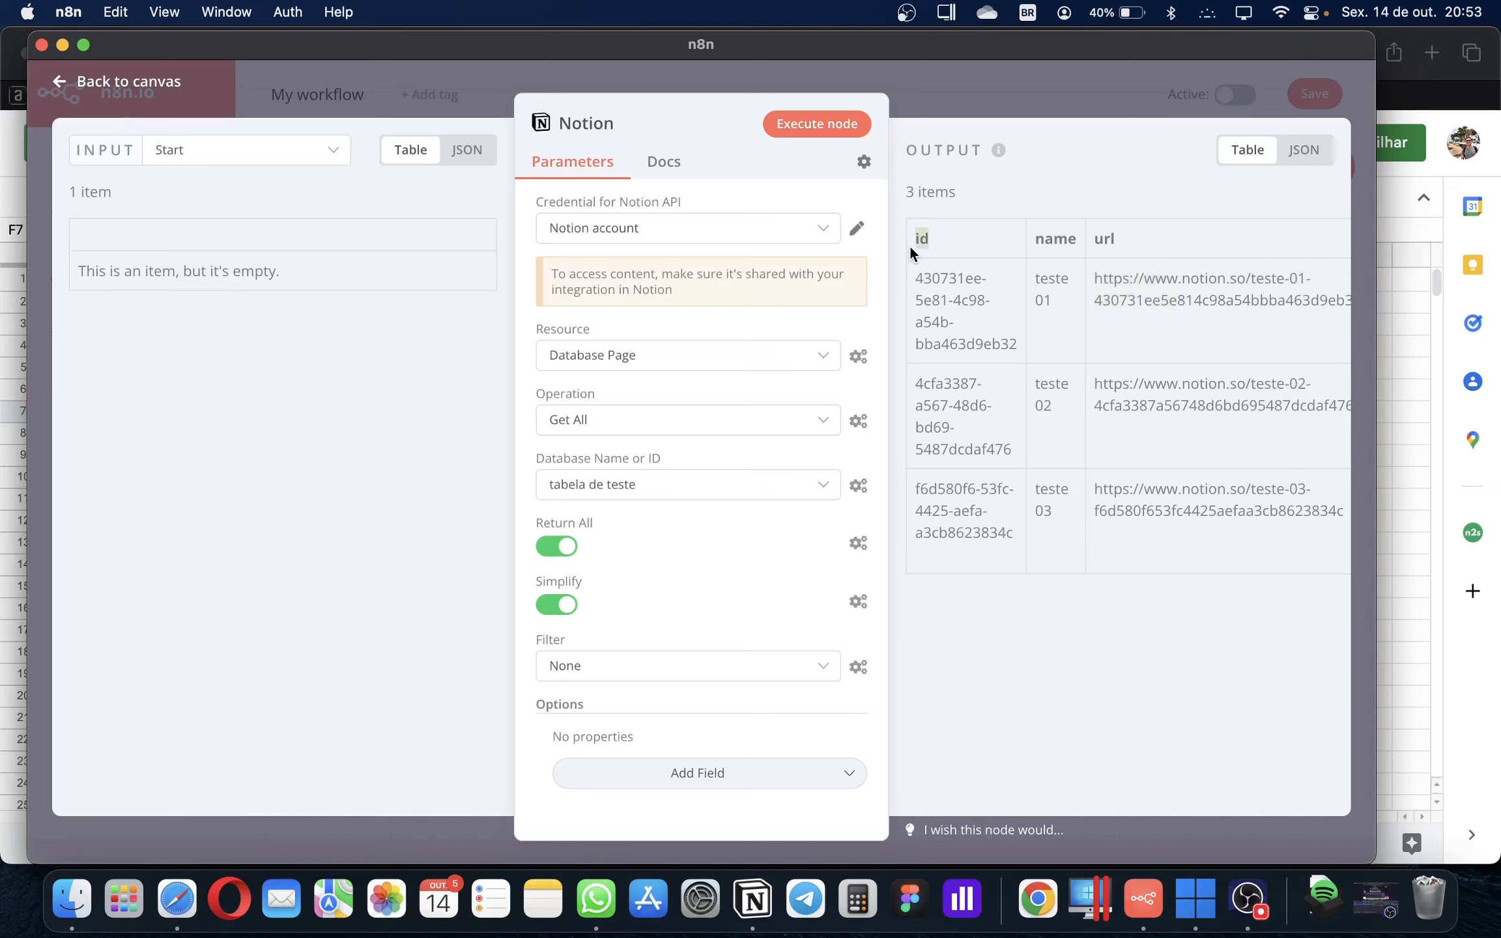
left_click_drag(1053, 242, 1072, 244)
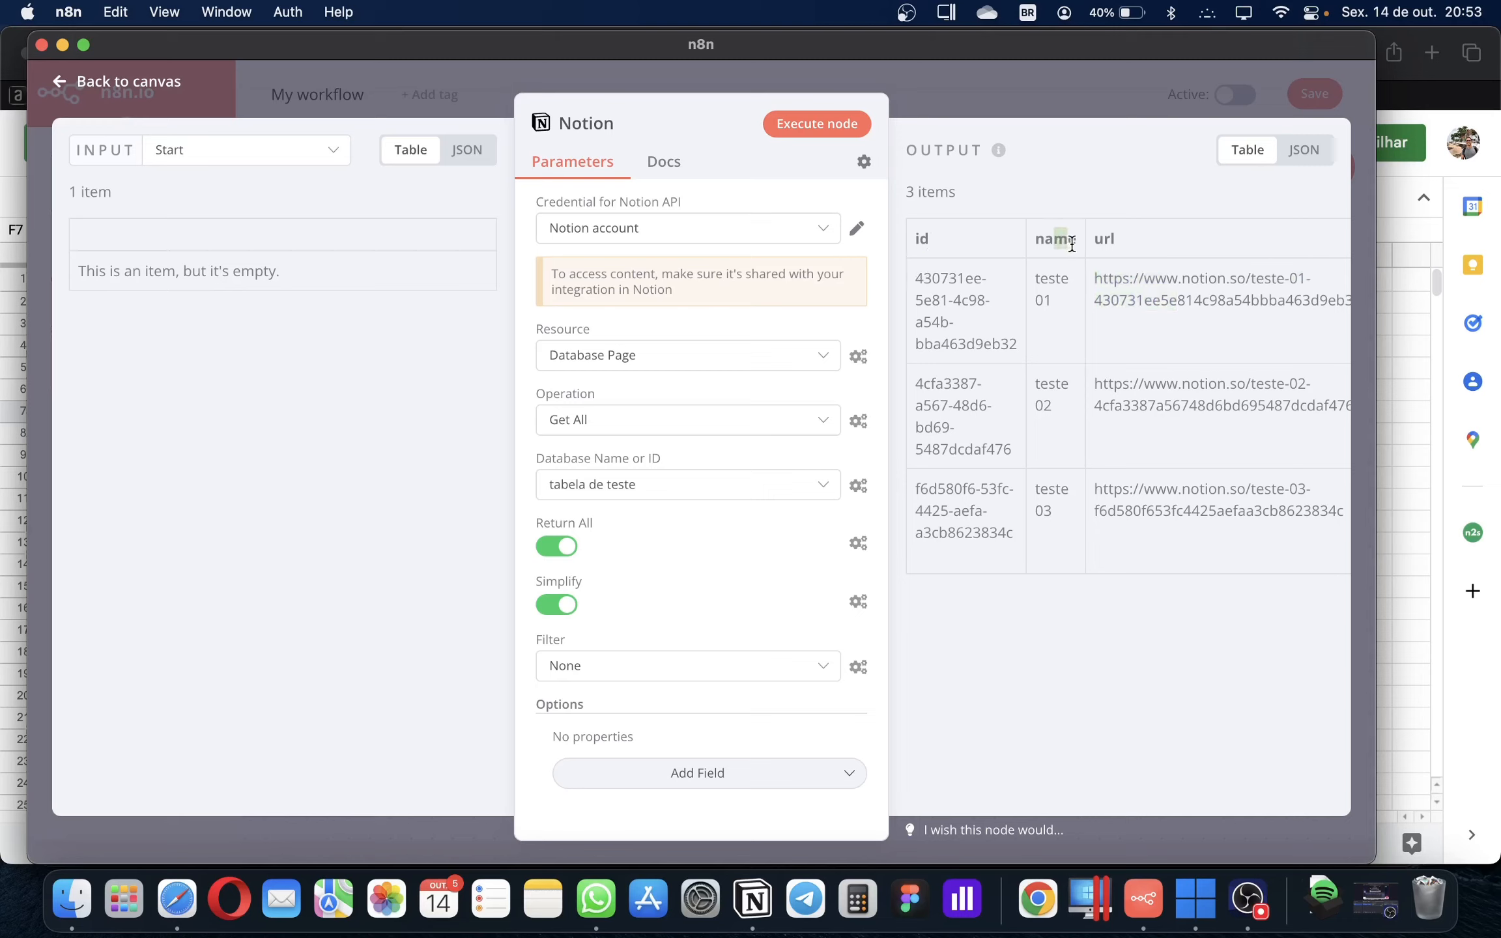
left_click(1118, 243)
left_click_drag(1054, 240, 1080, 240)
left_click(1420, 316)
left_click_drag(101, 286, 594, 267)
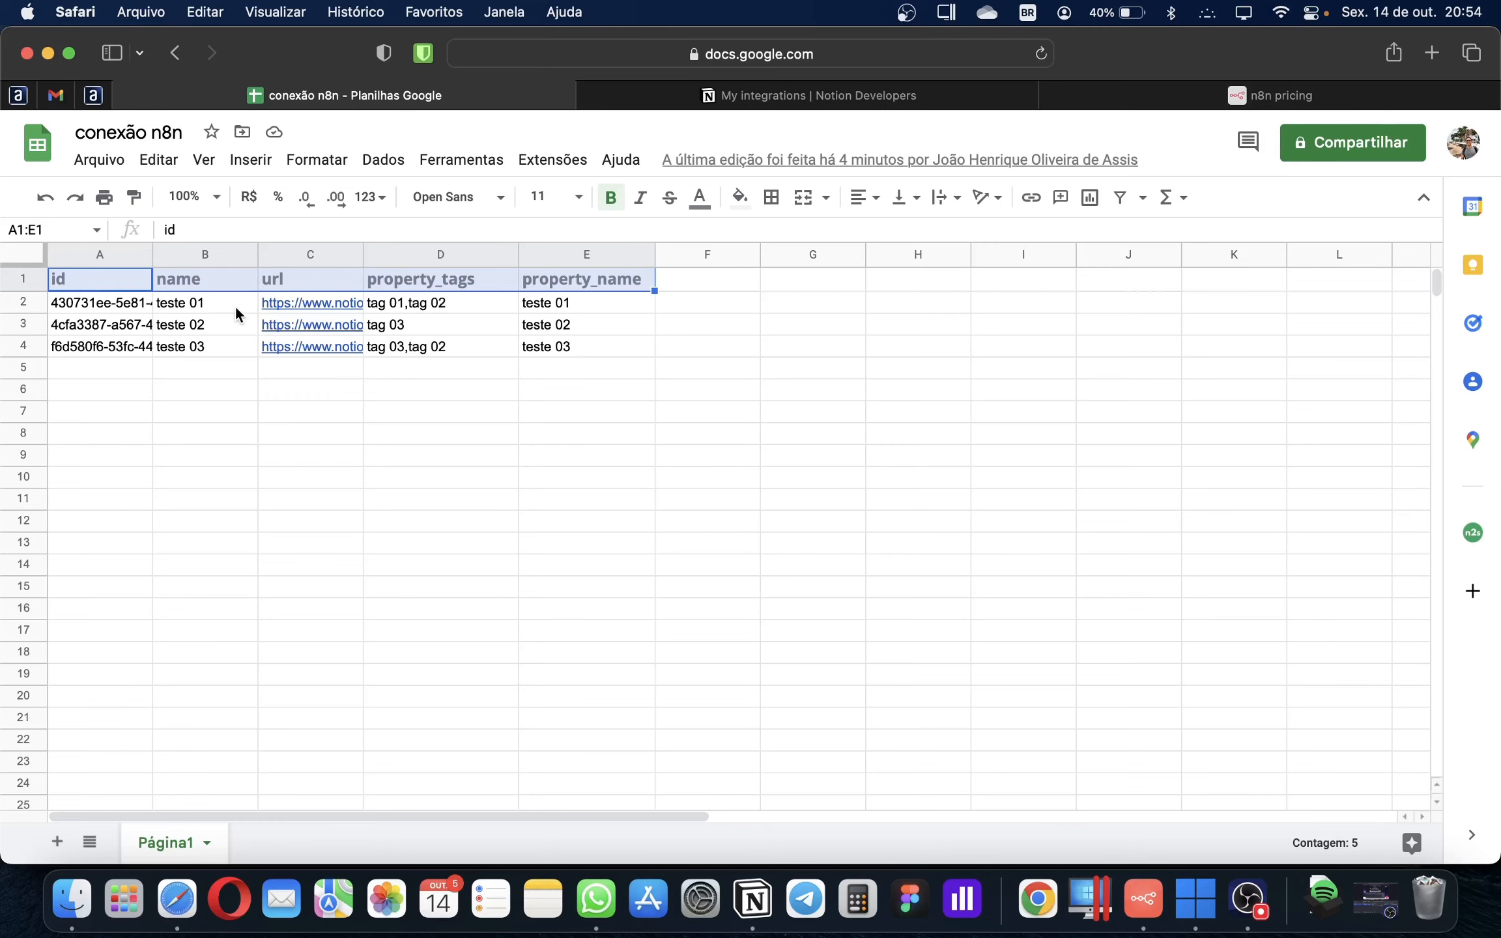
Back in the Notion node, create a new credential, Notion account 2
key("super+Tab")
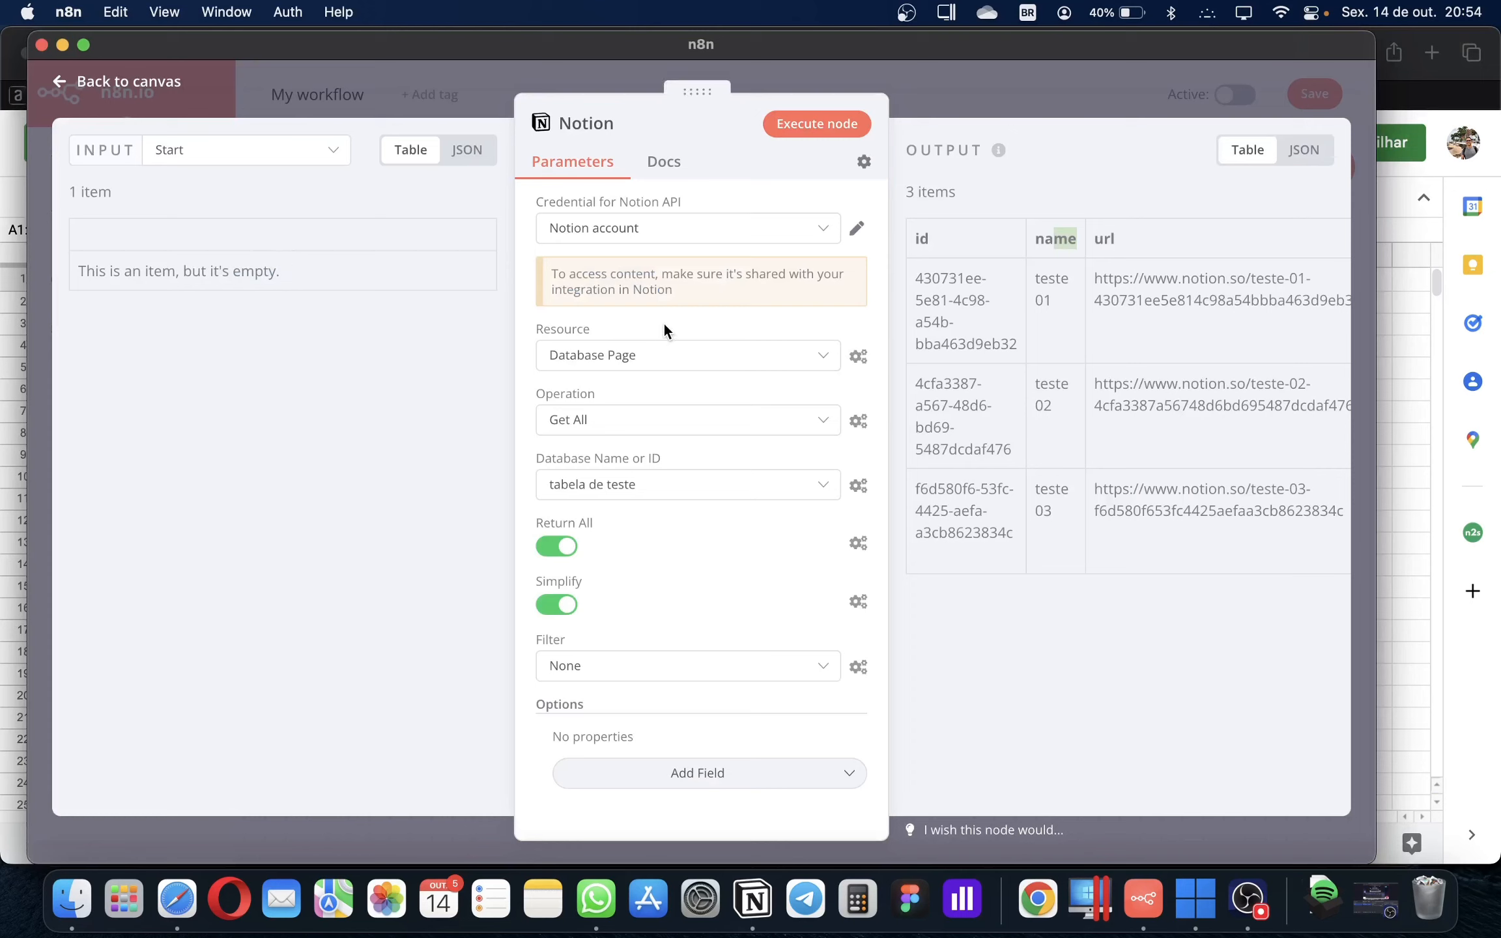
left_click(626, 229)
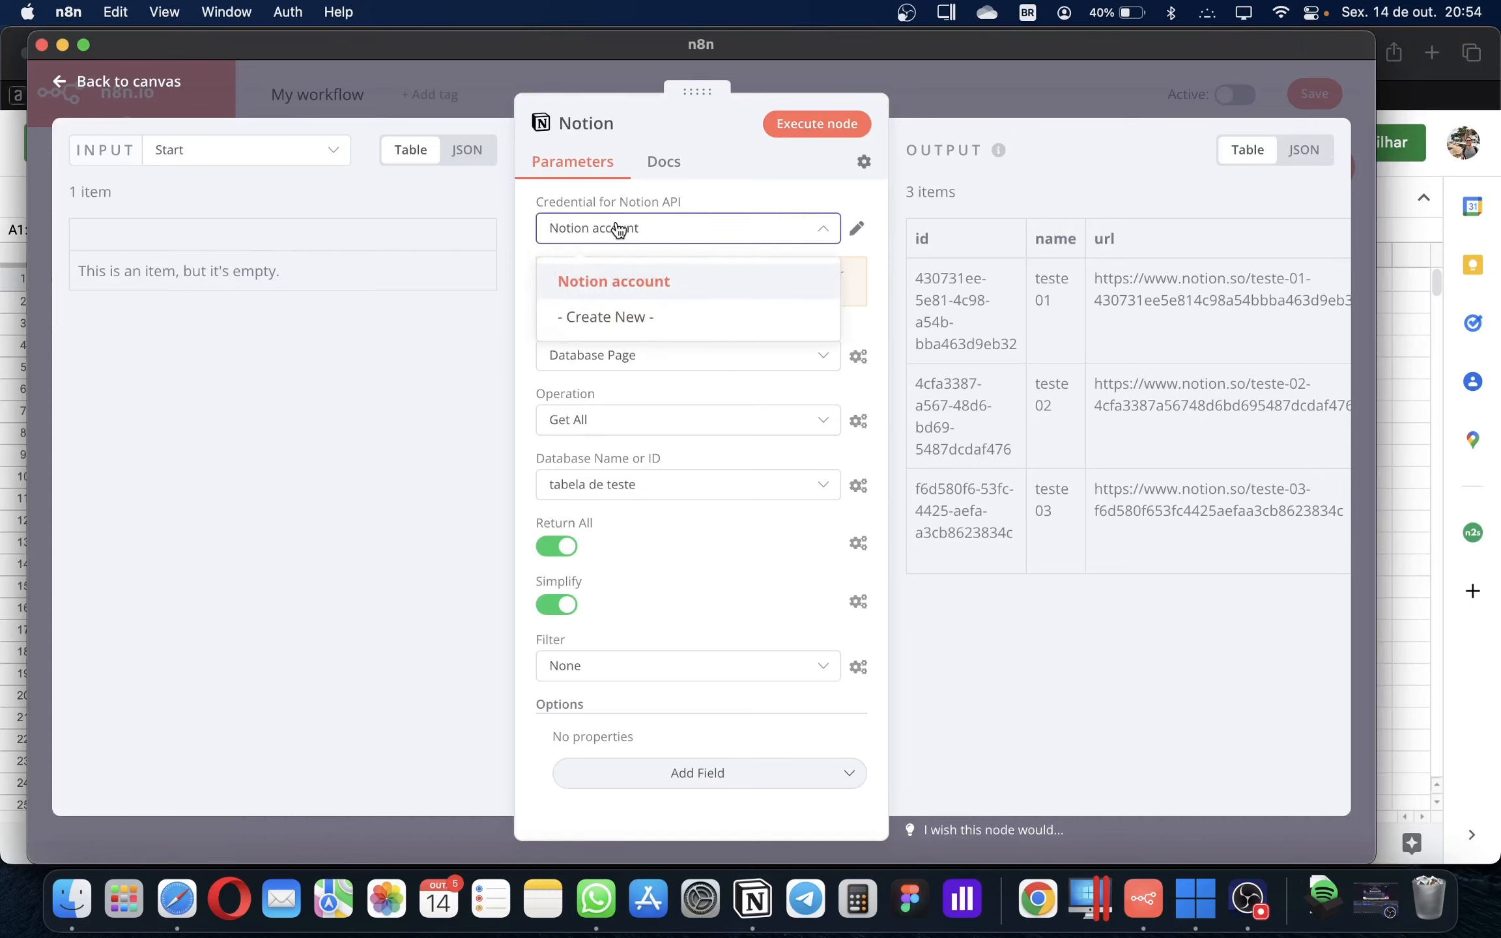
left_click(620, 318)
Note the required API Key, then open Notion Developers' My integrations page in Safari
left_click_drag(515, 238, 455, 236)
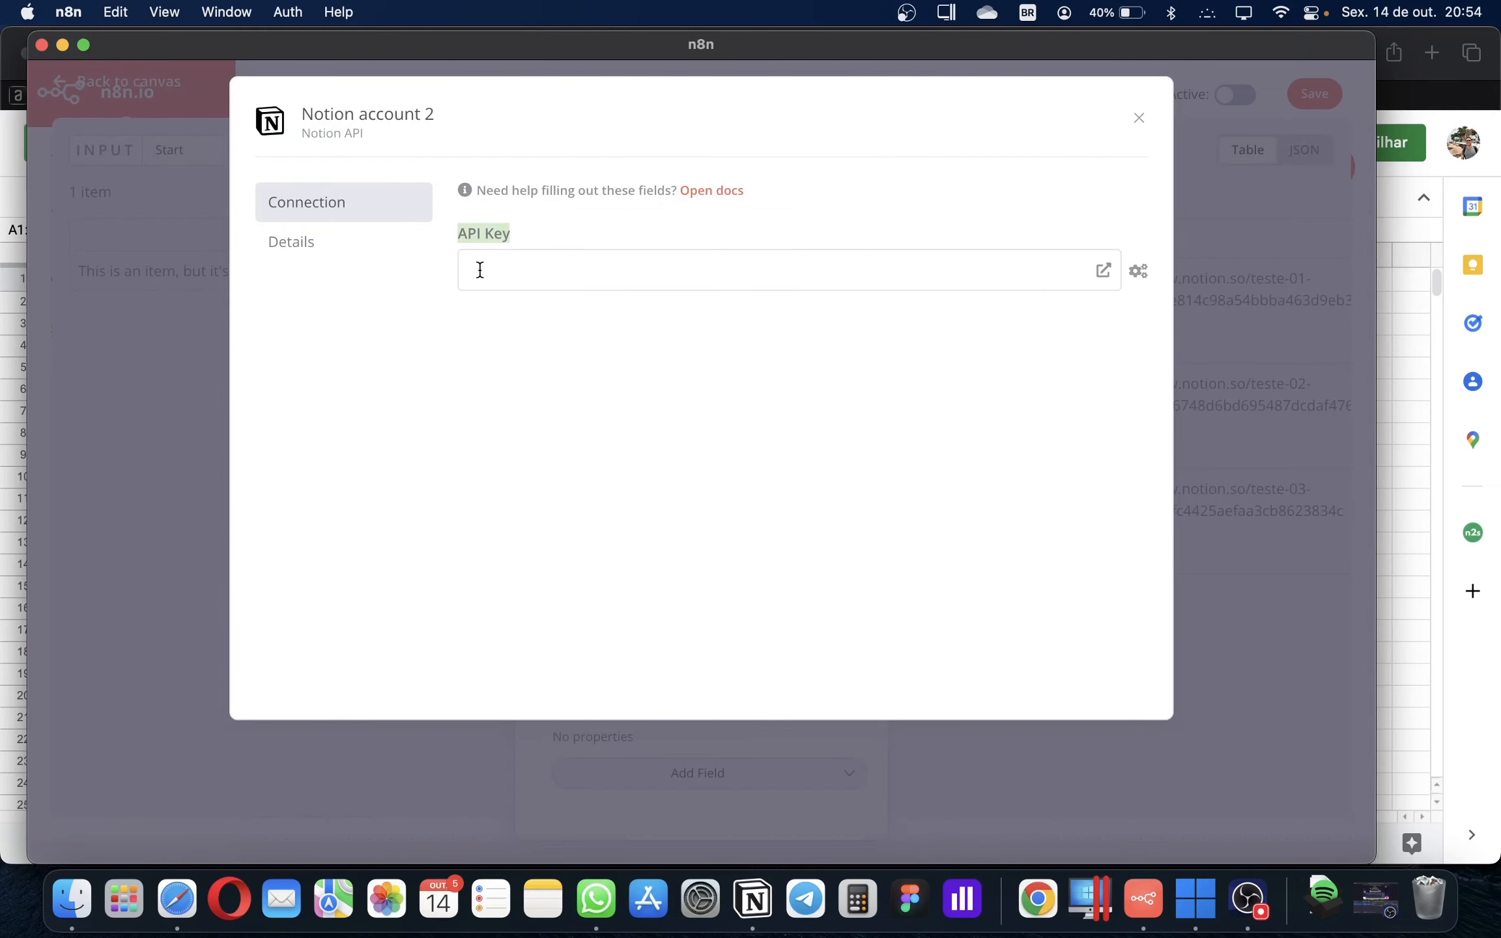
left_click(9, 305)
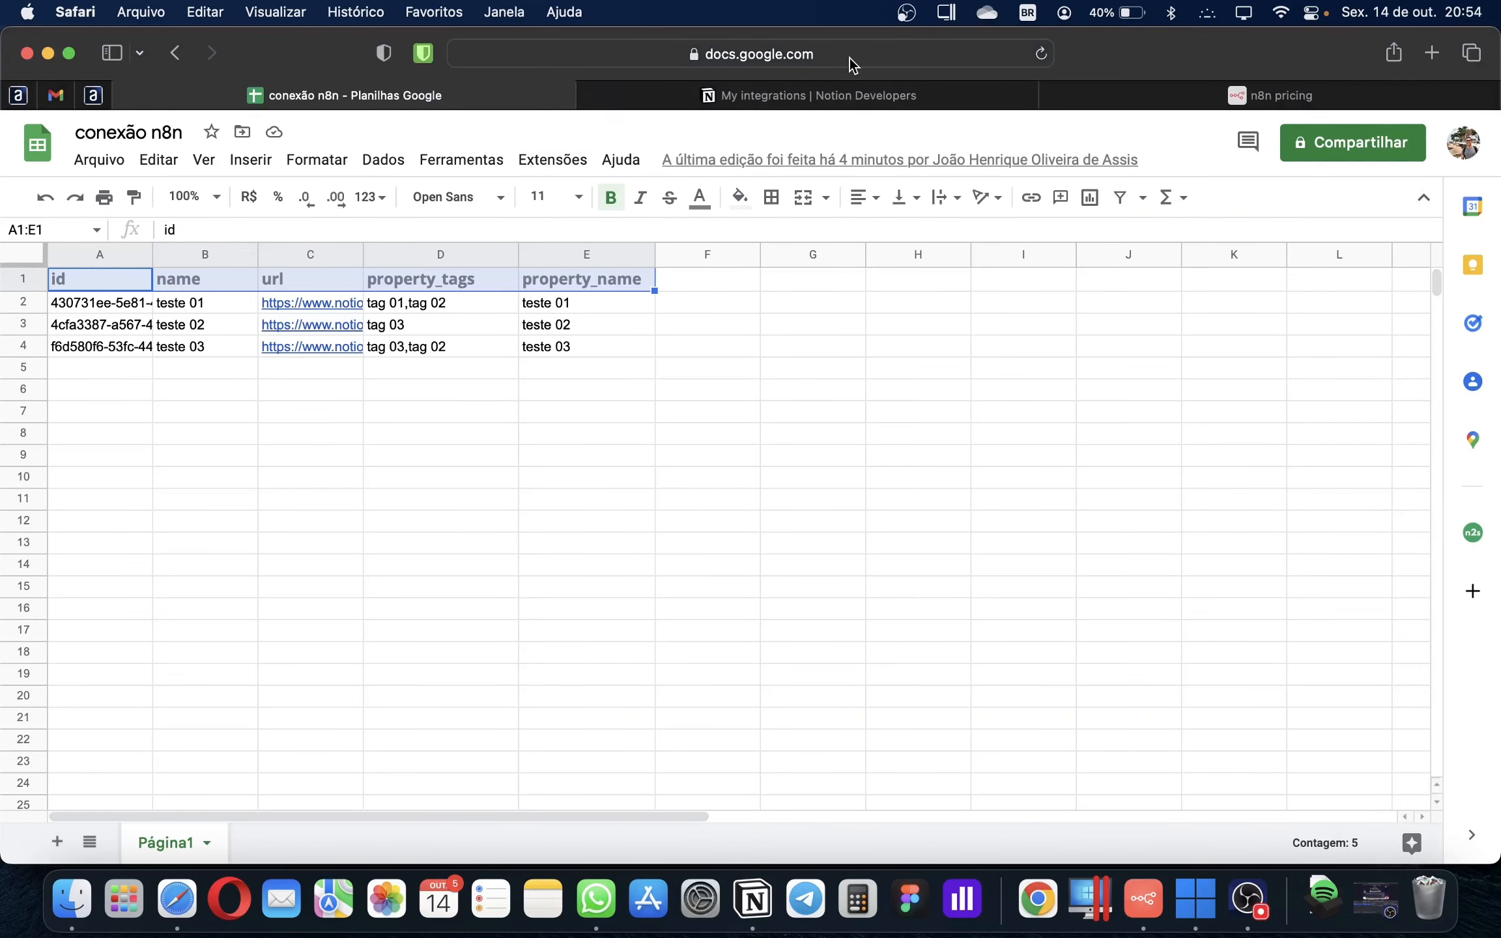
left_click(873, 96)
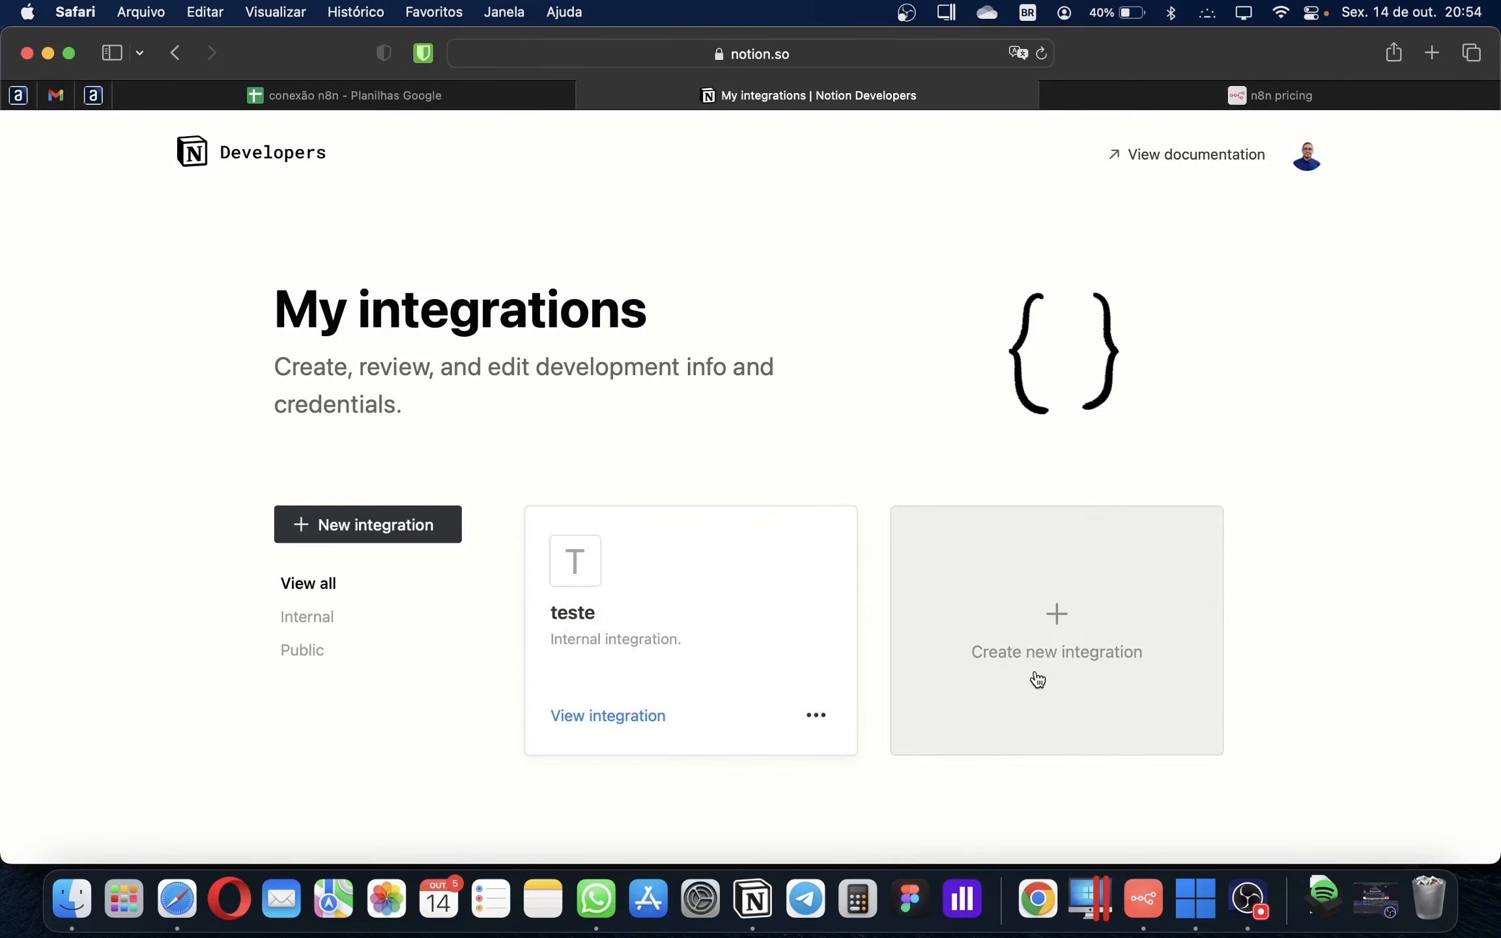
Create and submit a new Notion integration named 'n8n teste'
left_click(1038, 680)
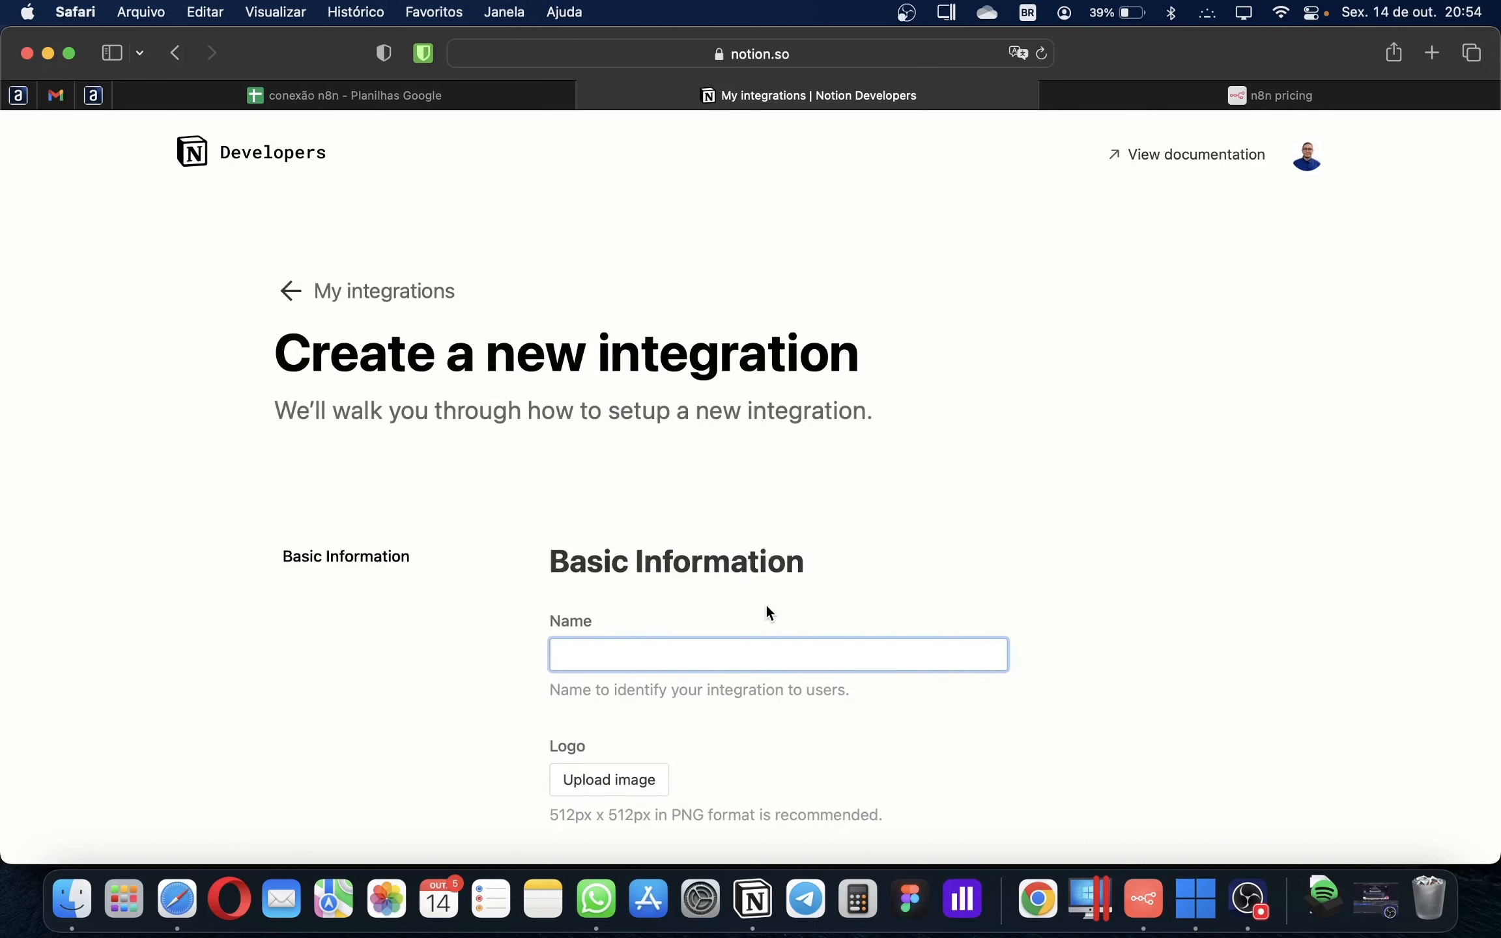
type("n8n8")
type("teste")
scroll(751, 582, "down", 5)
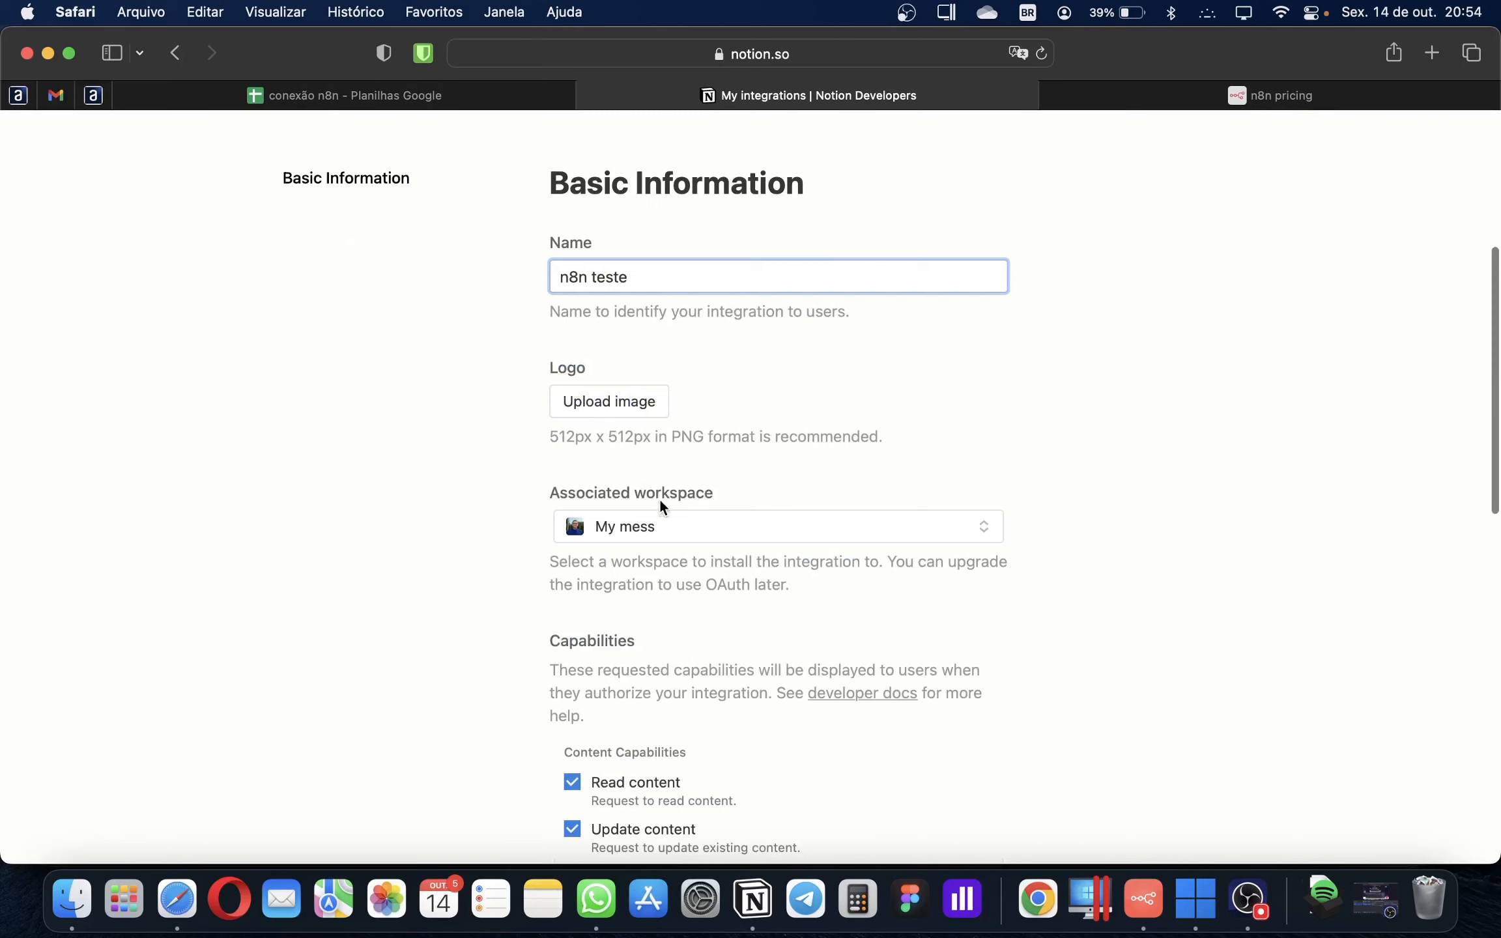
scroll(630, 595, "down", 10)
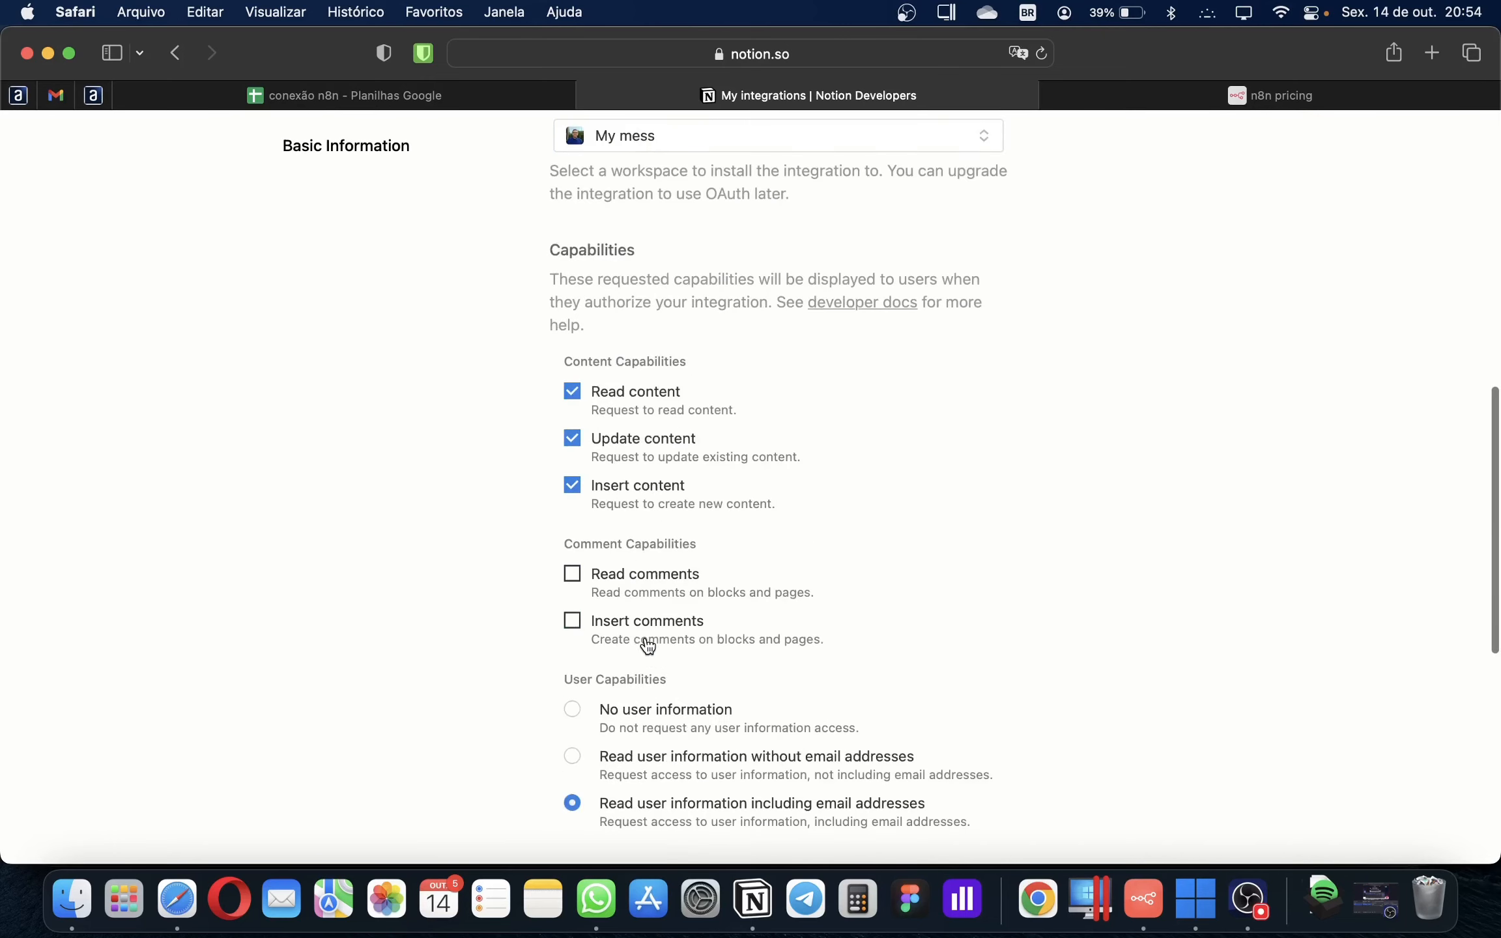
left_click(938, 772)
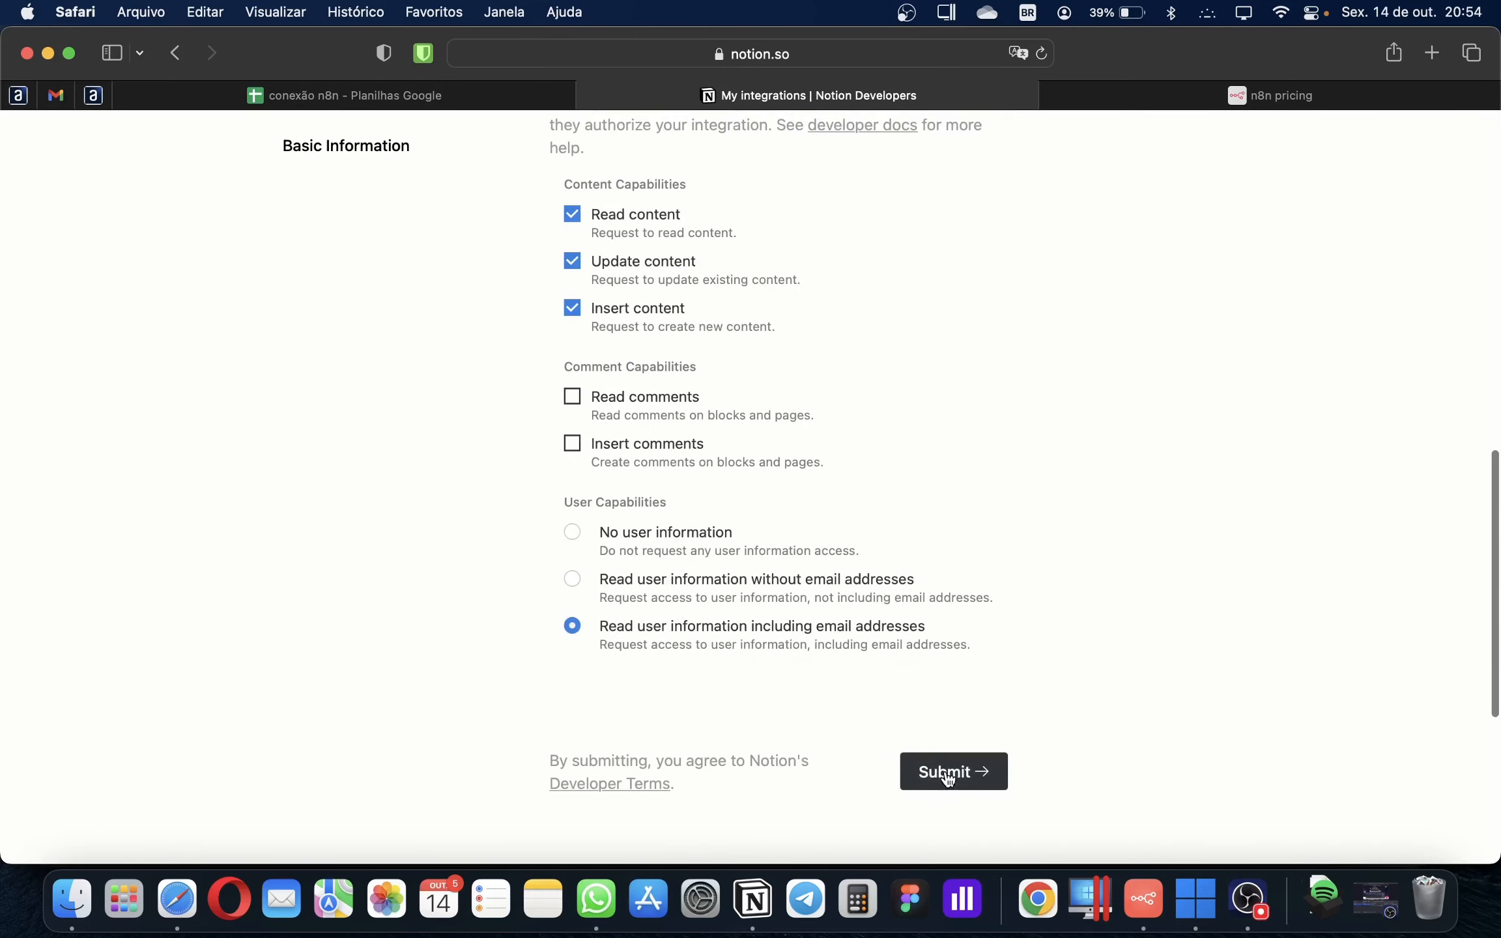
Reveal and copy the internal integration token, then paste it into n8n's API Key field
scroll(729, 645, "down", 1)
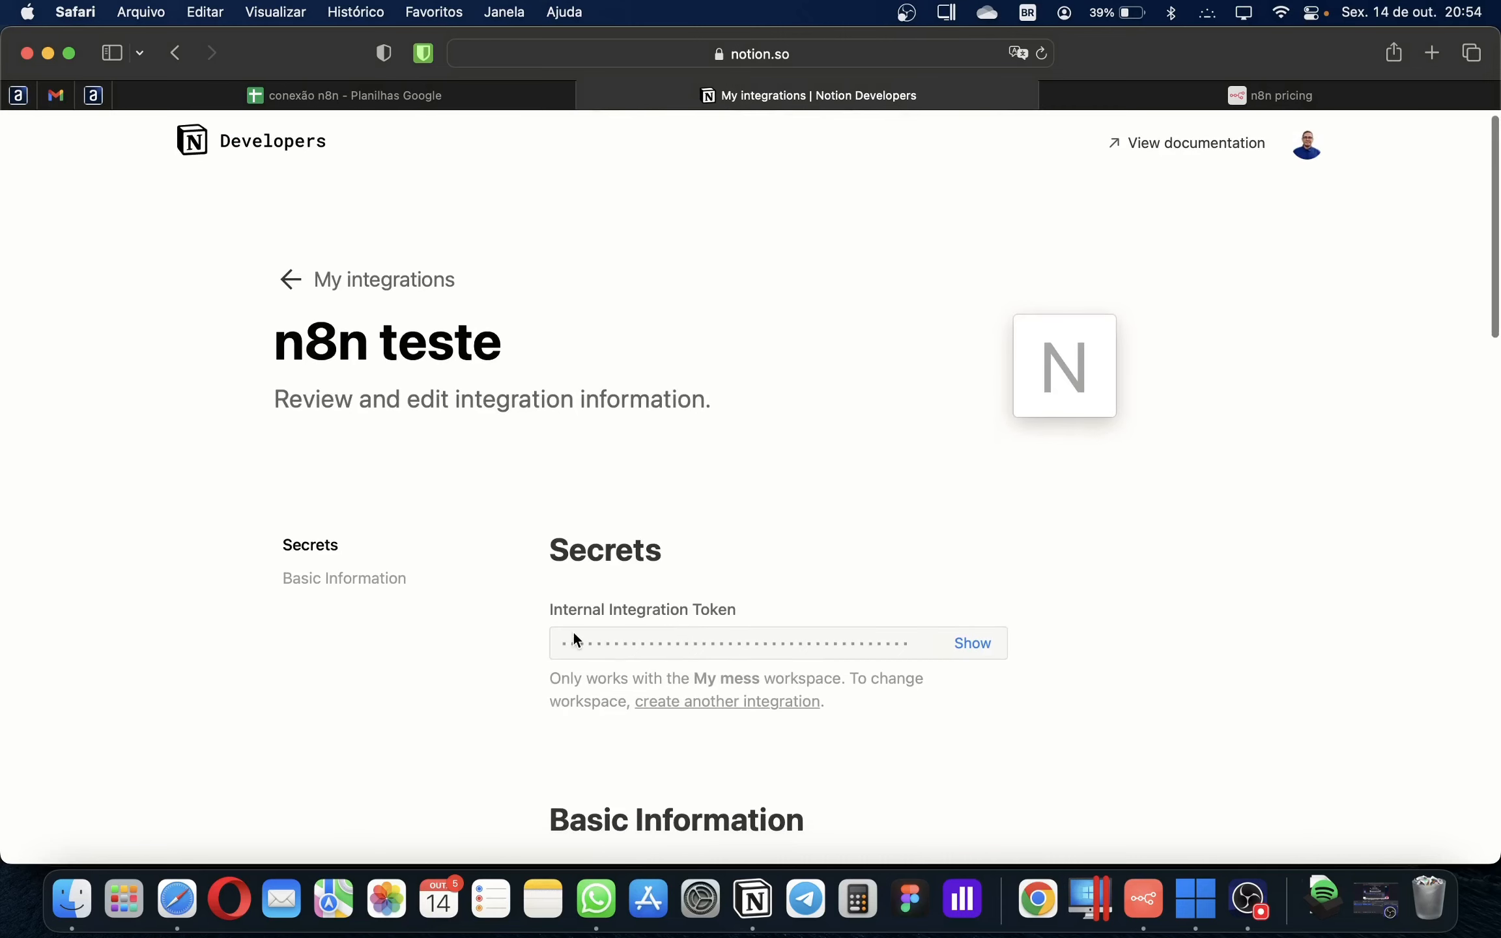
scroll(583, 632, "down", 1)
scroll(599, 621, "down", 3)
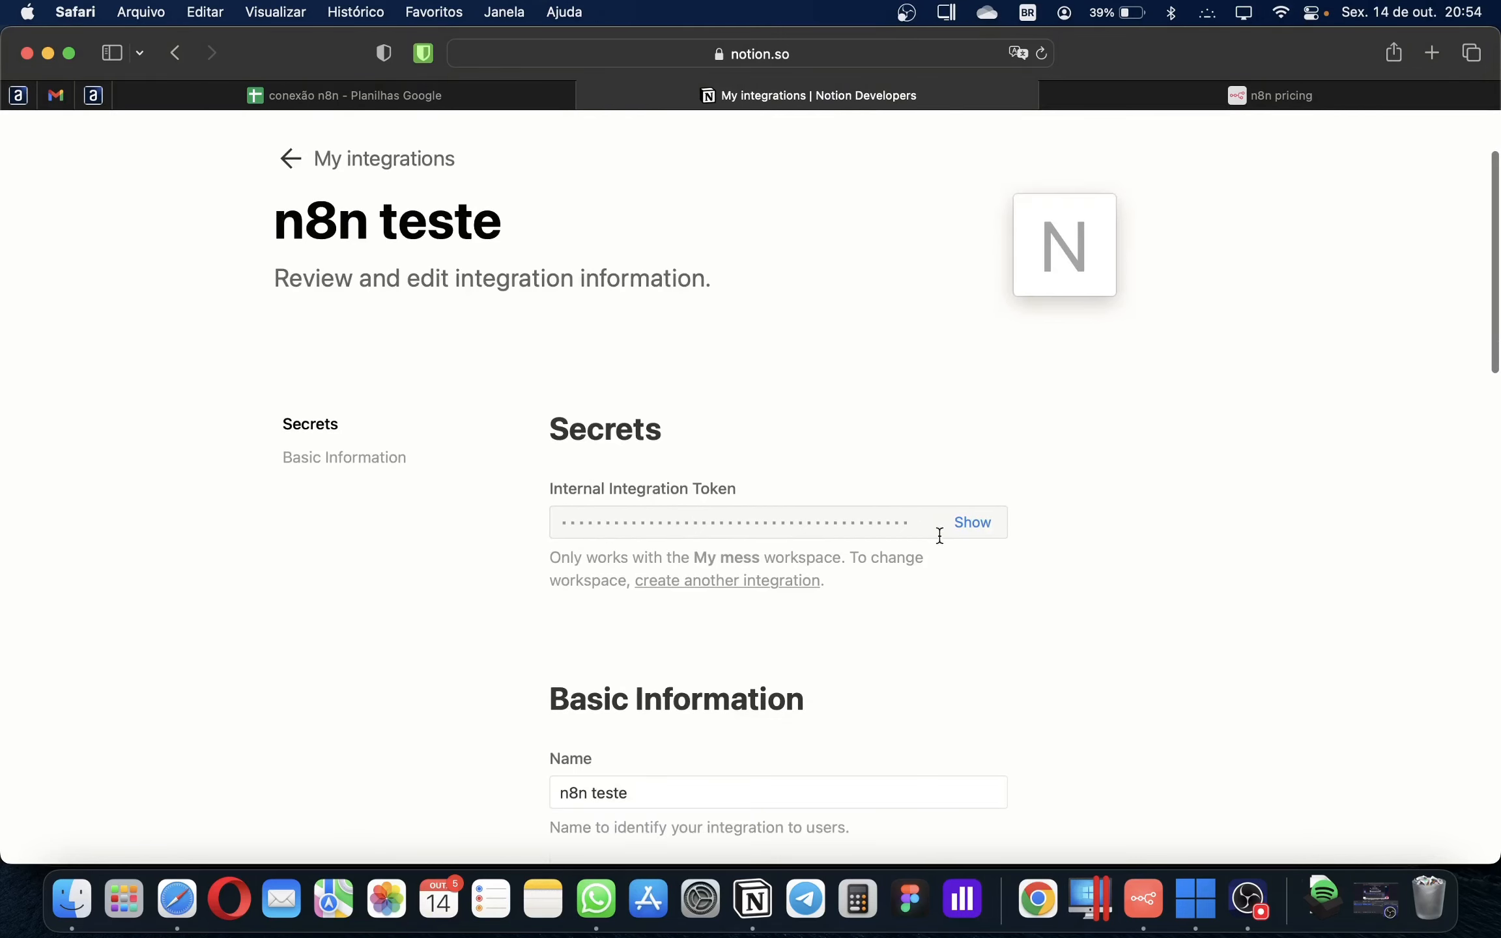
left_click(971, 522)
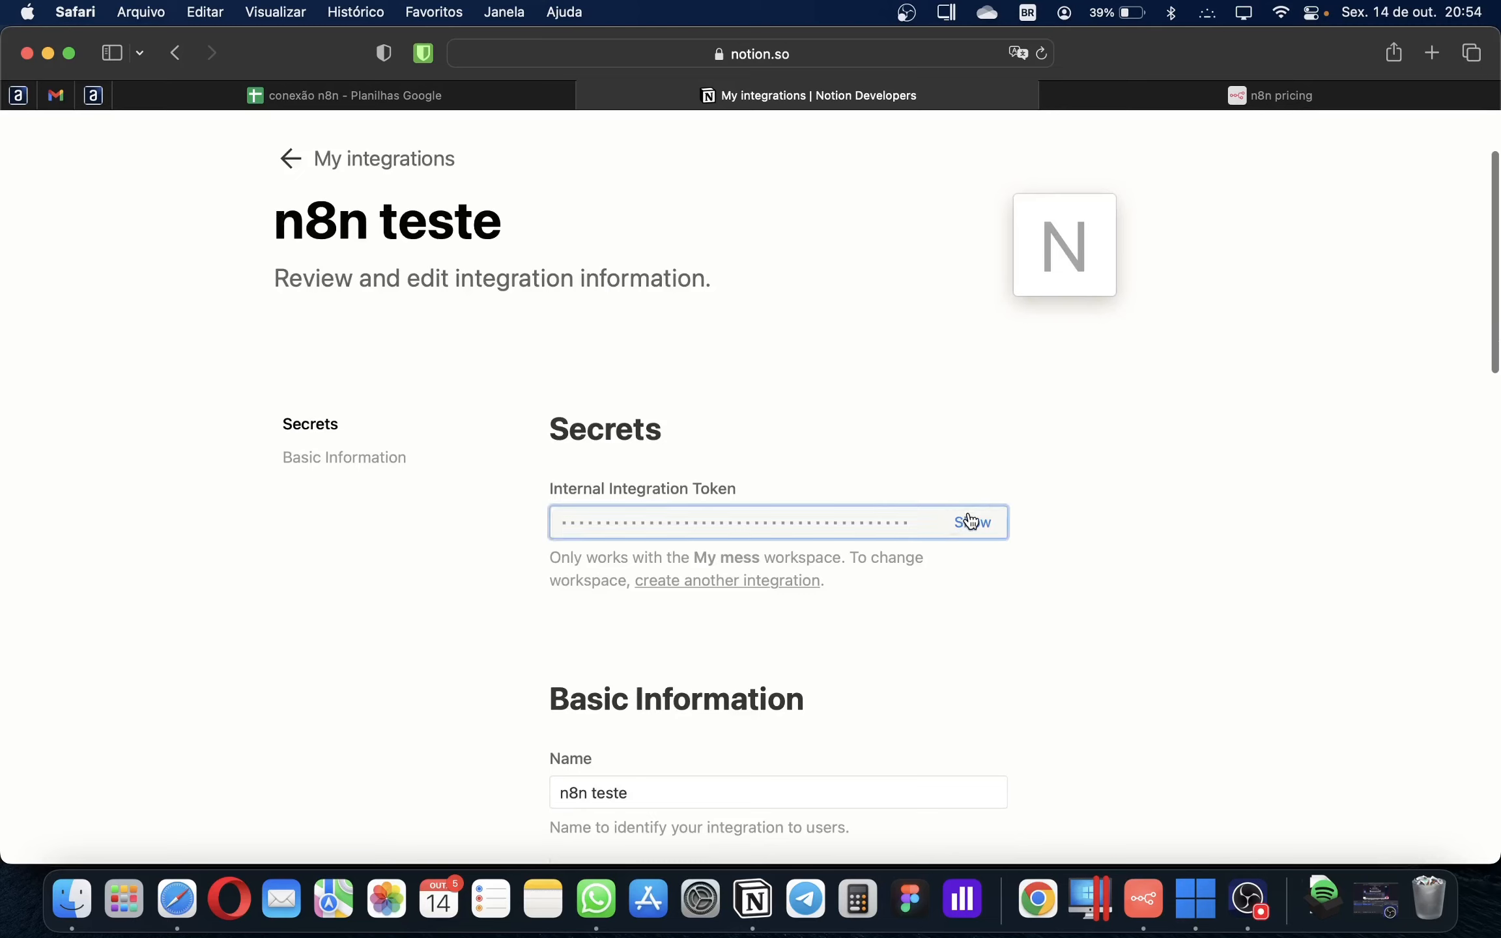
left_click(974, 524)
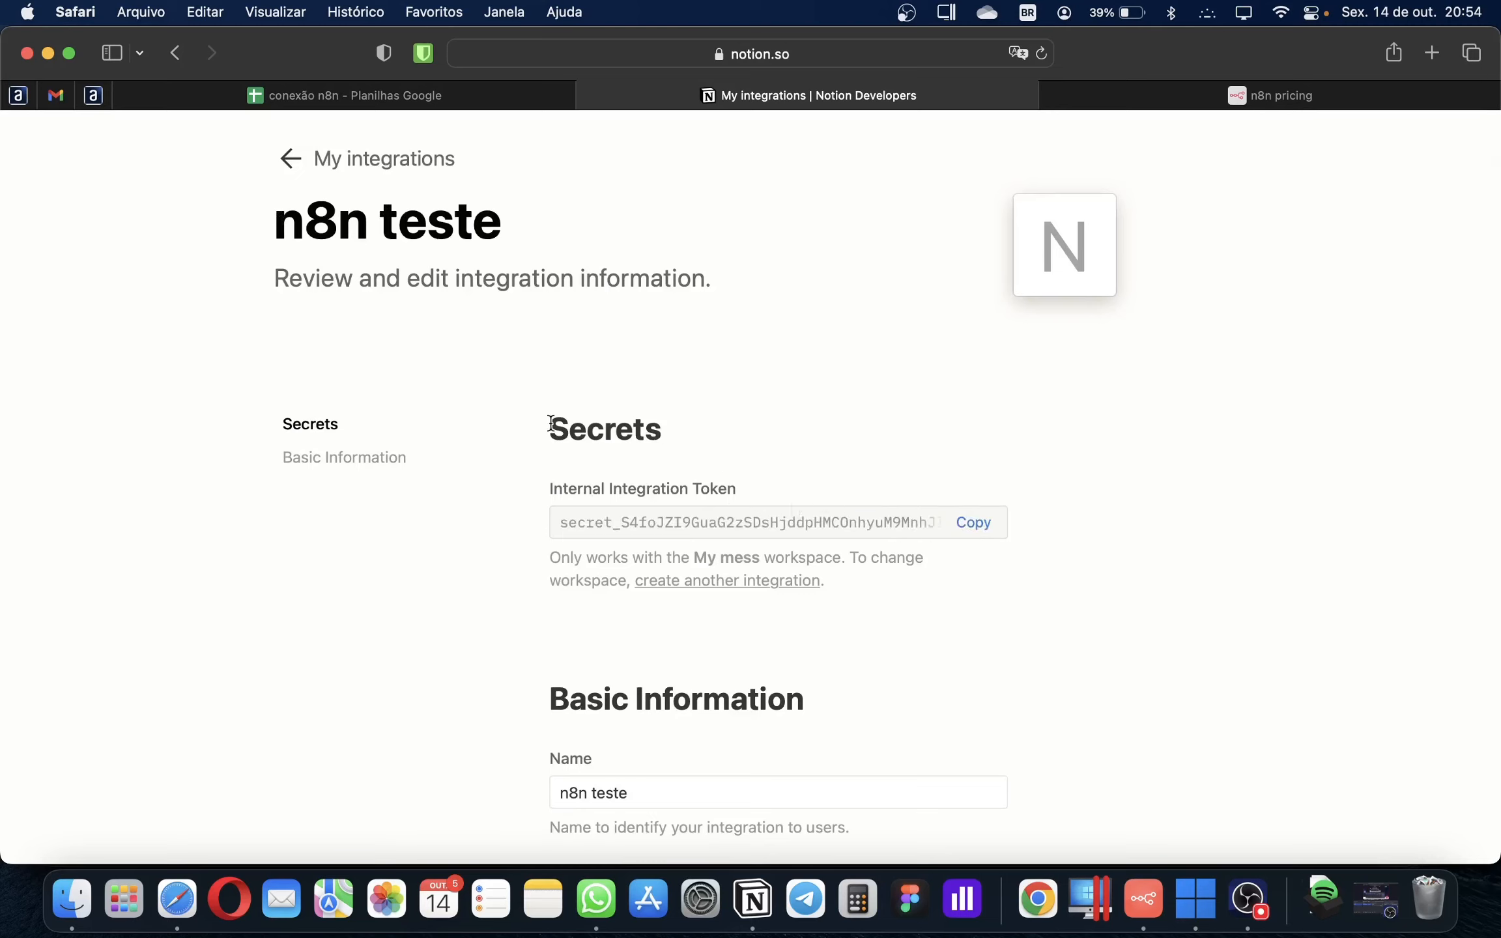
left_click_drag(566, 522, 815, 536)
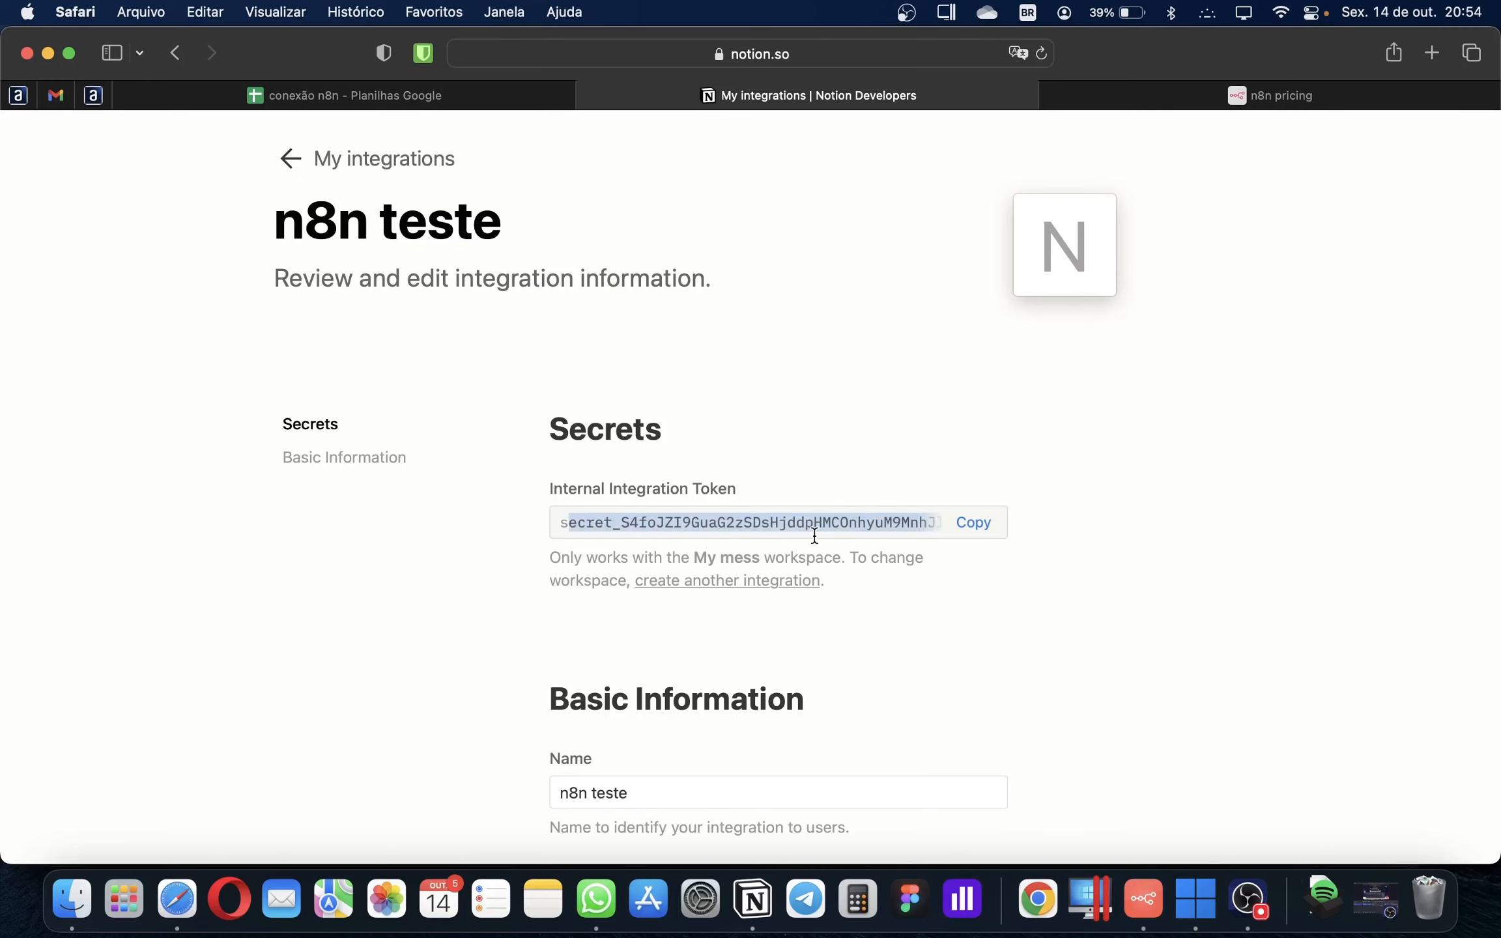
key("super+Tab")
left_click(522, 279)
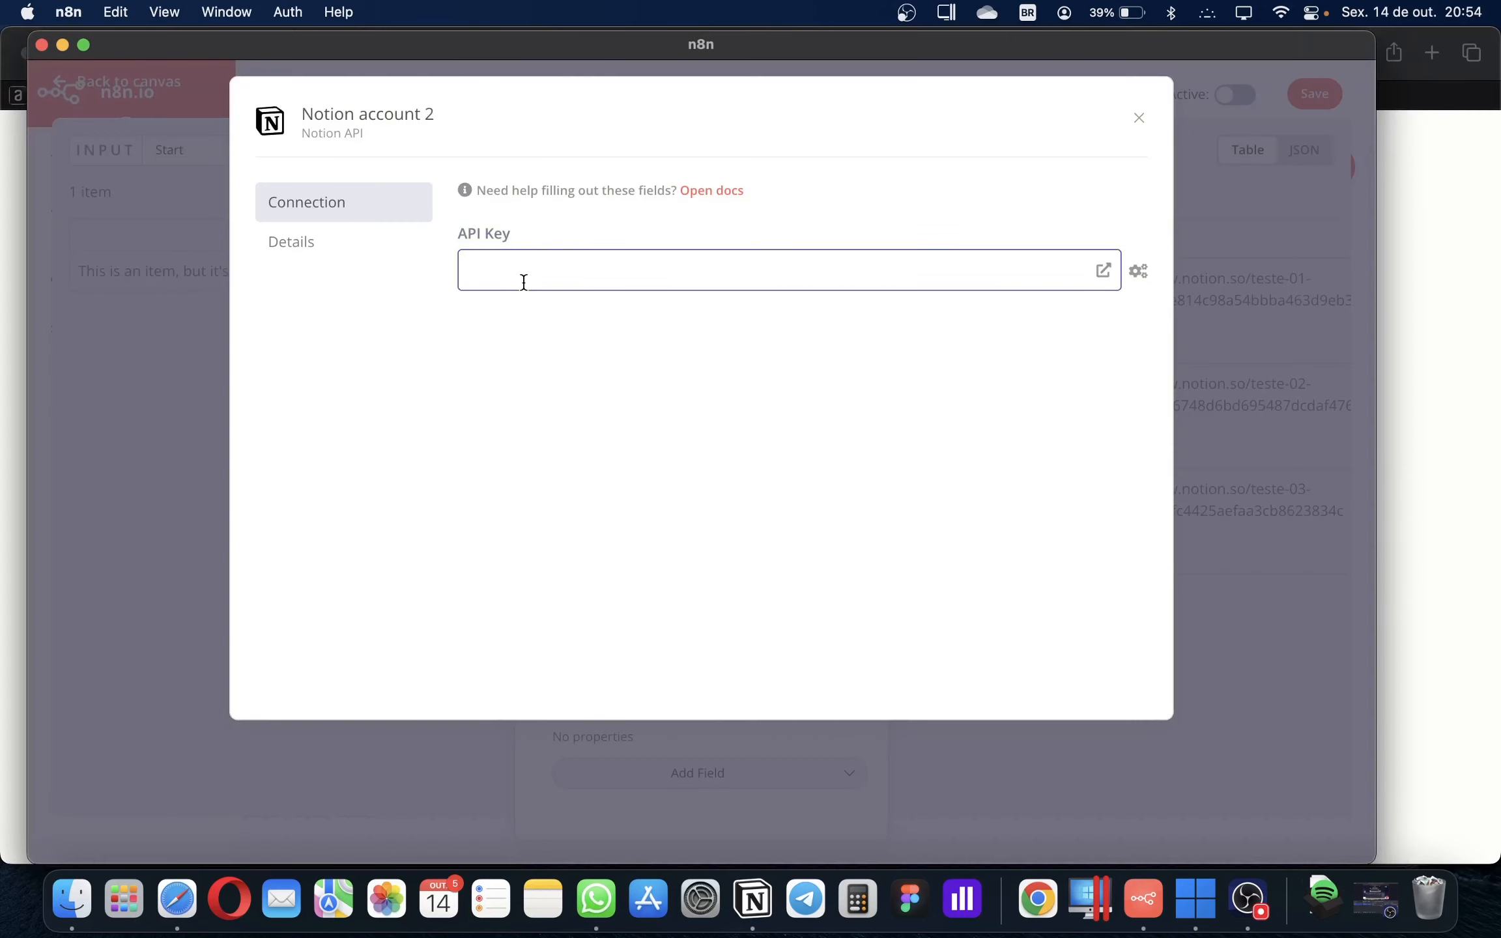
Clear the pasted integration token from the Notion credential's API Key field, then bring Notion forward
key("super+v")
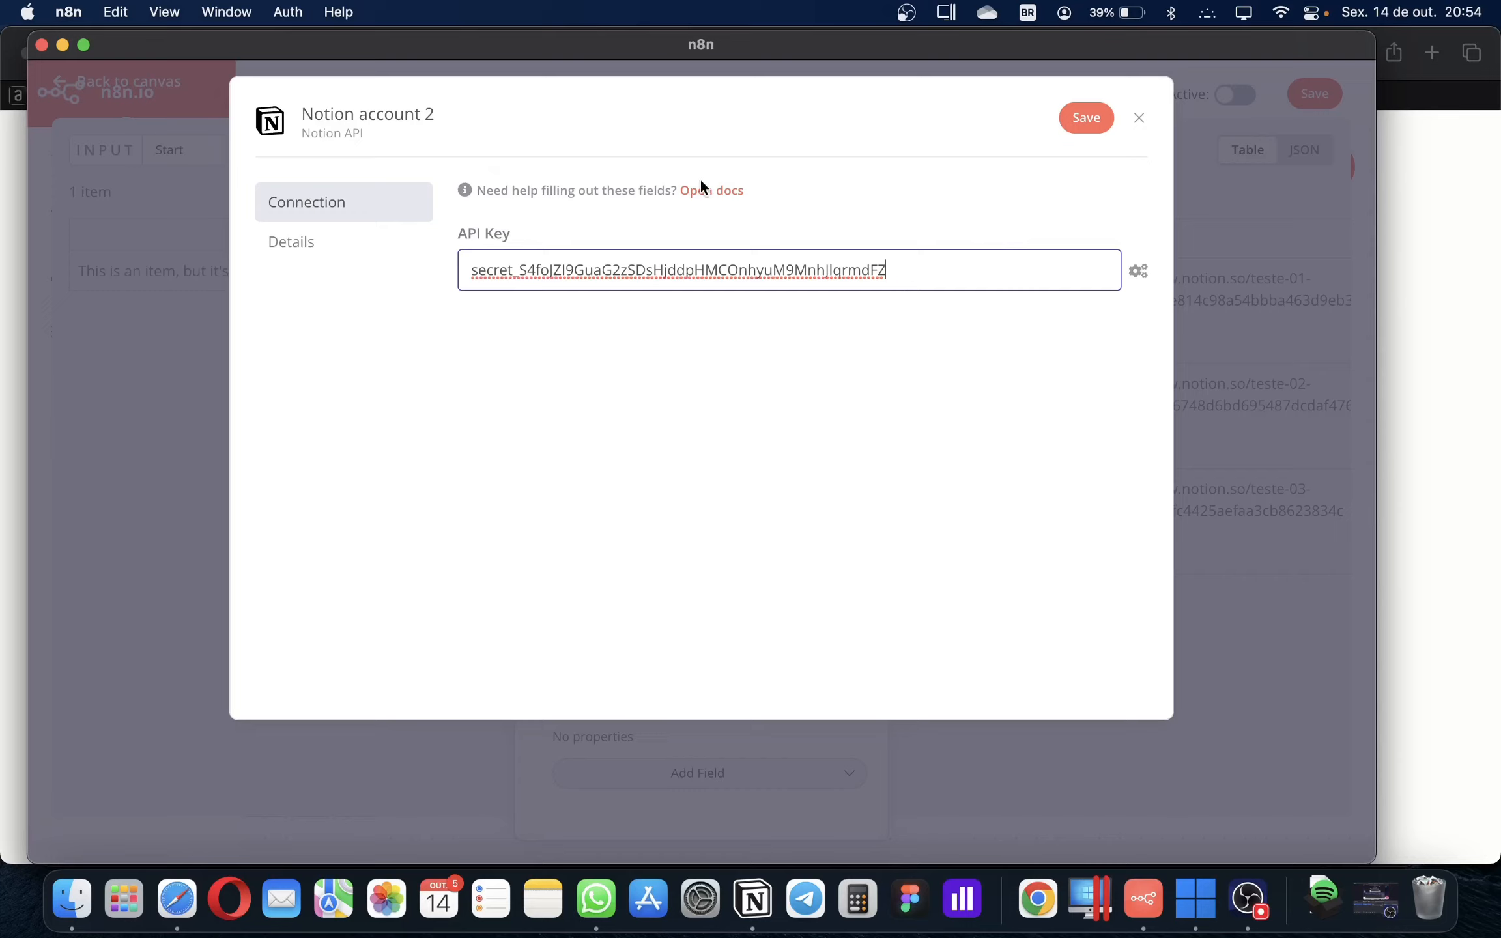
key("super+a")
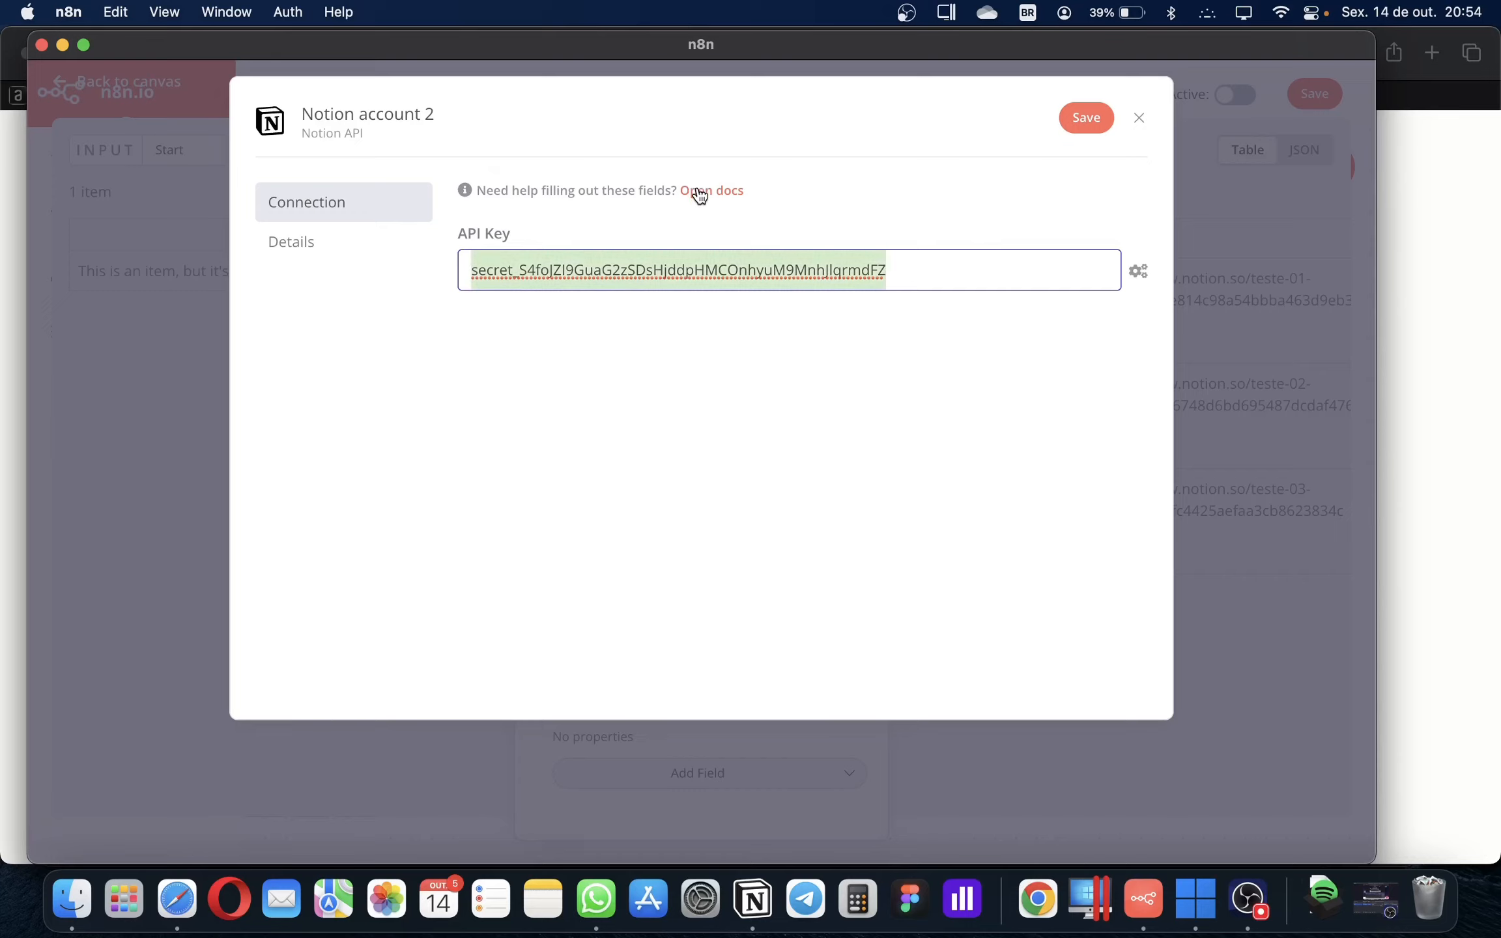
key("BackSpace")
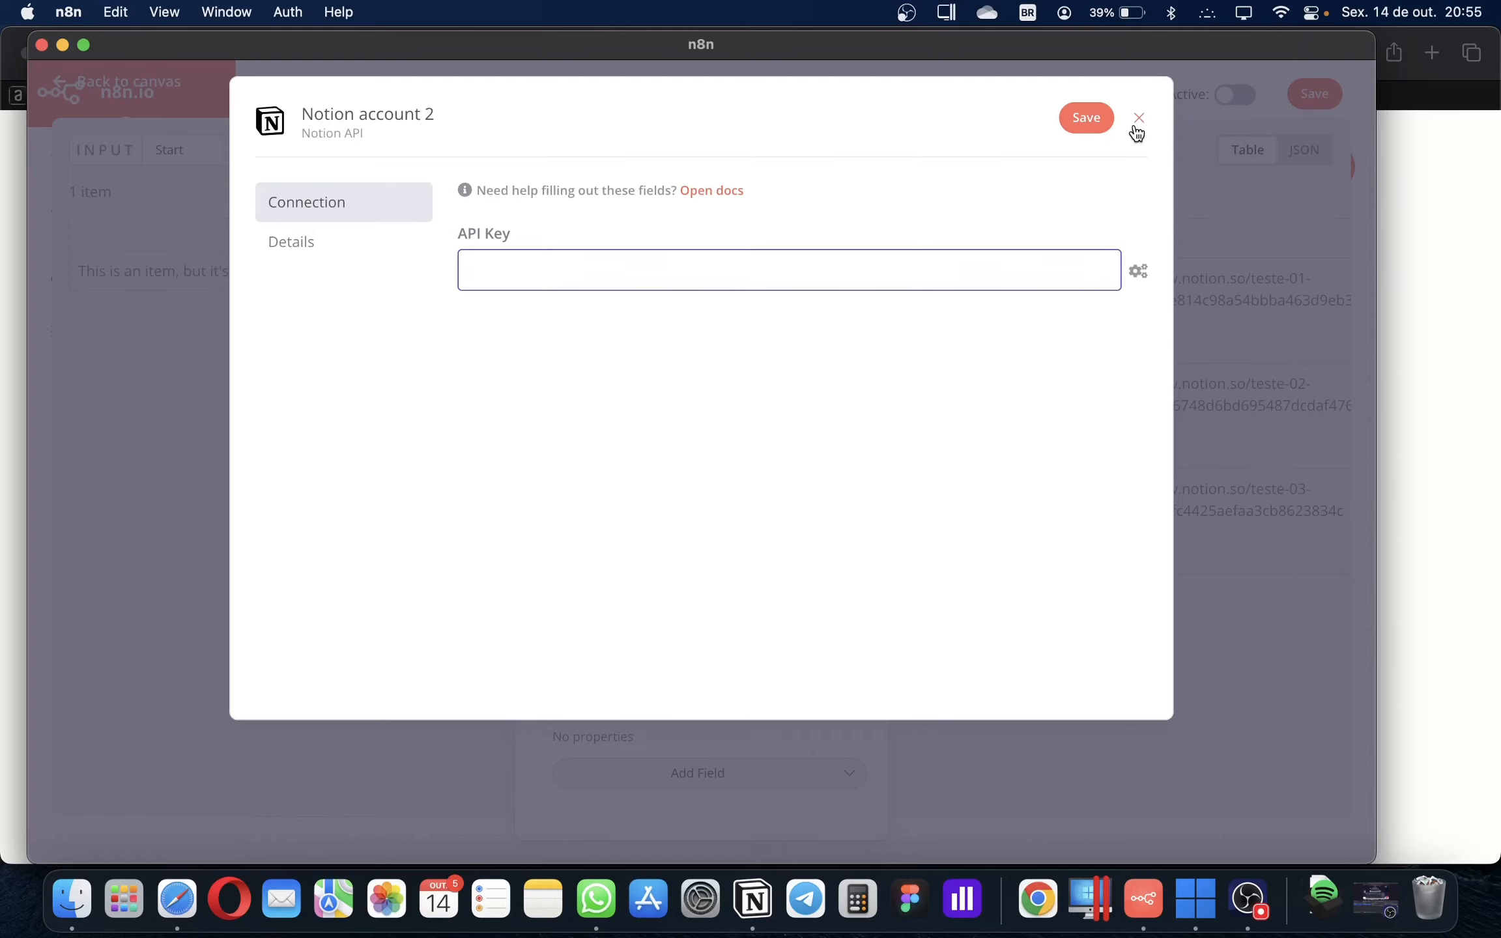
left_click(754, 903)
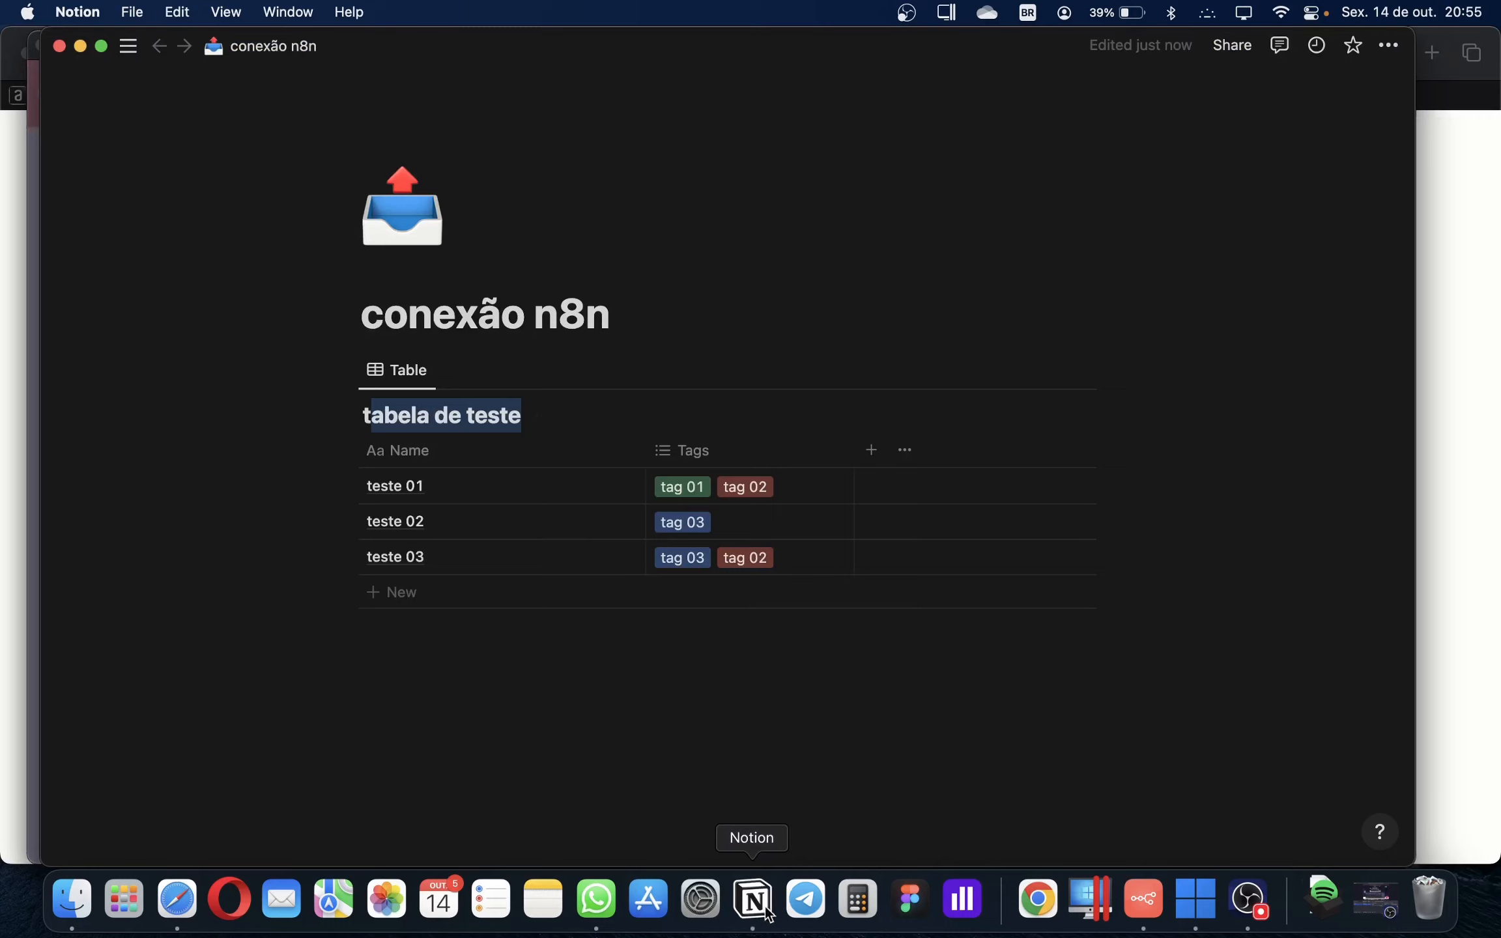
Confirm the conexão n8n page is connected to the teste integration, then return to Safari's integration page
left_click(1390, 51)
mouse_move(1239, 719)
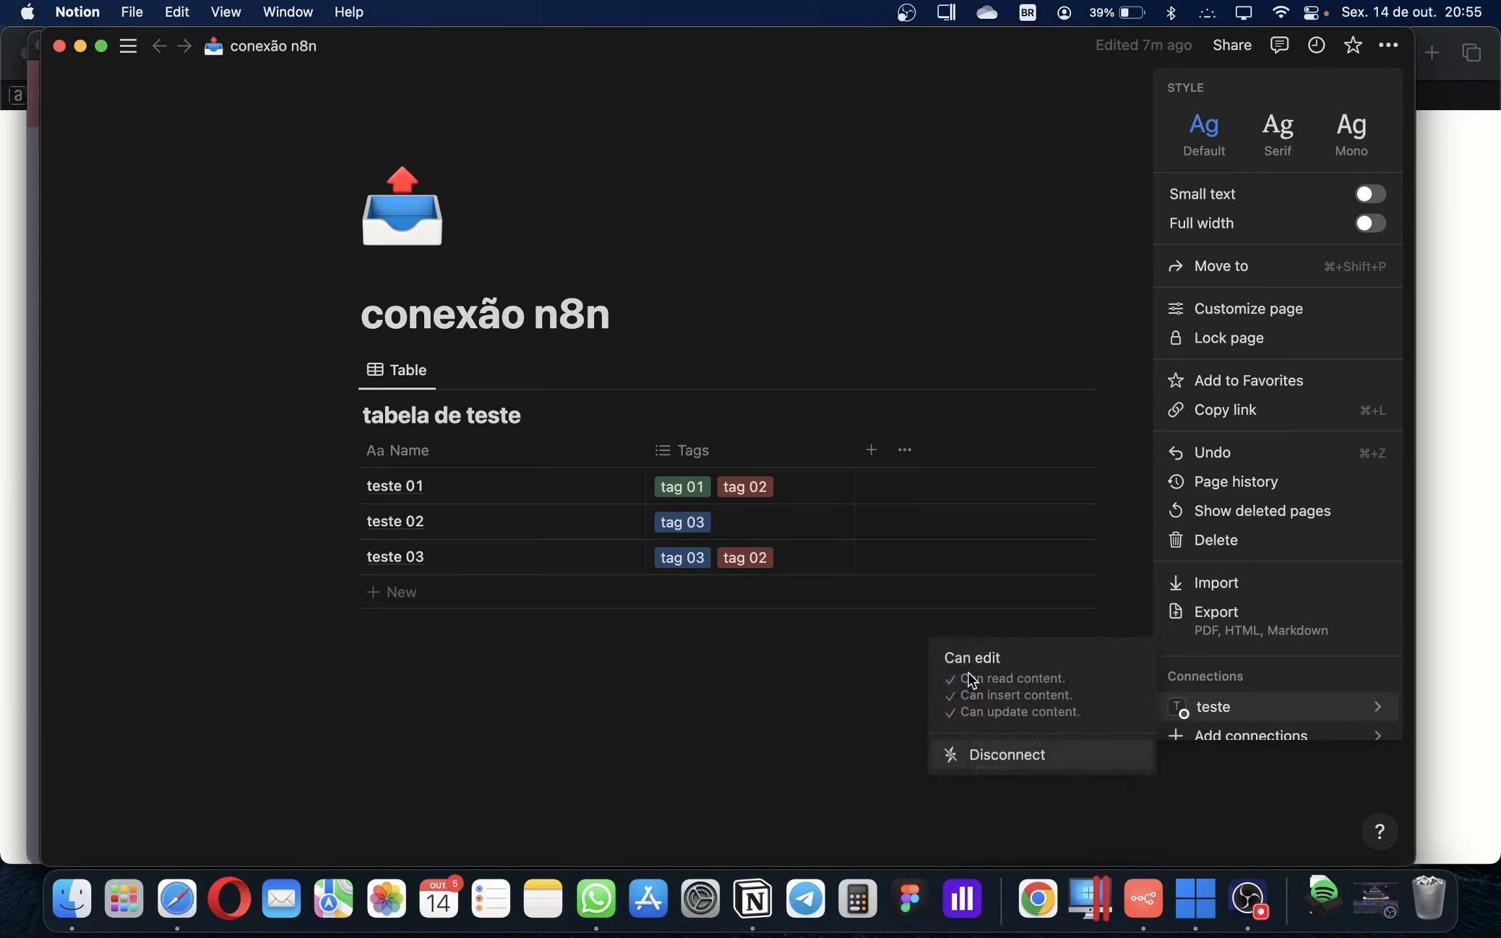
left_click(855, 700)
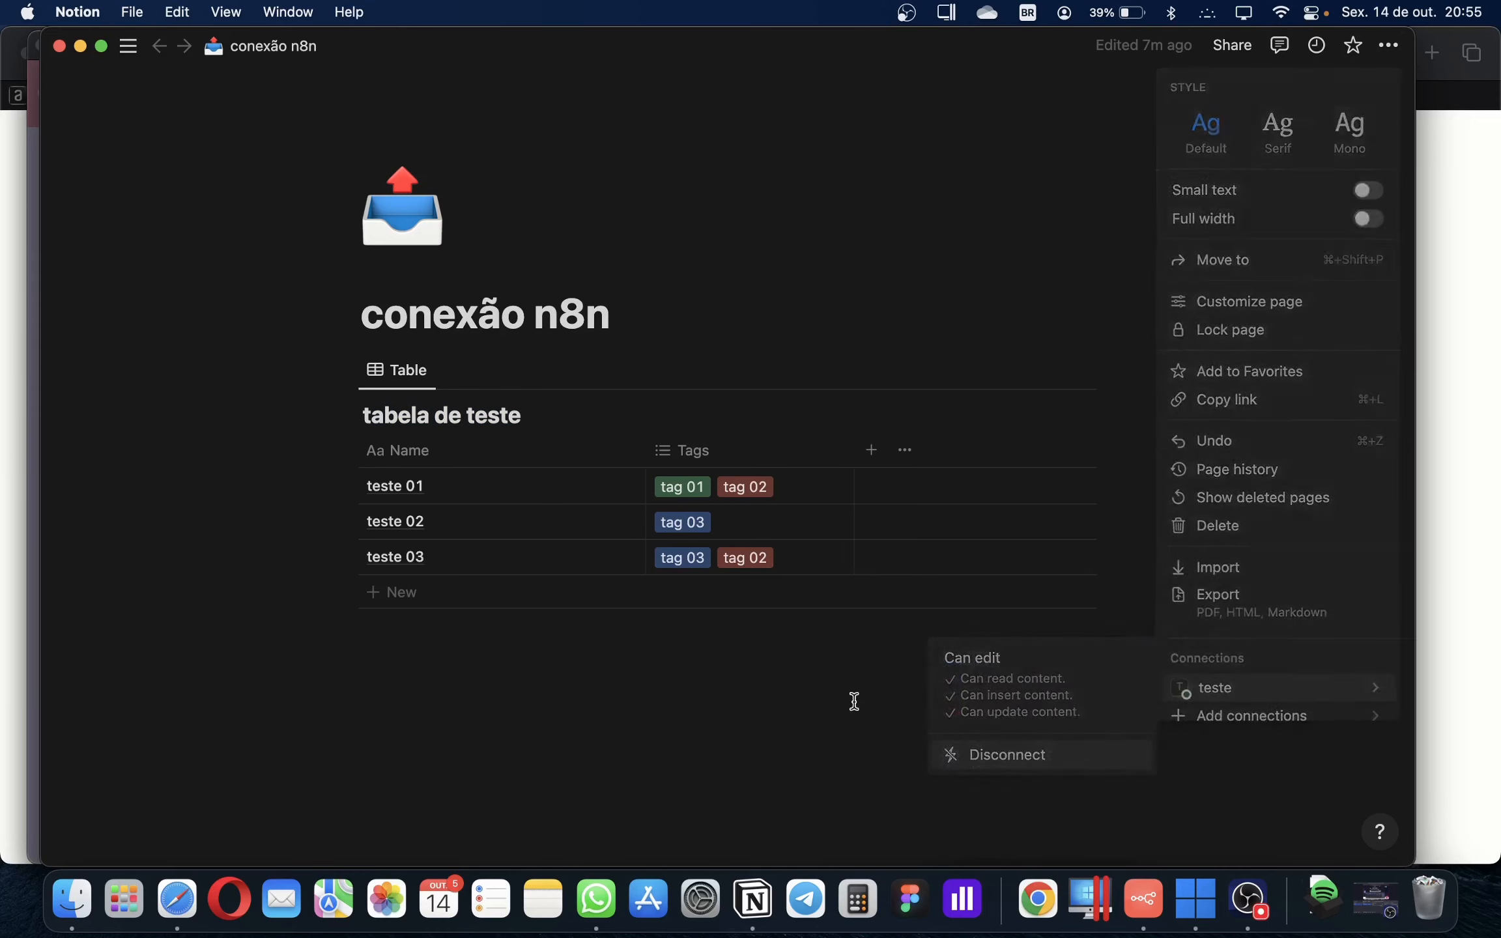
left_click(1450, 201)
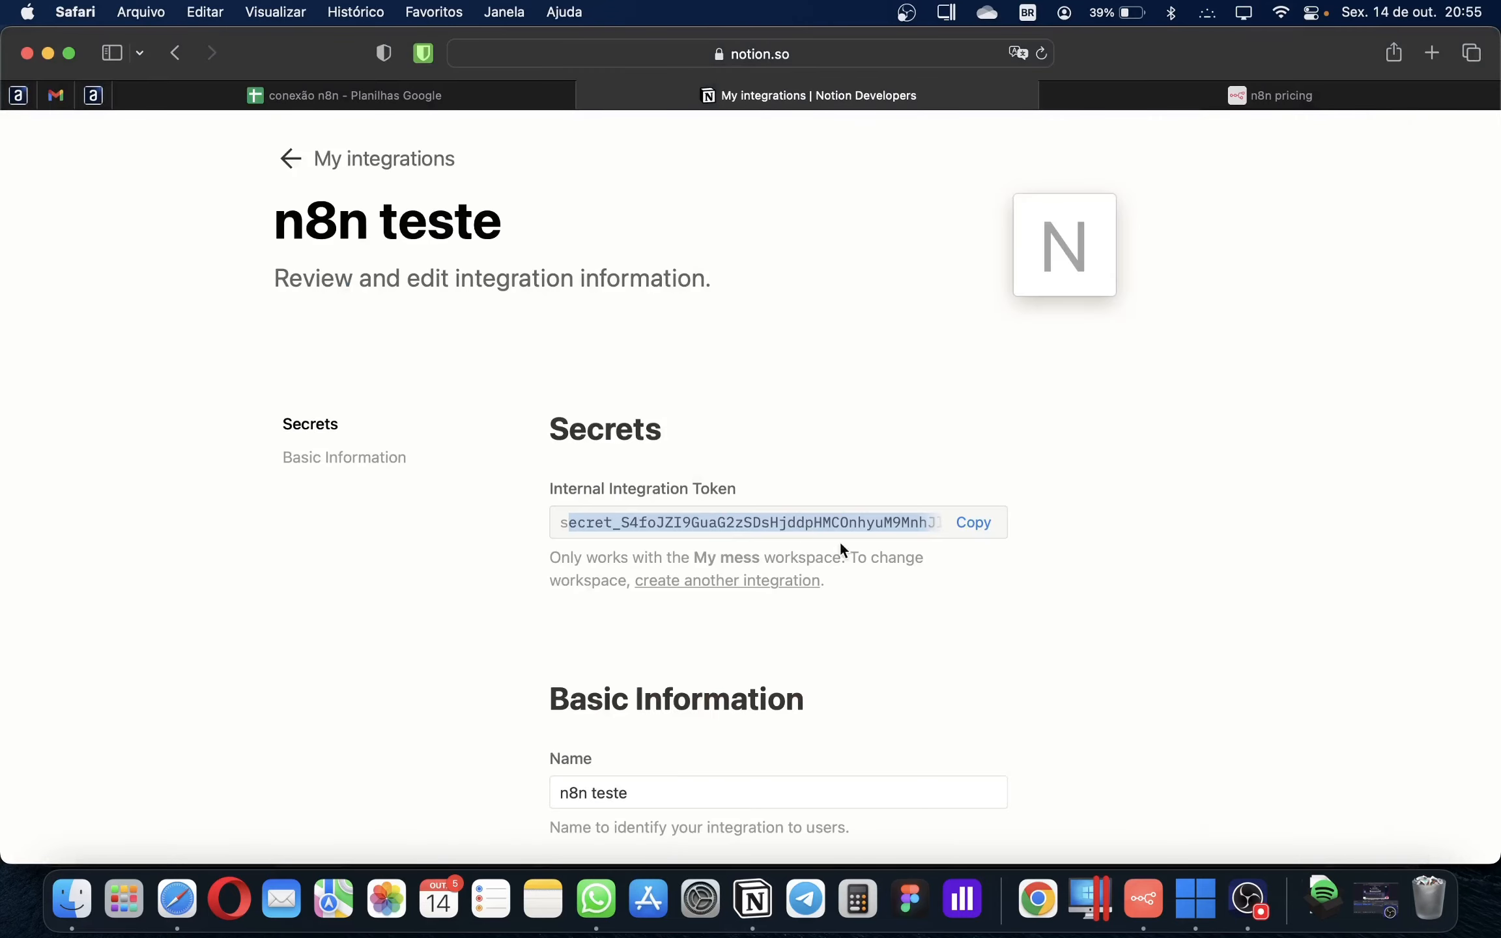
Discard the unsaved Notion account 2 credential, keep the existing Notion account, and return to the canvas
left_click(1143, 899)
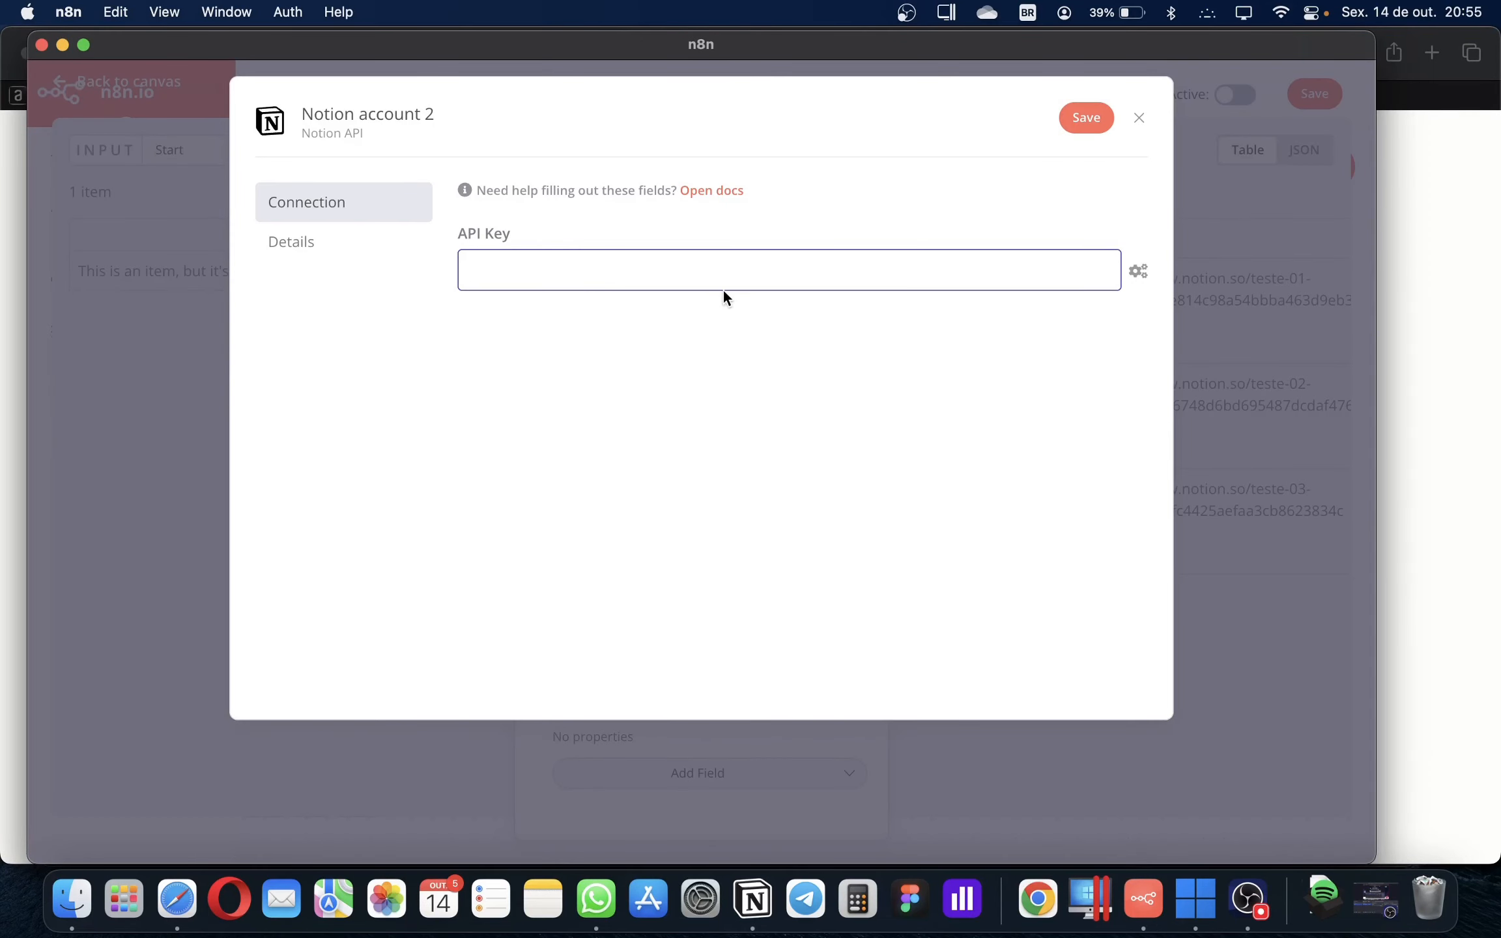
left_click(1141, 118)
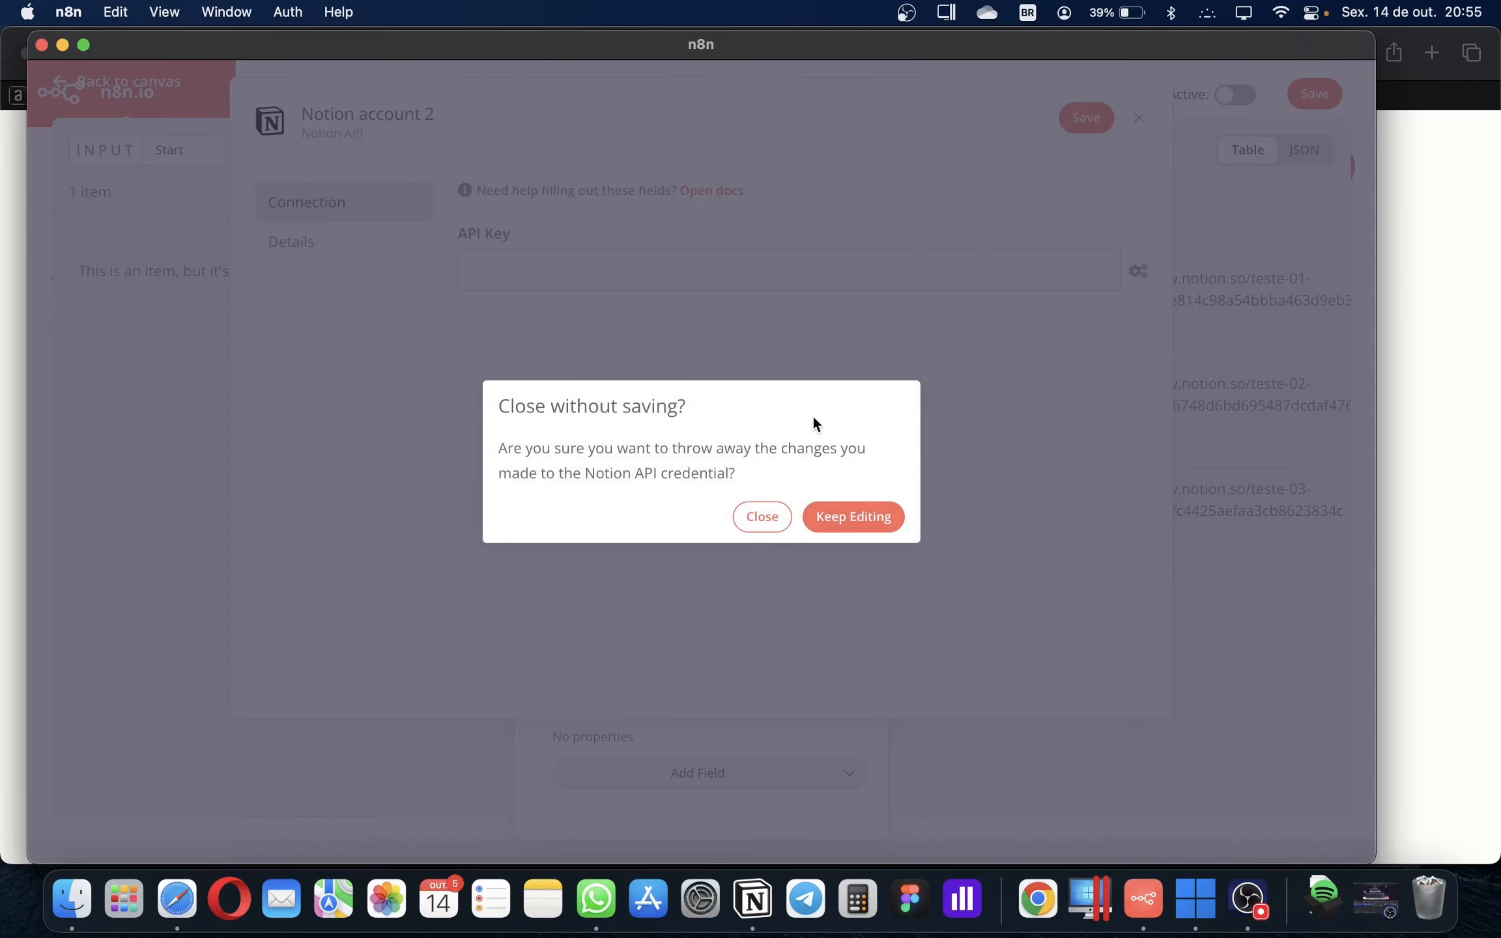
left_click(760, 521)
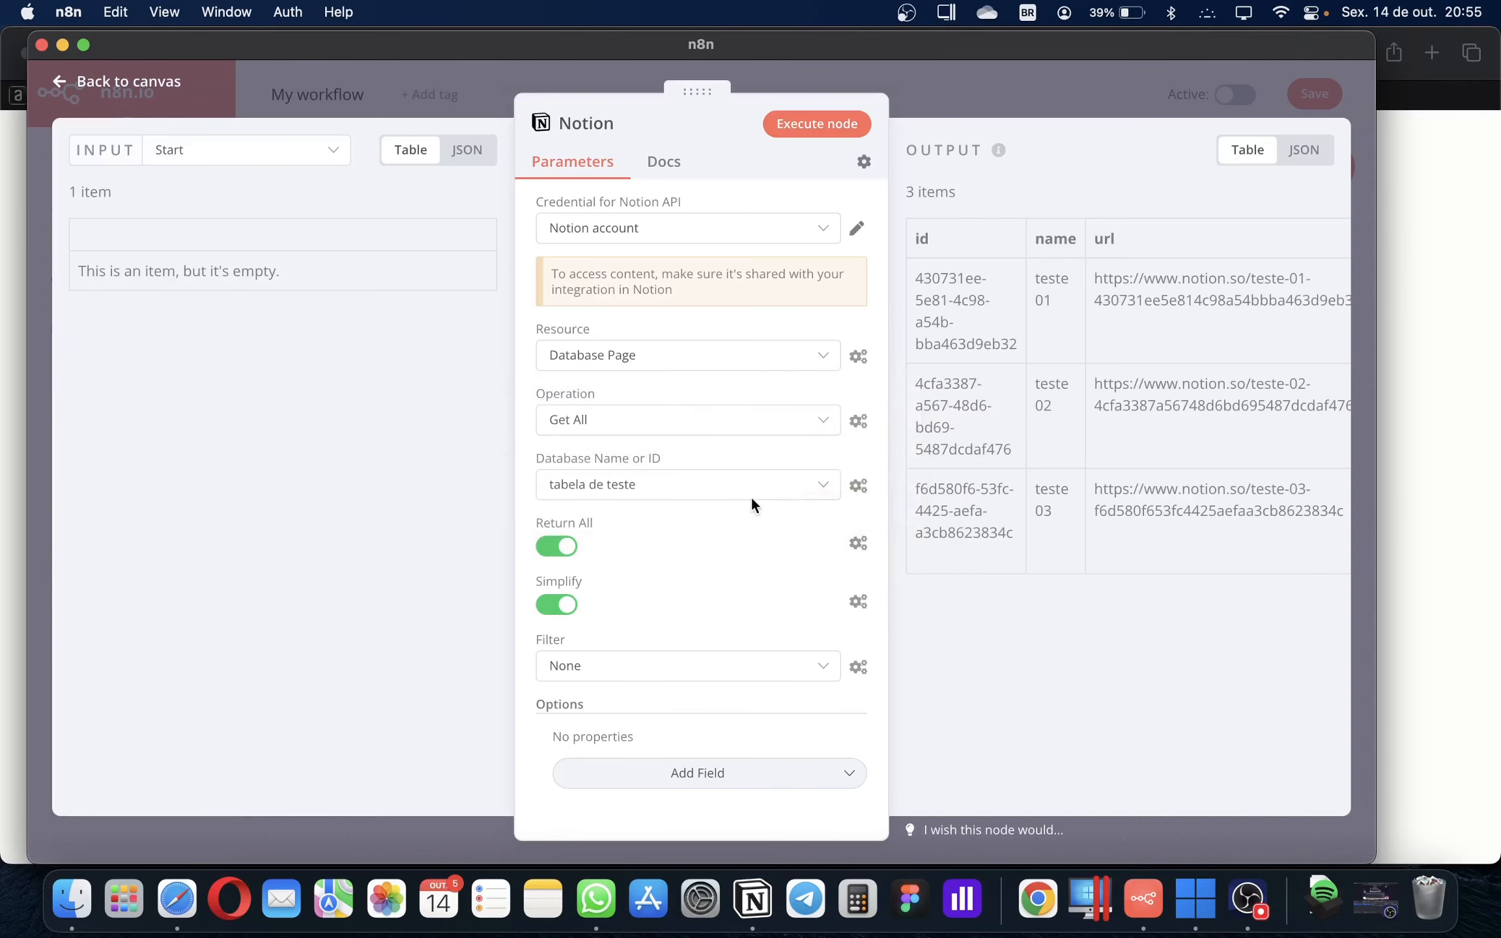
left_click(669, 232)
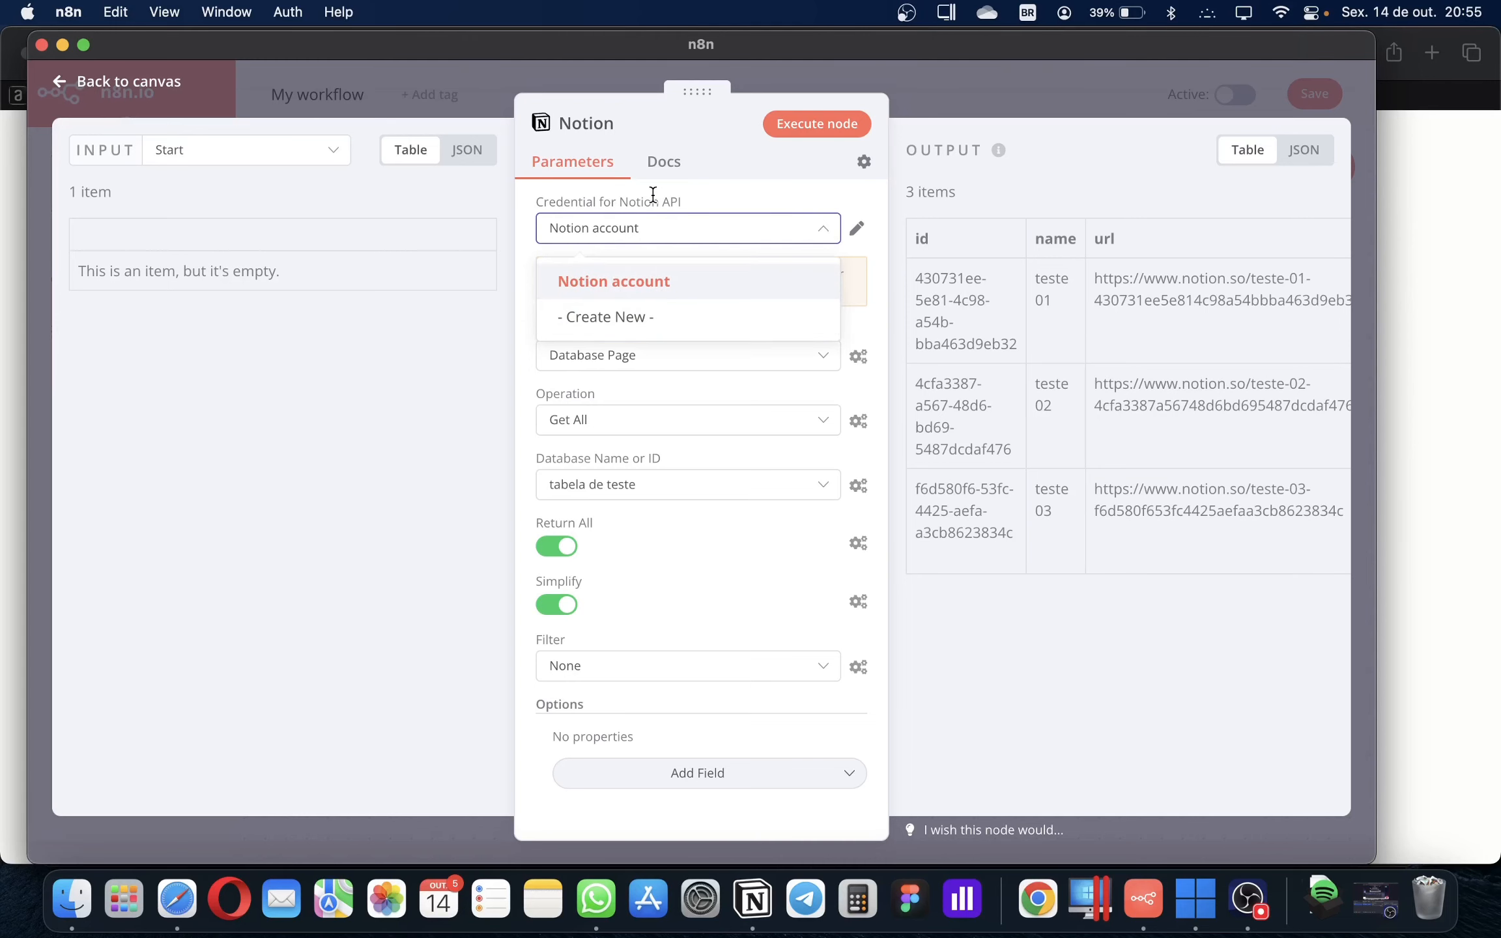
left_click(157, 89)
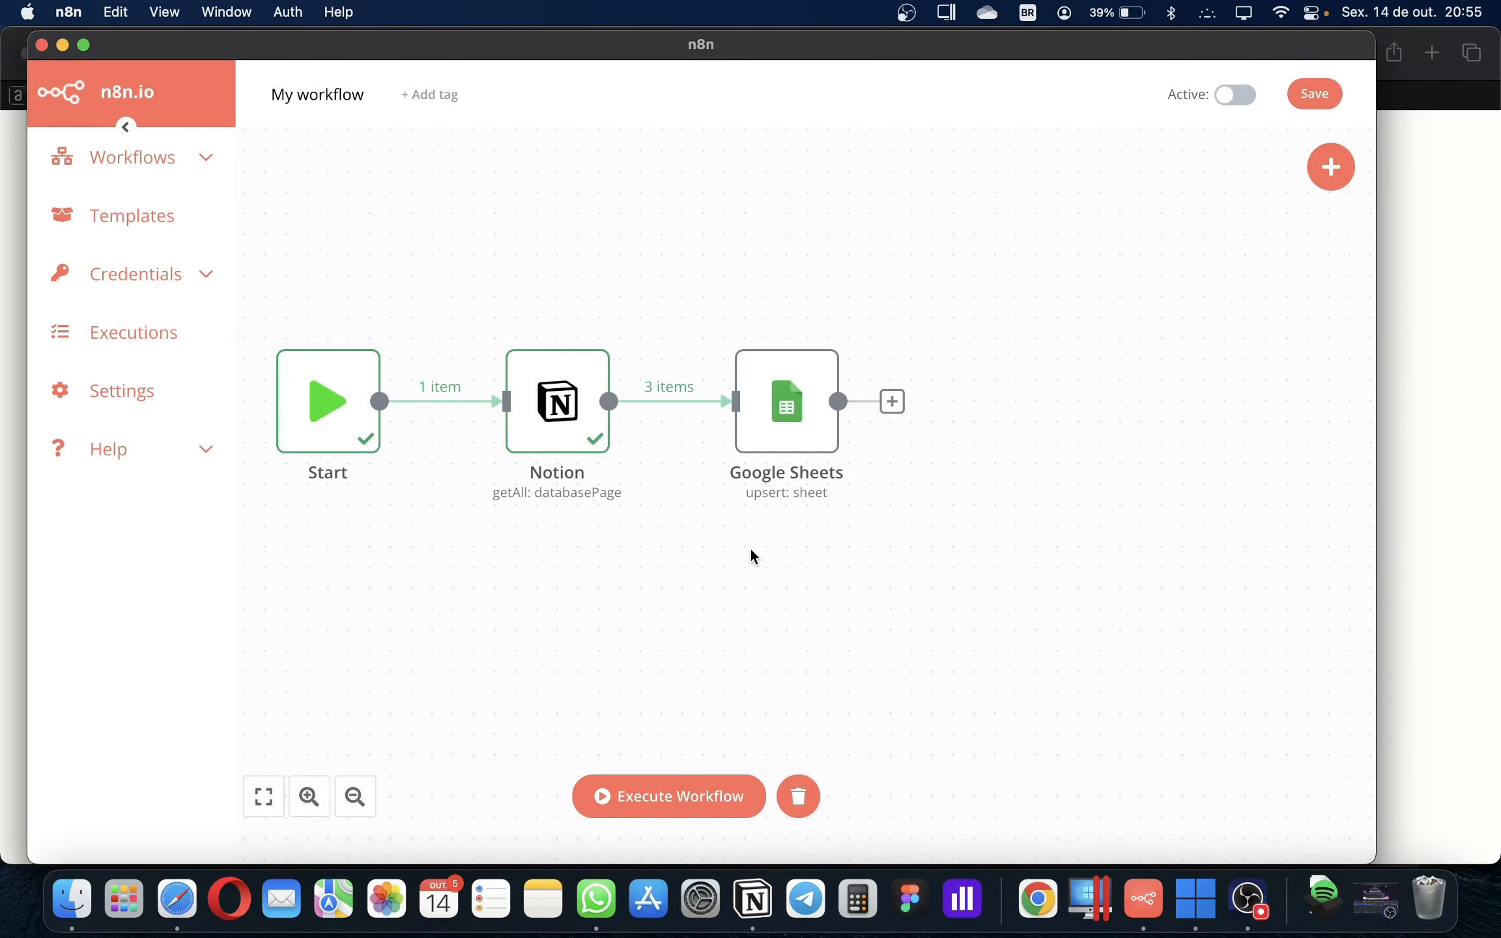
Open the Google Sheets node and keep OAuth2 authentication with the Google Sheets account credential
left_click(771, 431)
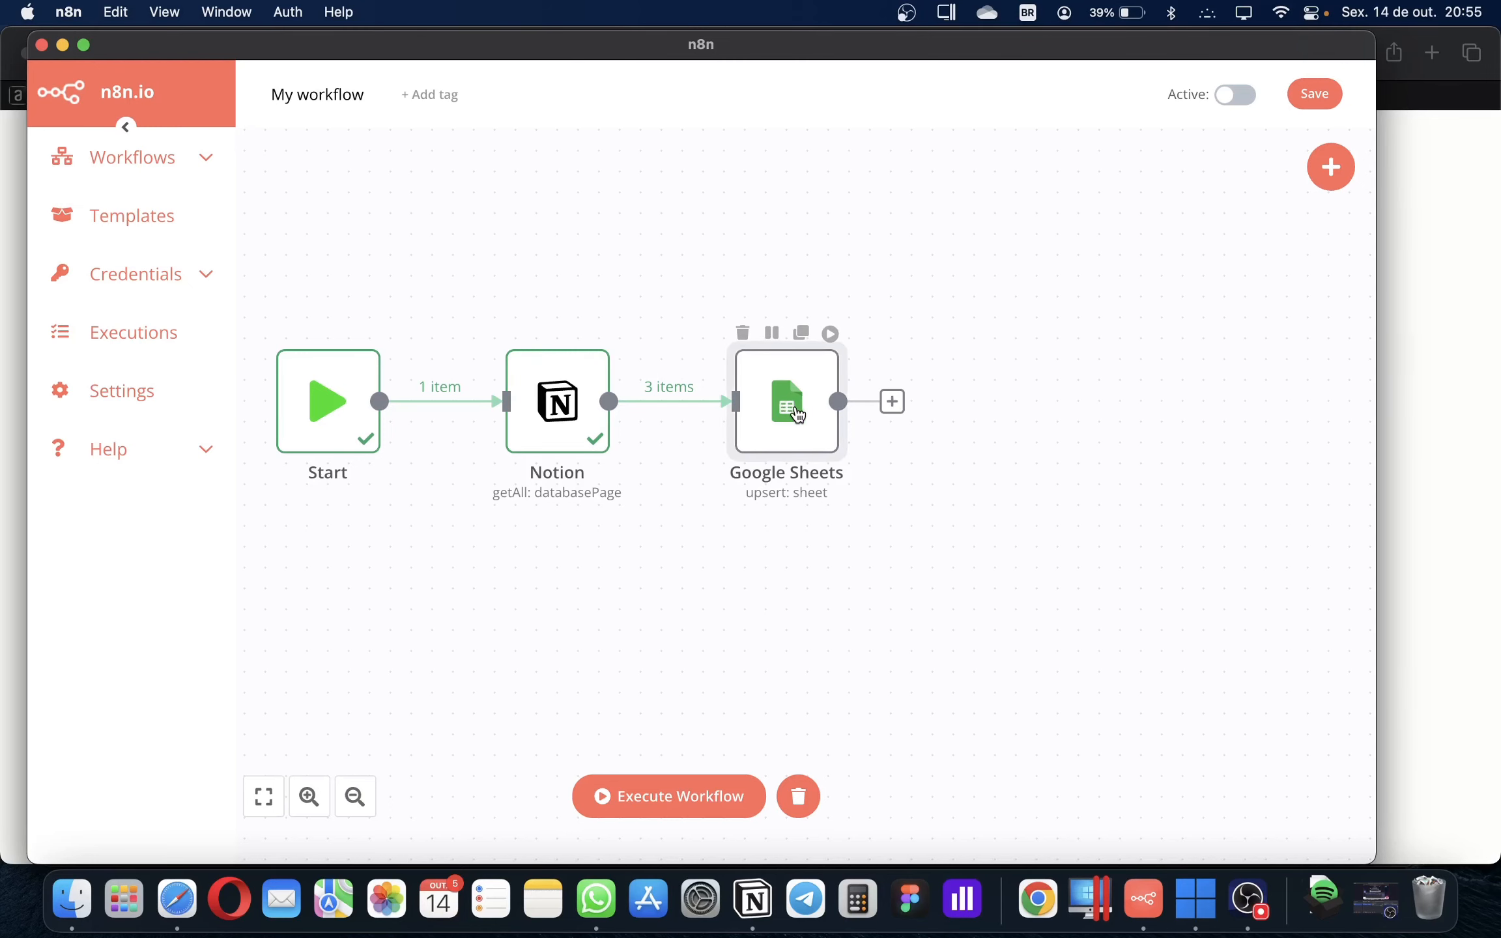
double_click(797, 411)
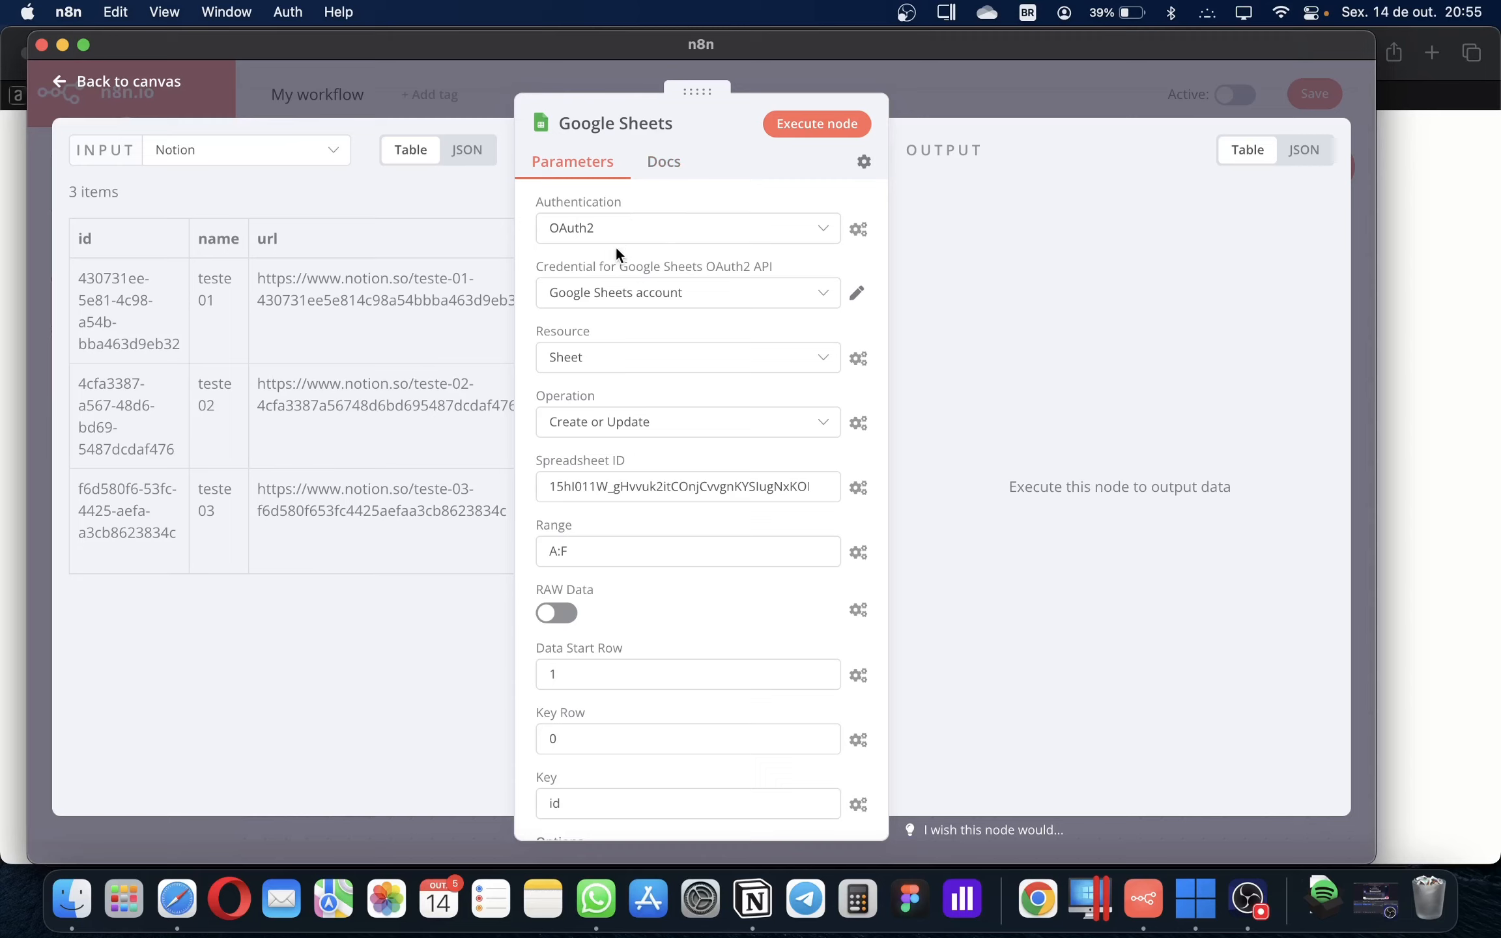
left_click(566, 229)
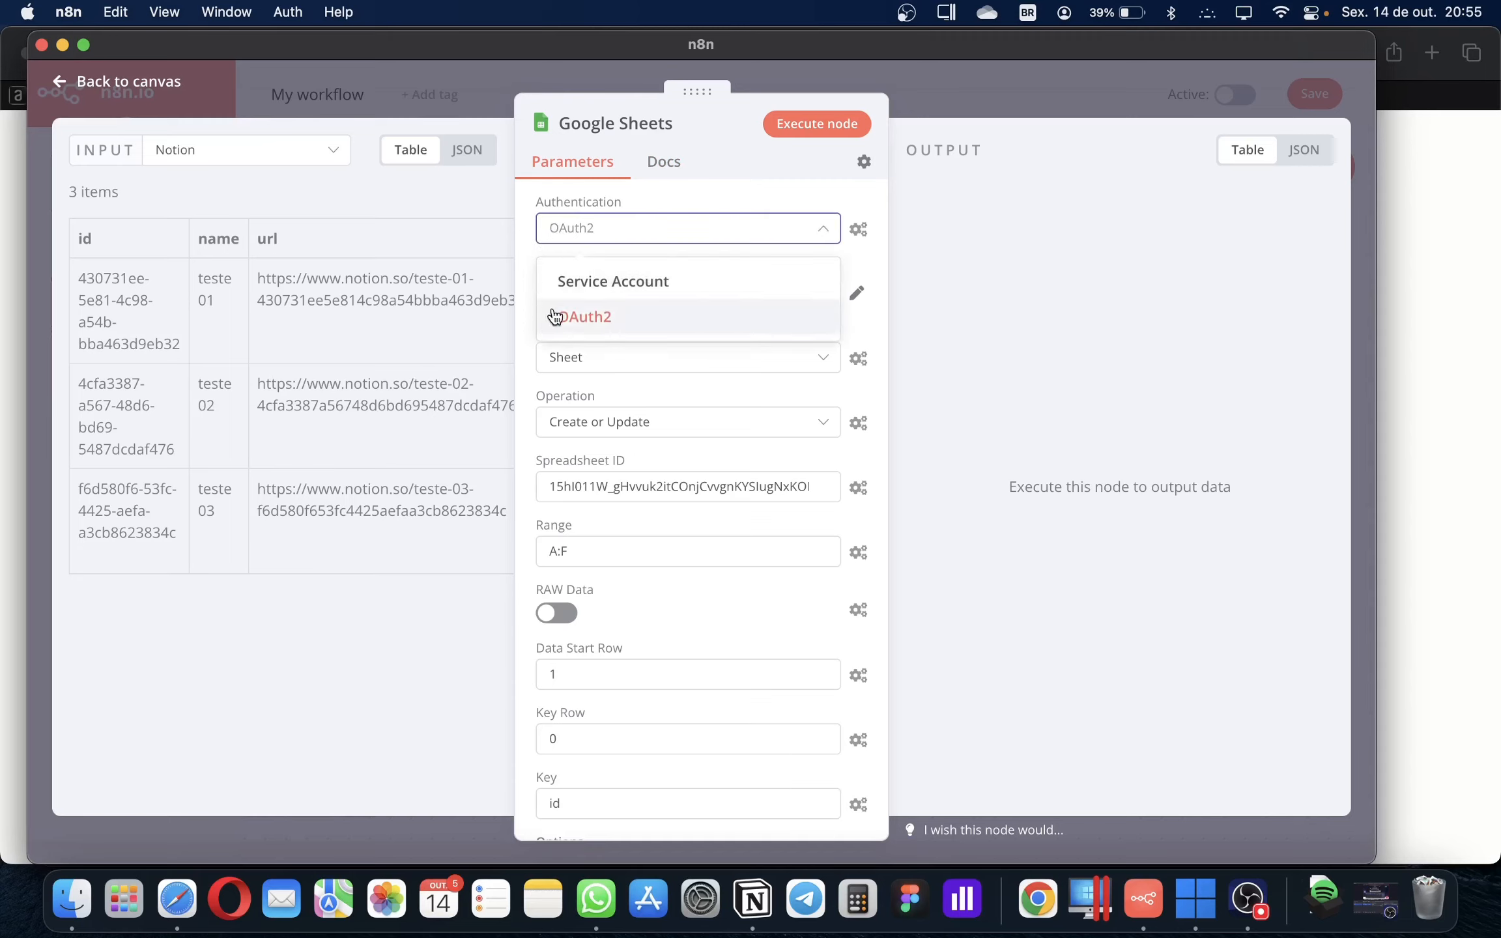
left_click(590, 325)
left_click(629, 300)
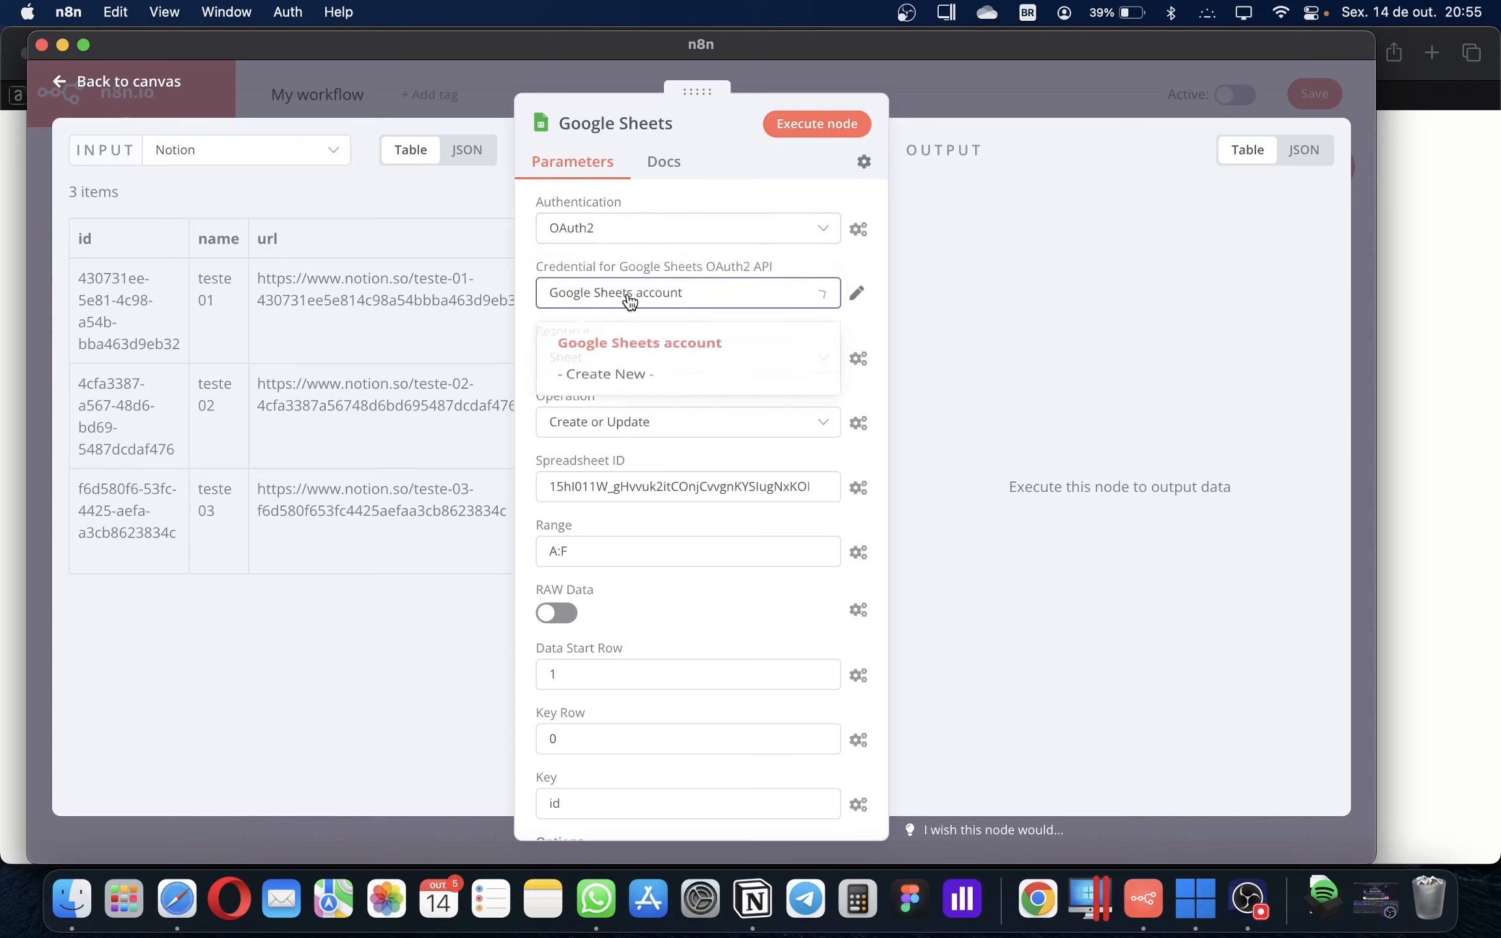
left_click(579, 313)
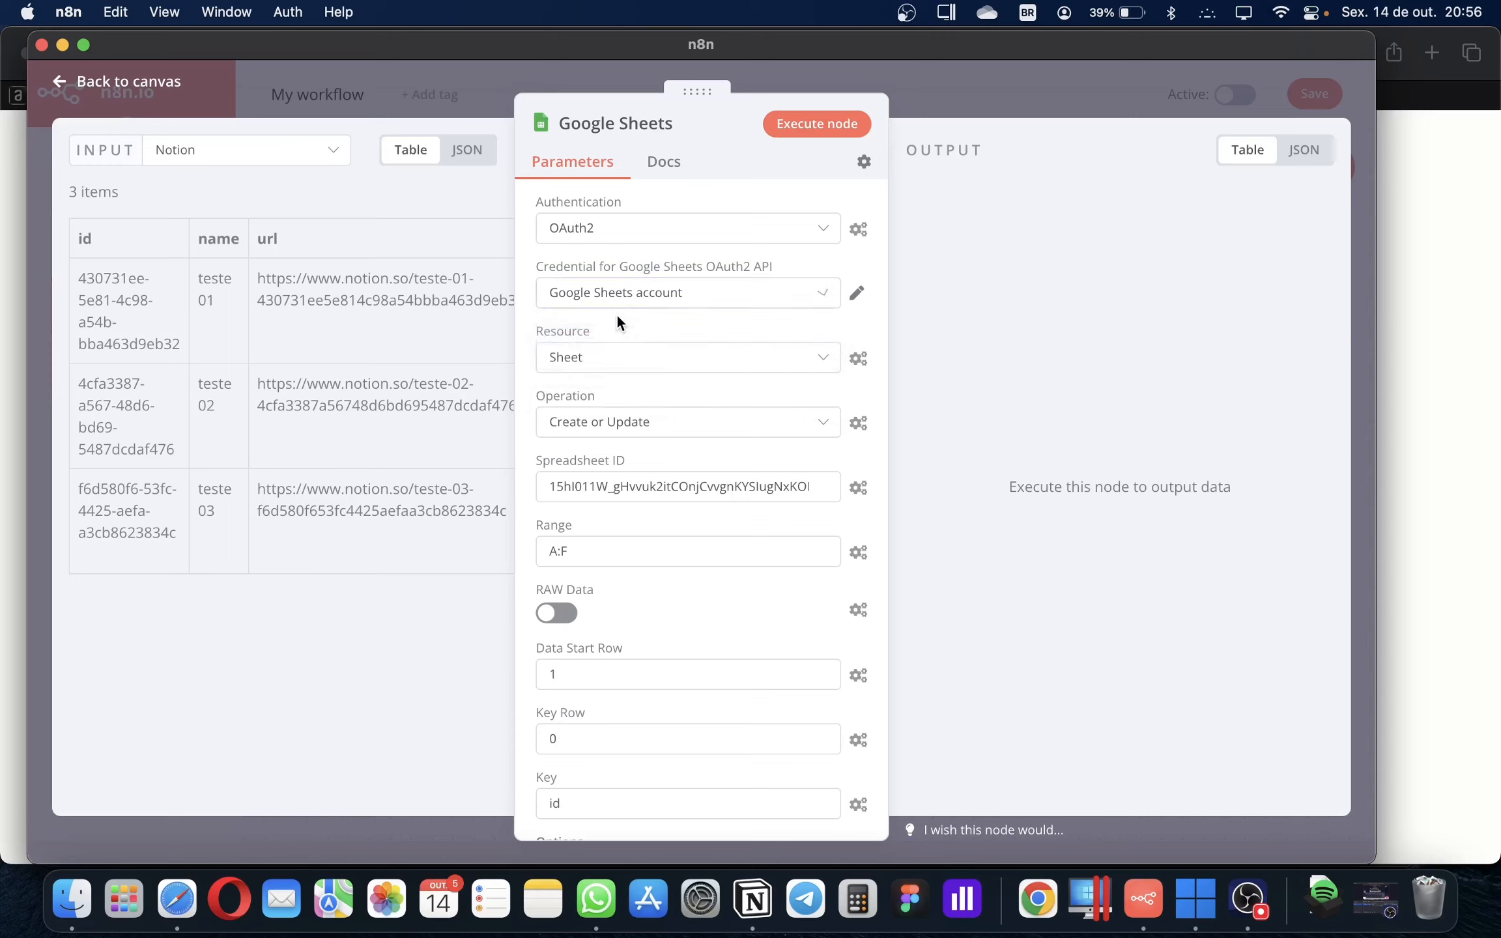
Keep the Sheet resource and Create or Update operation, then select the Spreadsheet ID text
left_click(612, 373)
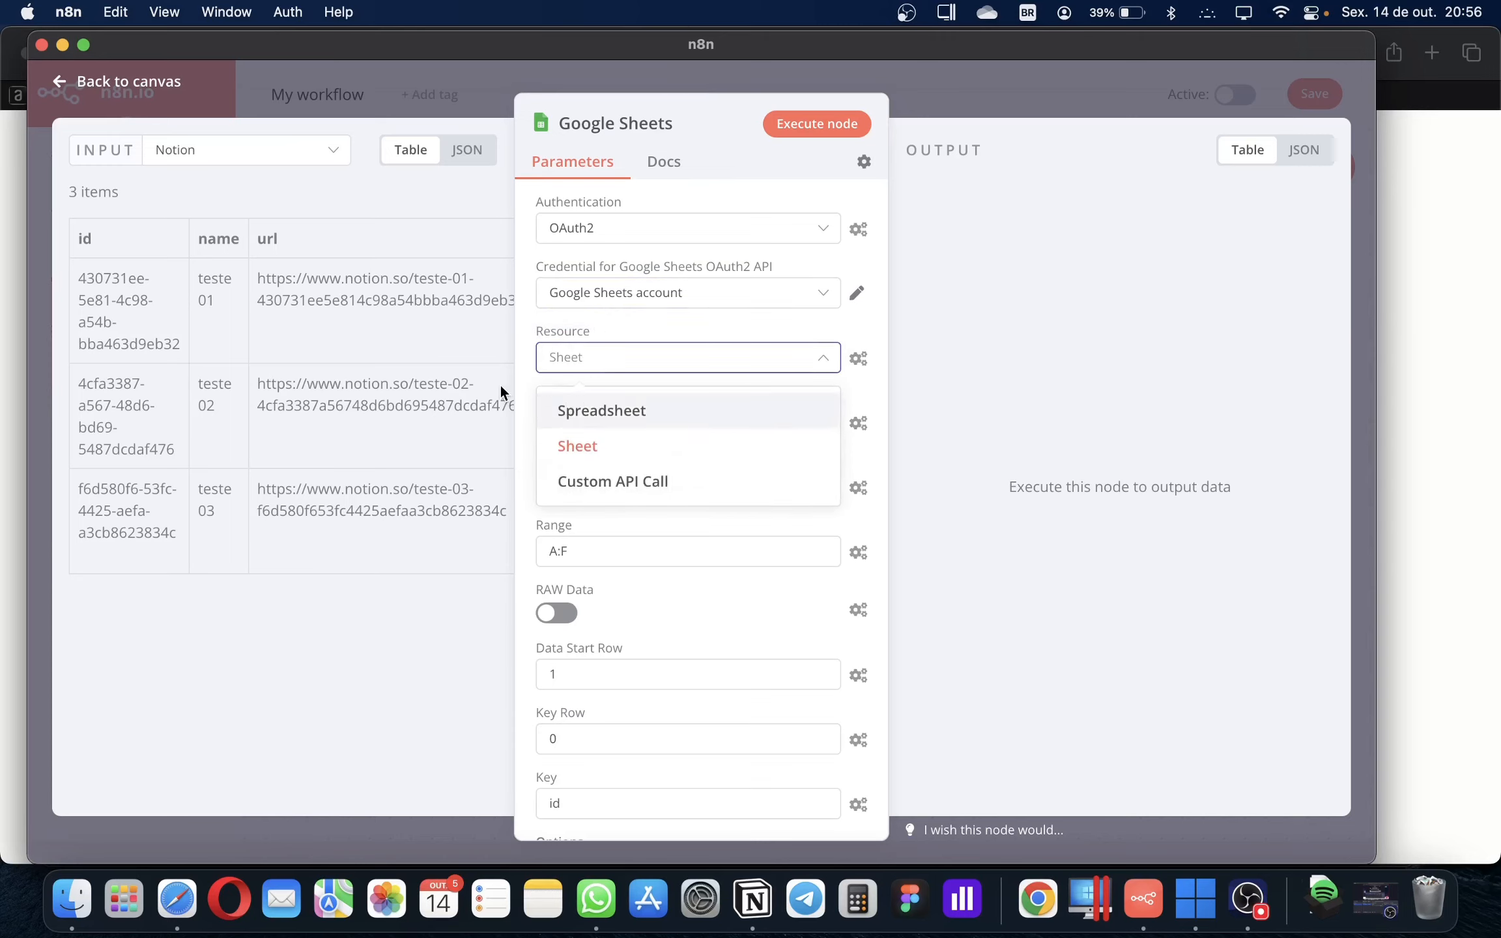
left_click(573, 332)
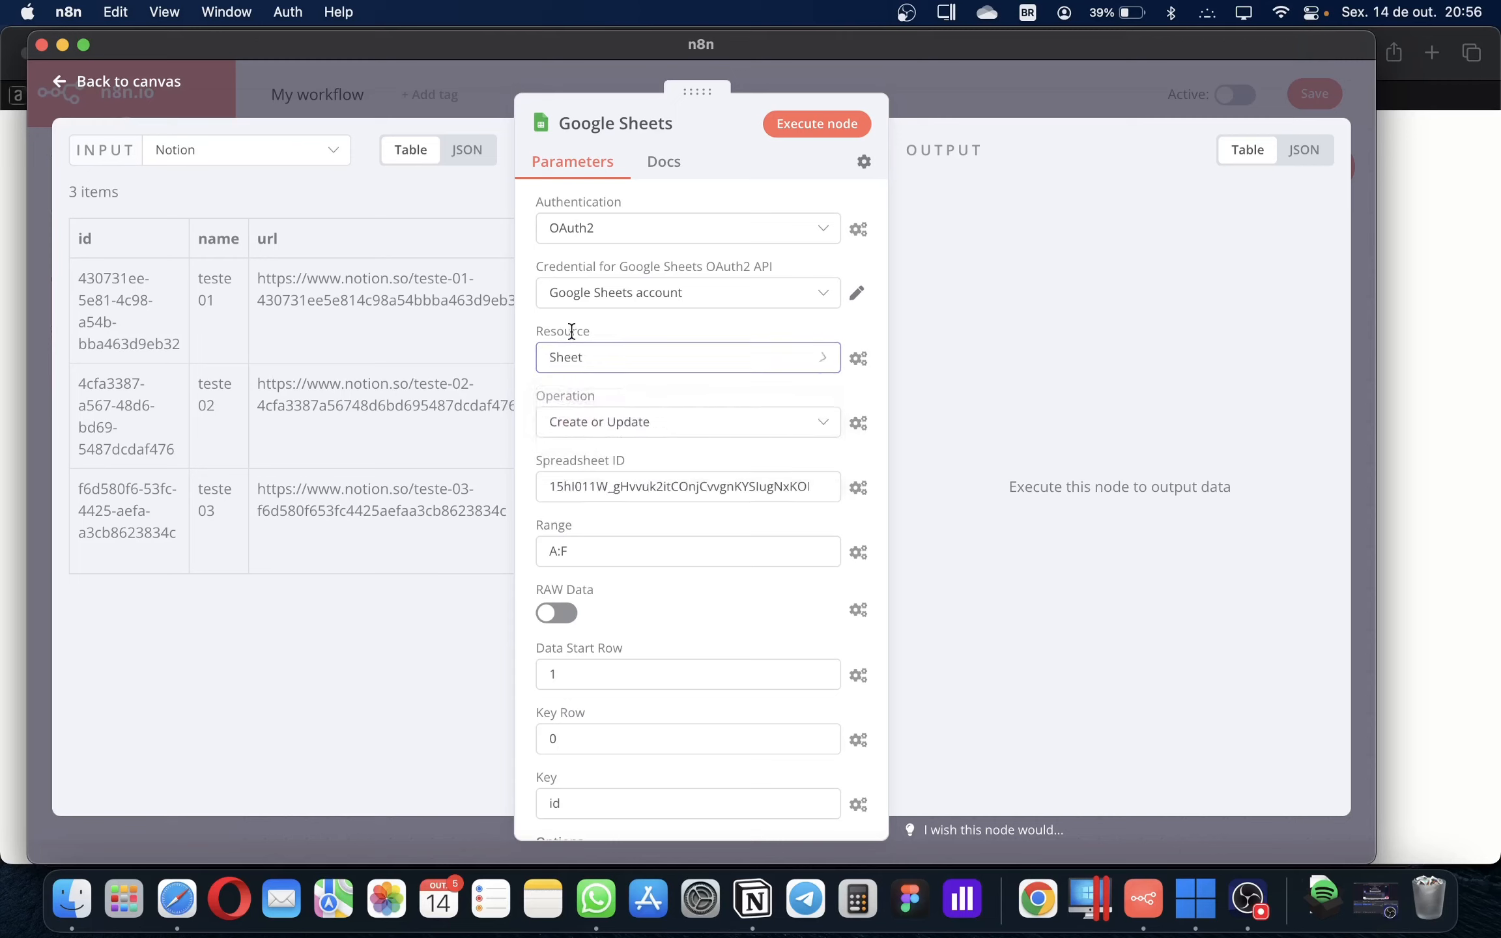
left_click(611, 439)
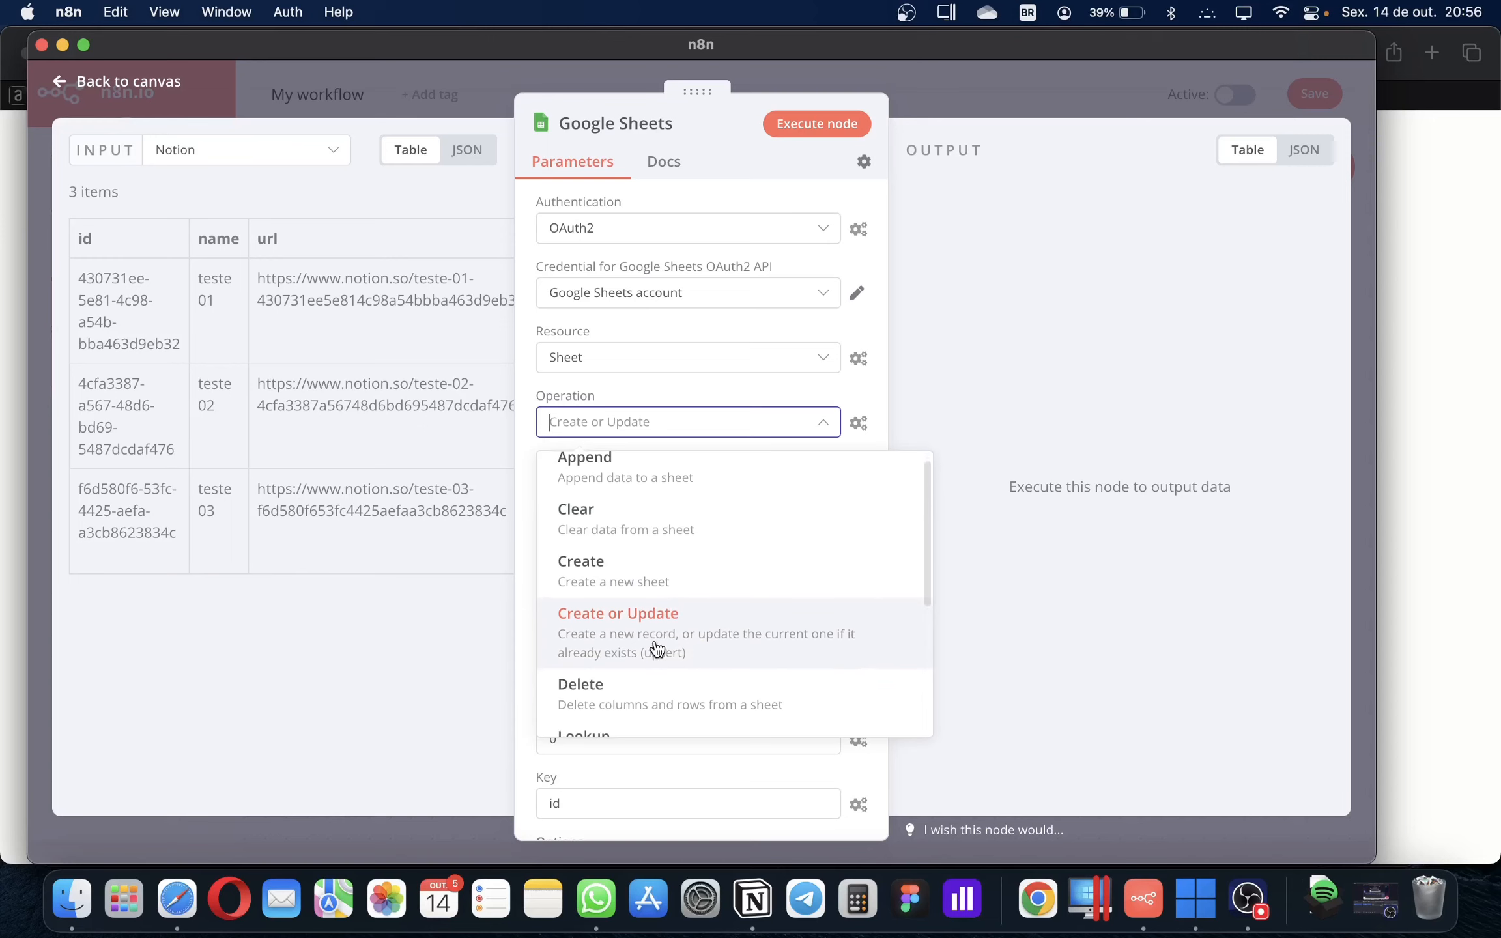
scroll(691, 639, "down", 2)
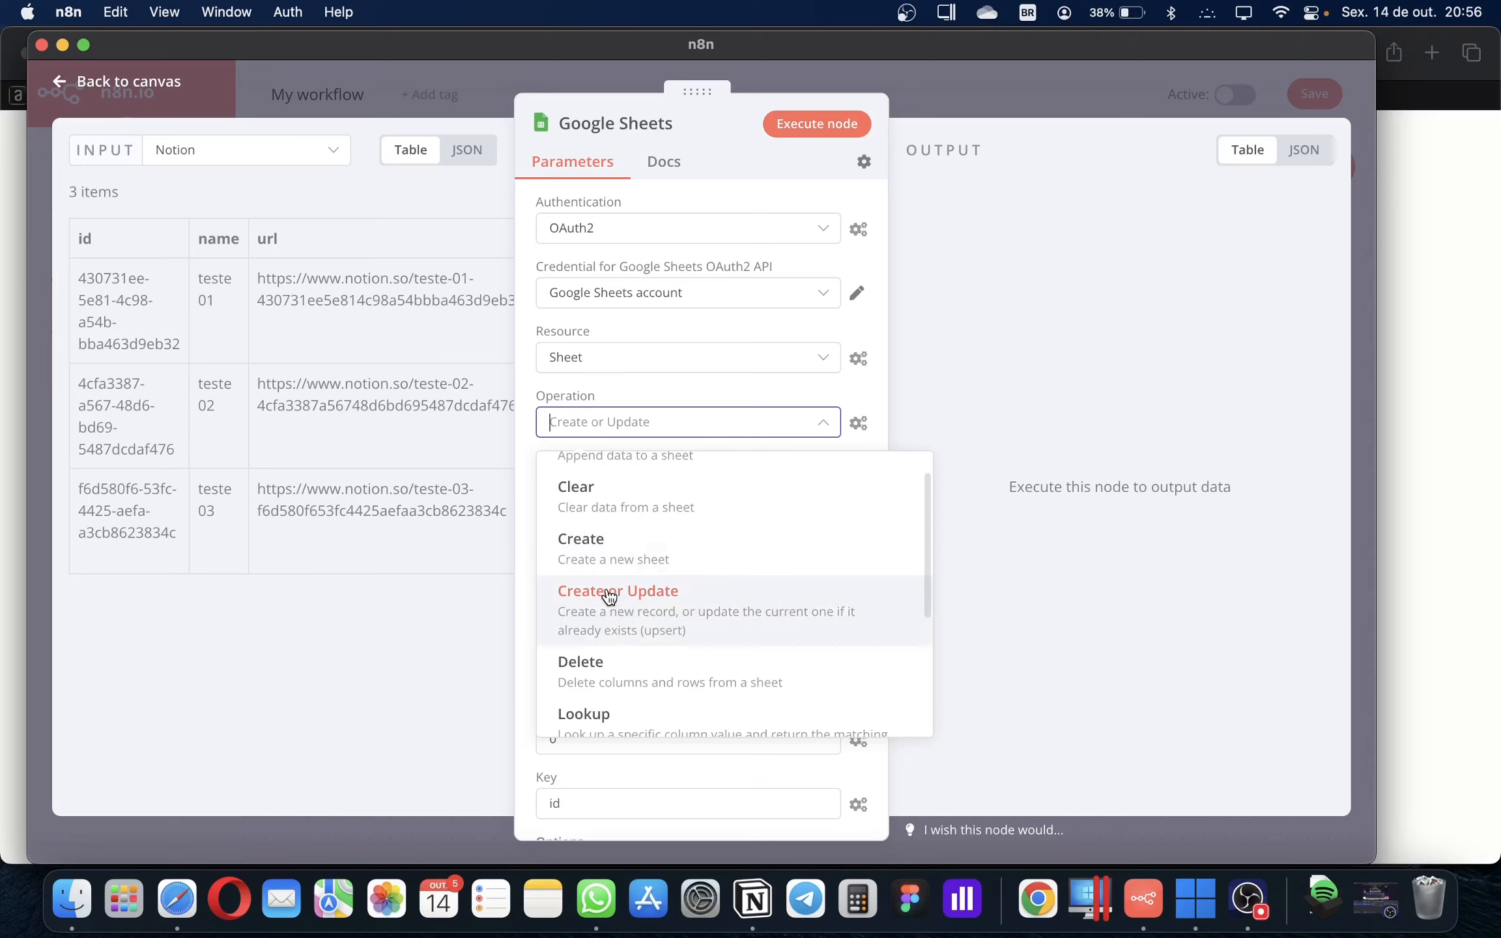
left_click(660, 620)
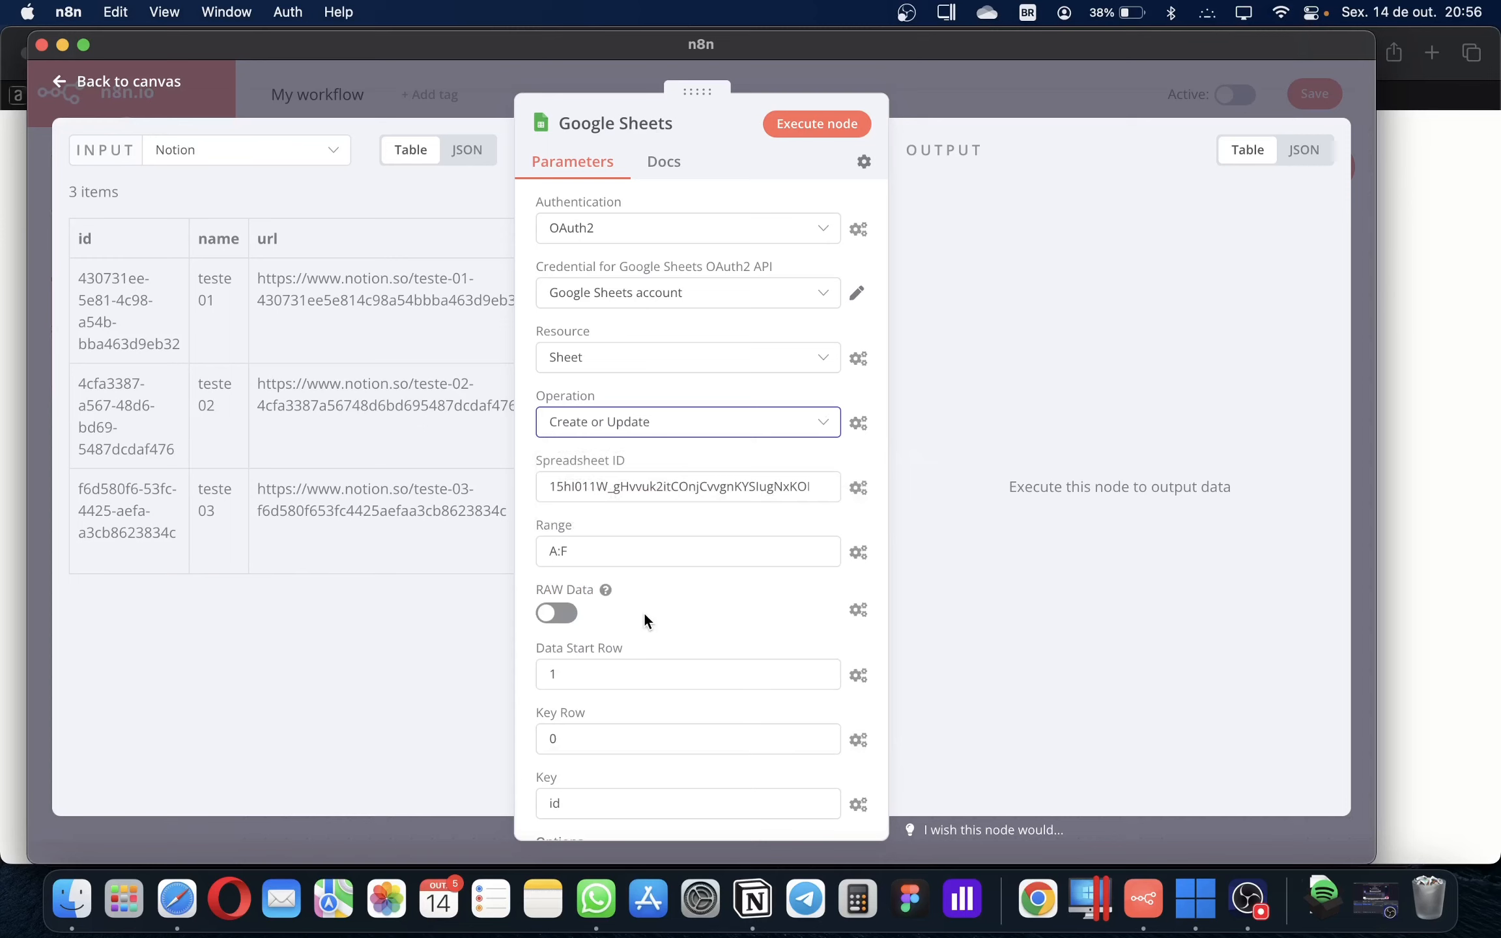
scroll(643, 614, "down", 2)
left_click(576, 449)
left_click_drag(576, 448, 846, 449)
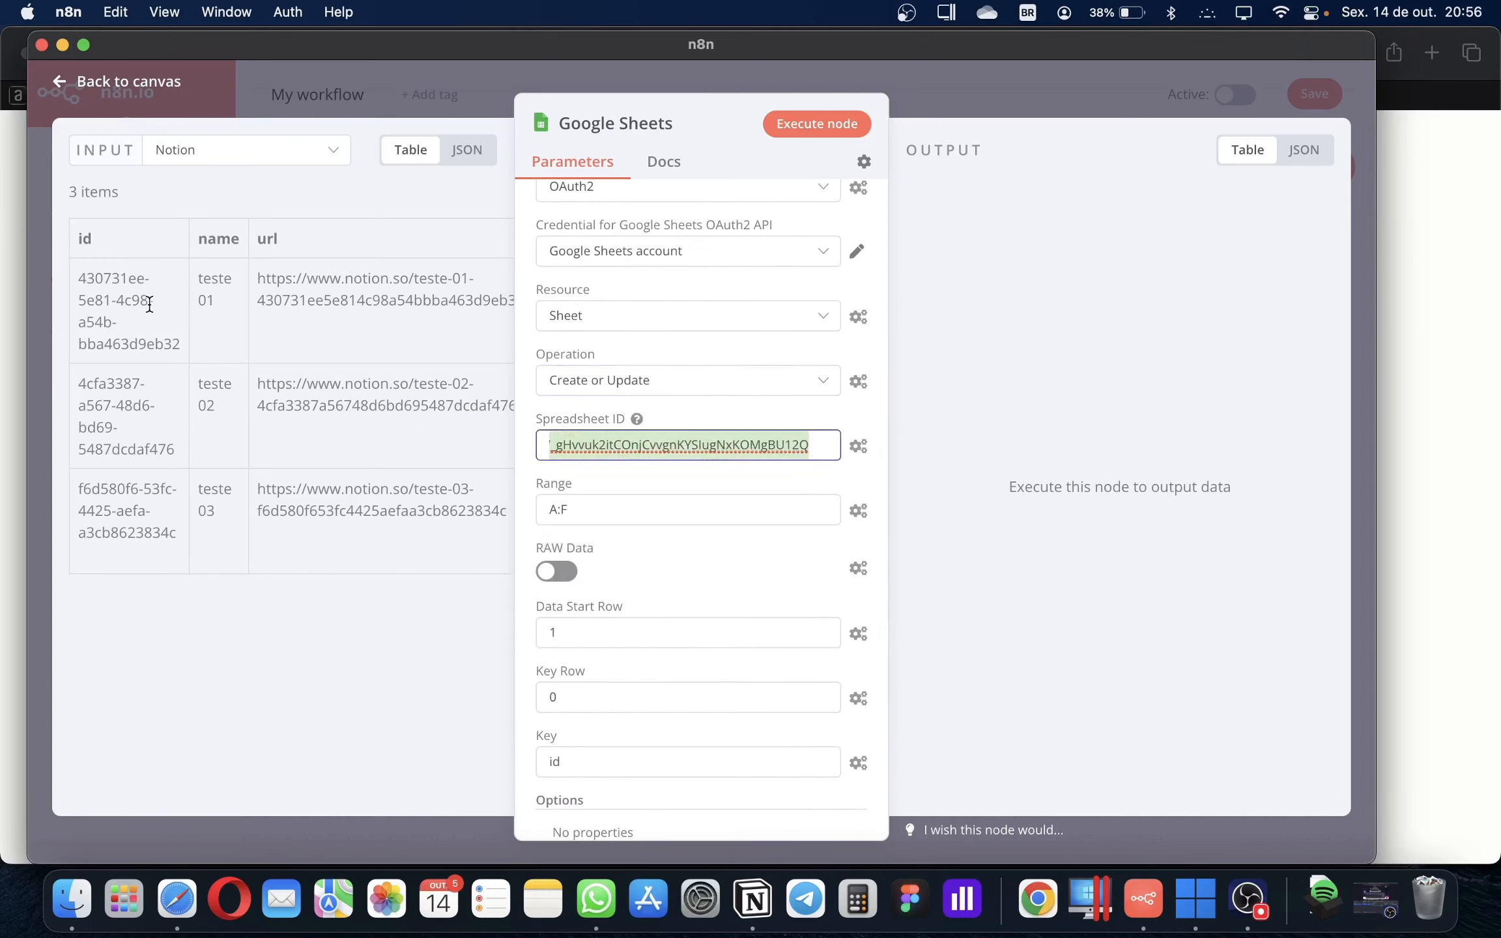
Locate the conexão n8n spreadsheet's ID in its Safari web address, then go back to n8n
key("super+Tab")
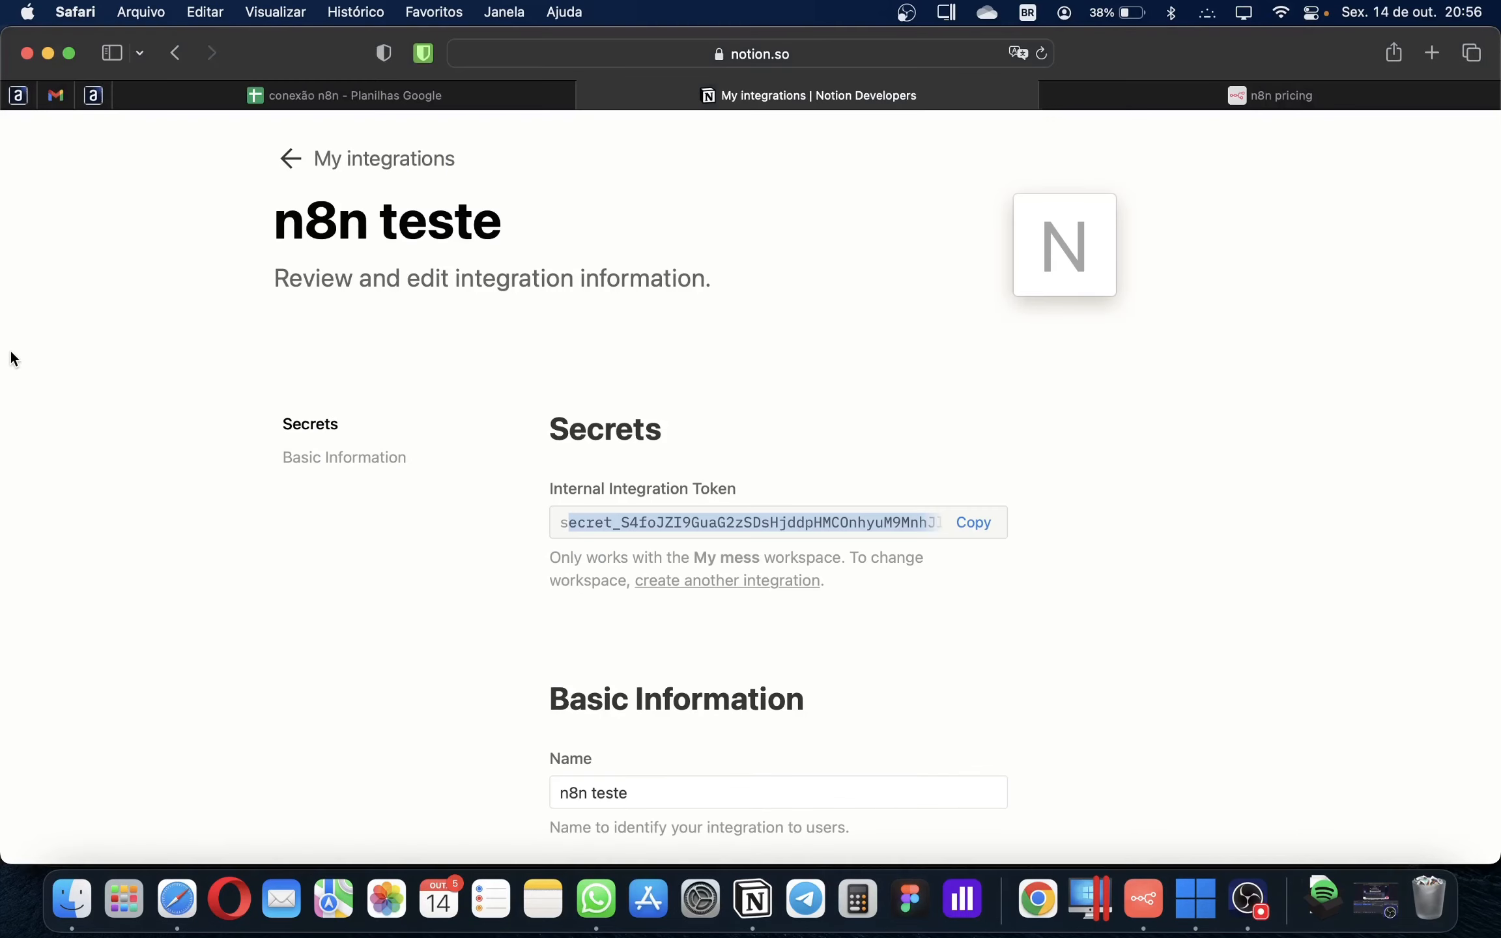
left_click(378, 98)
left_click(683, 56)
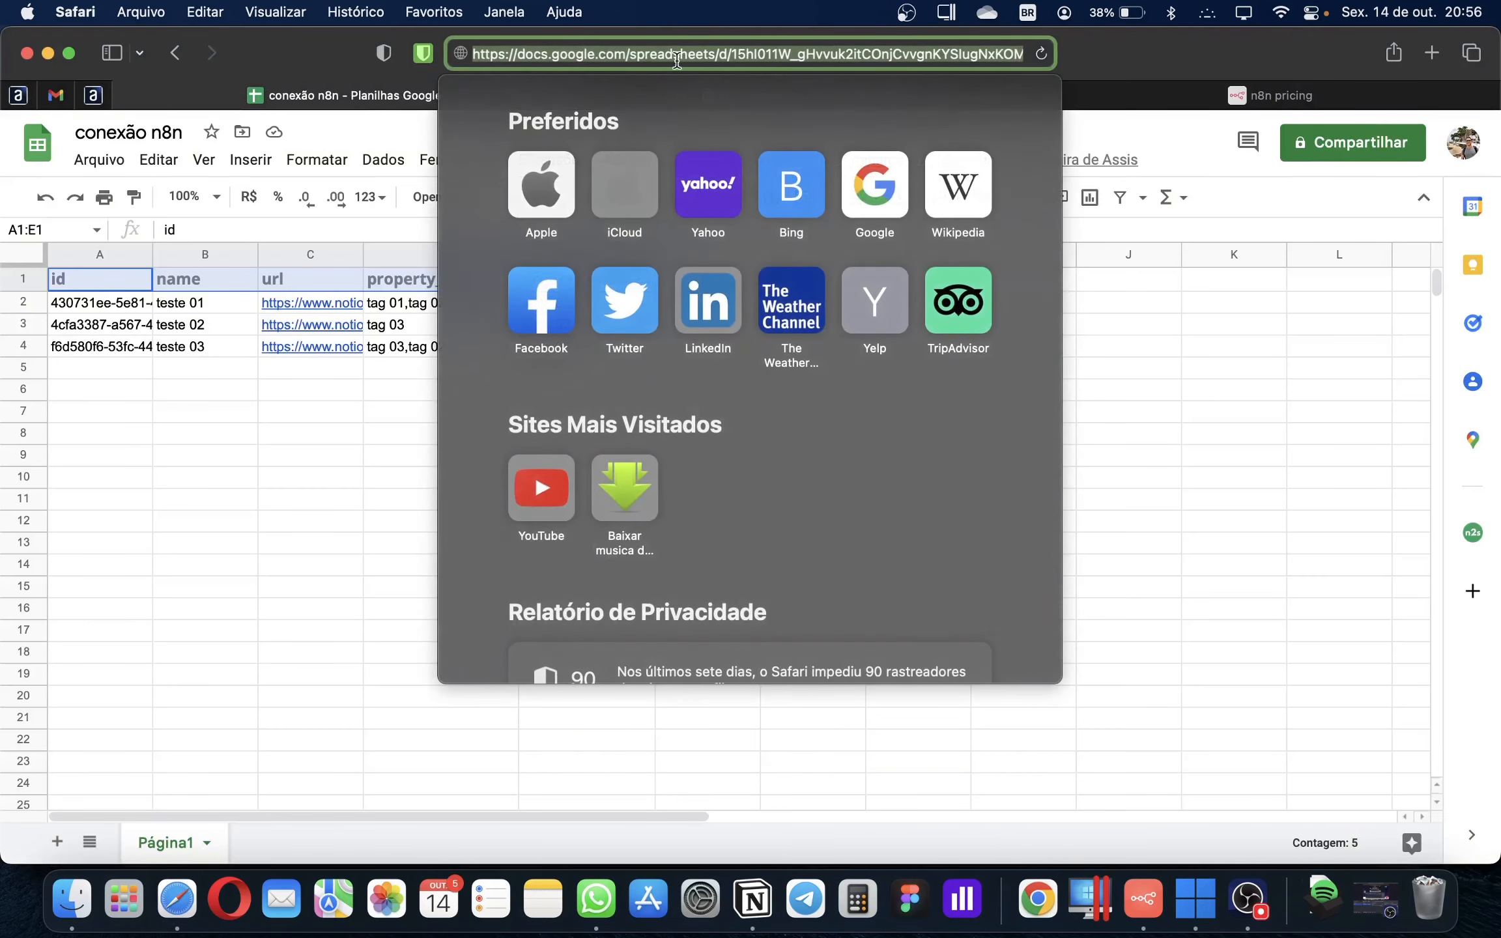
left_click(735, 54)
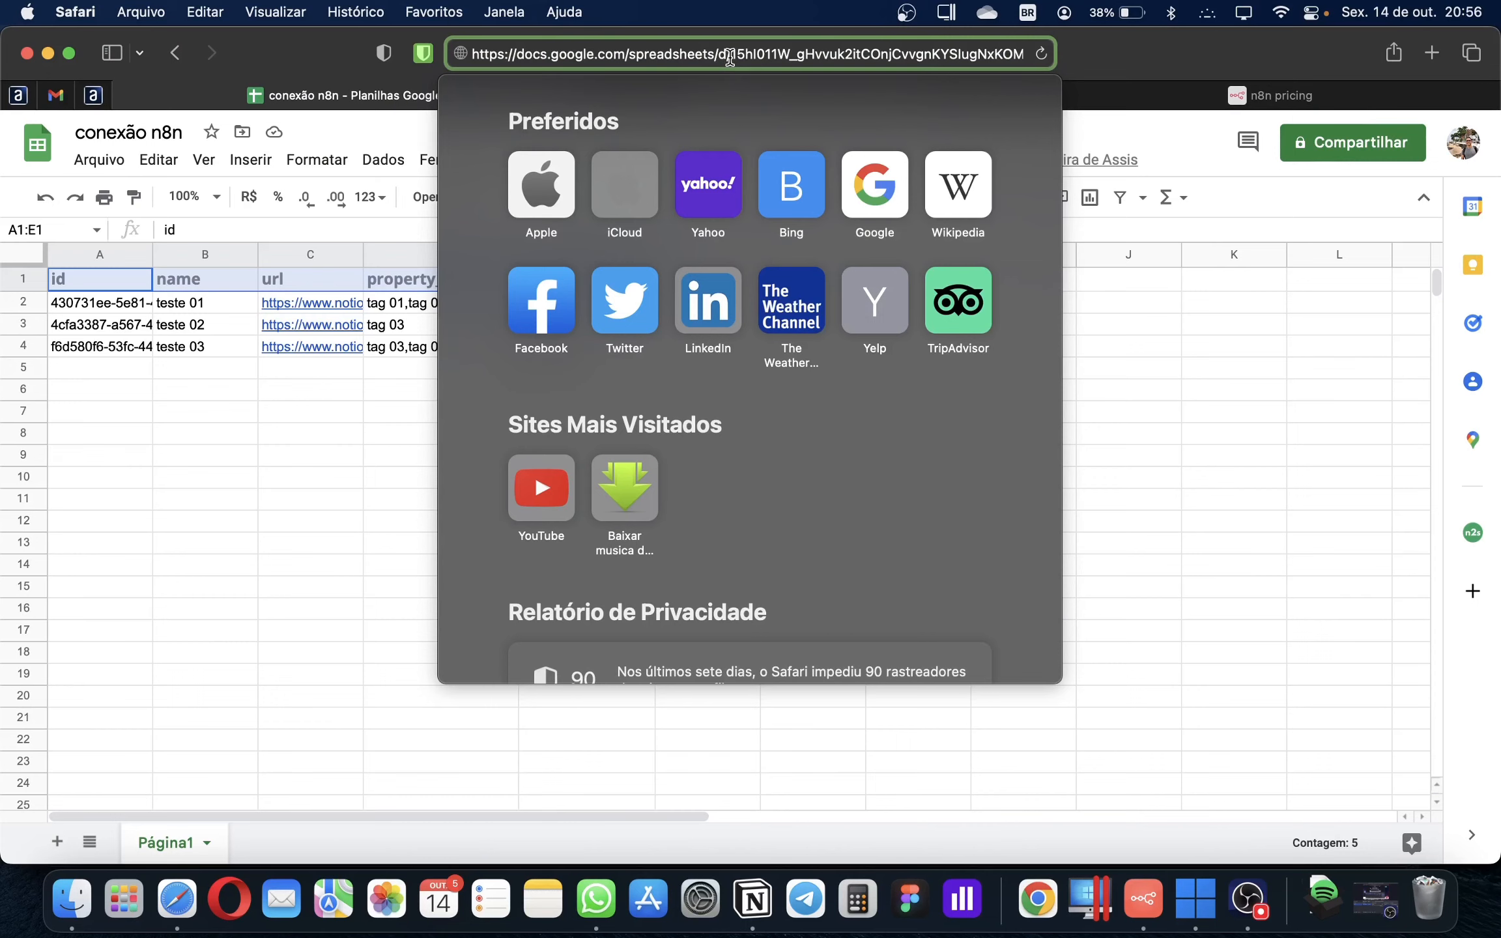
left_click_drag(736, 55, 946, 64)
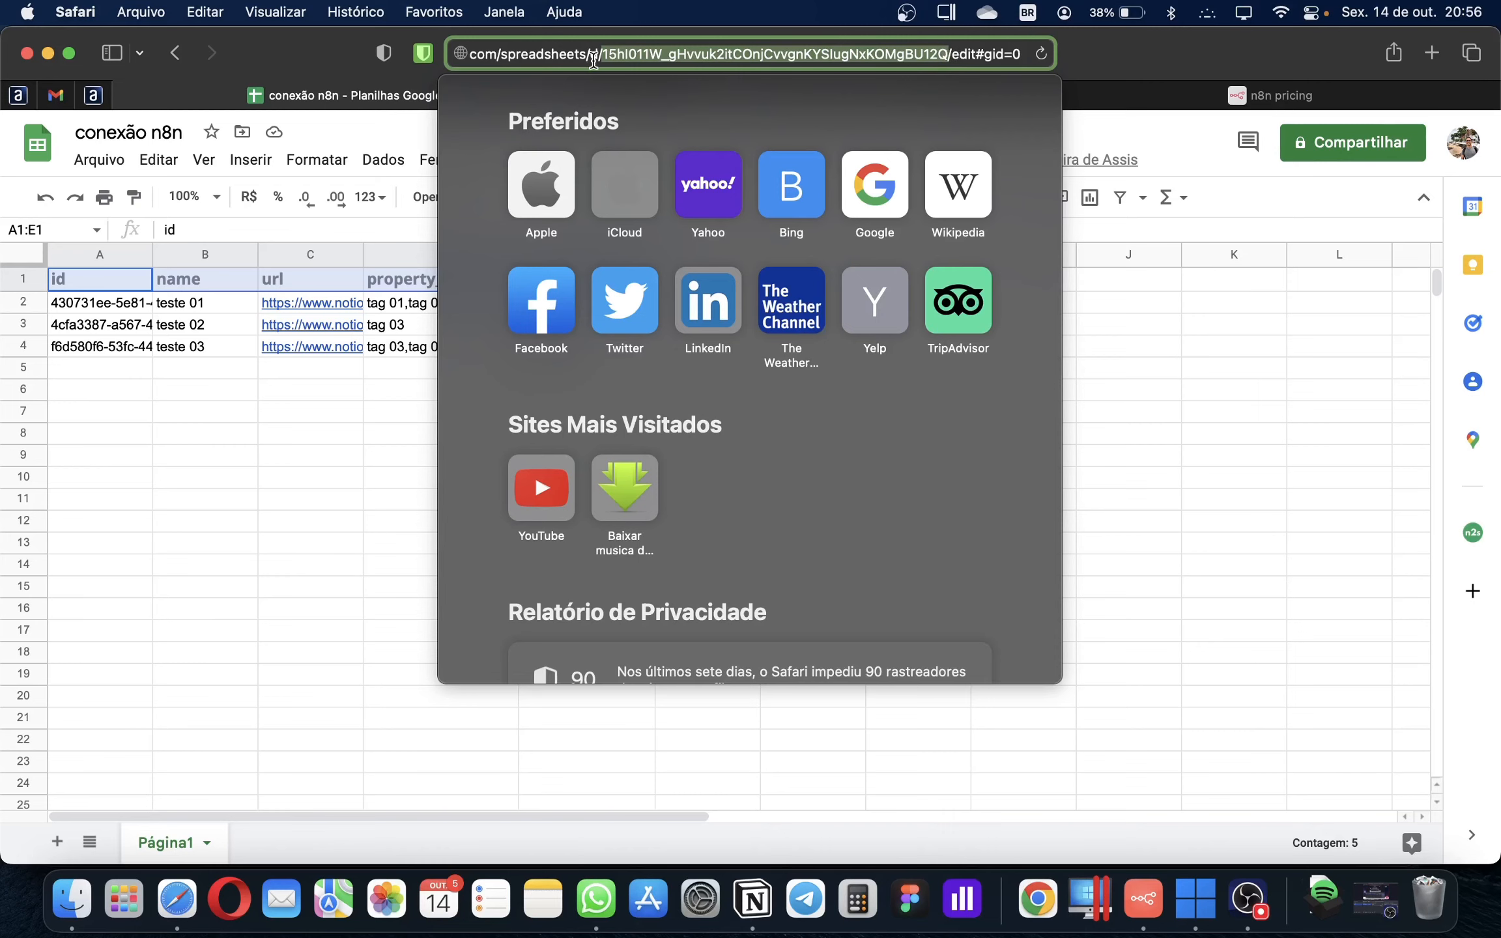
left_click_drag(600, 52, 600, 52)
left_click(1144, 899)
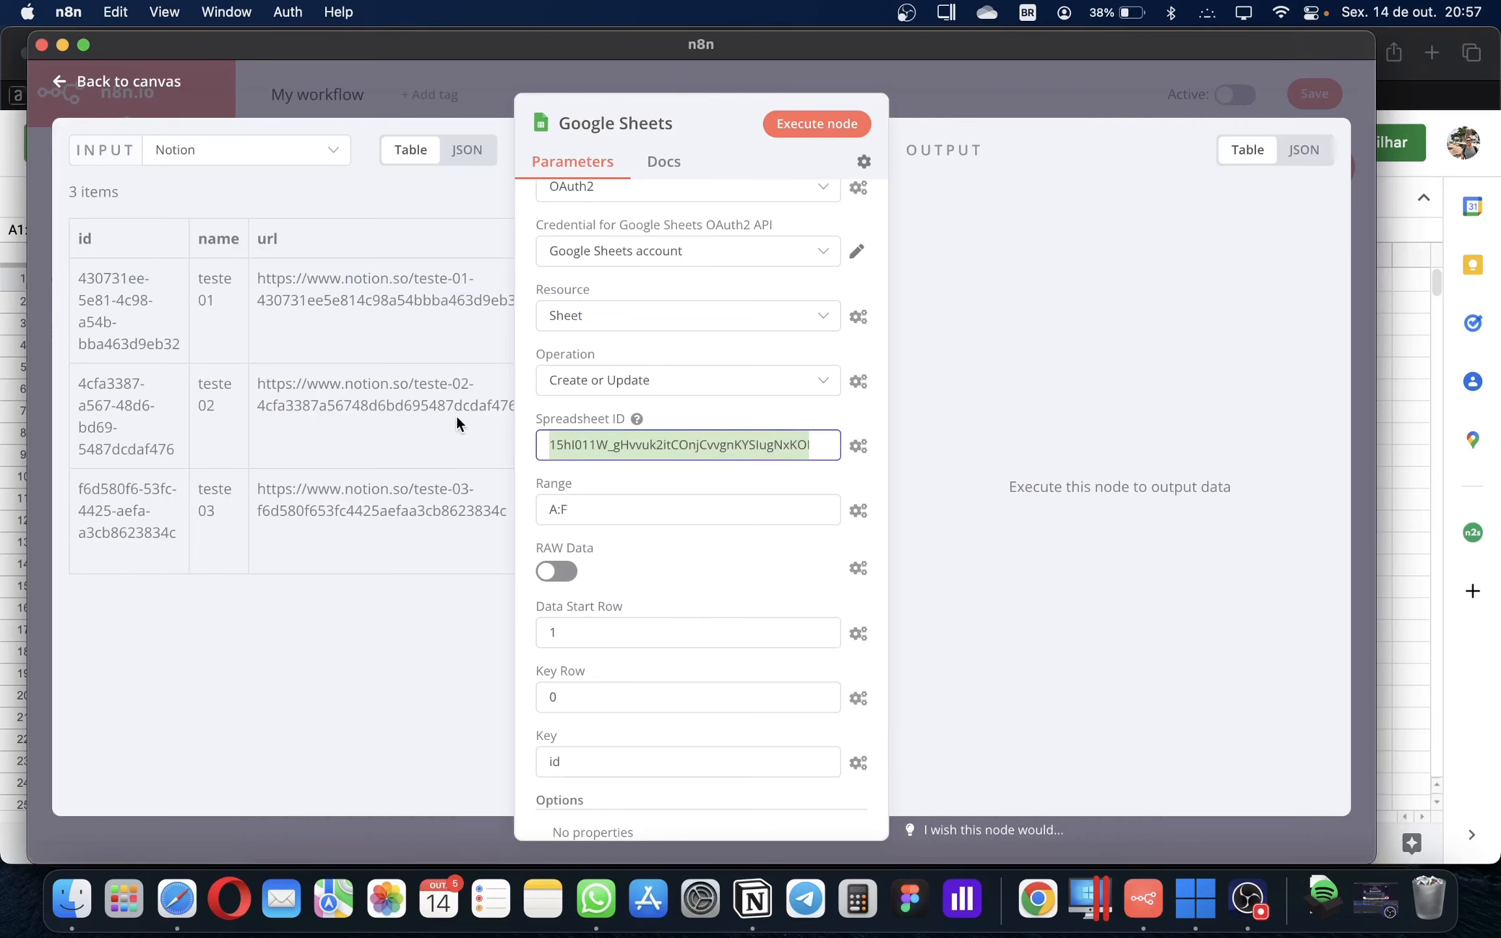
Check the Range A:F setting and execute the Google Sheets upsert node
left_click(564, 510)
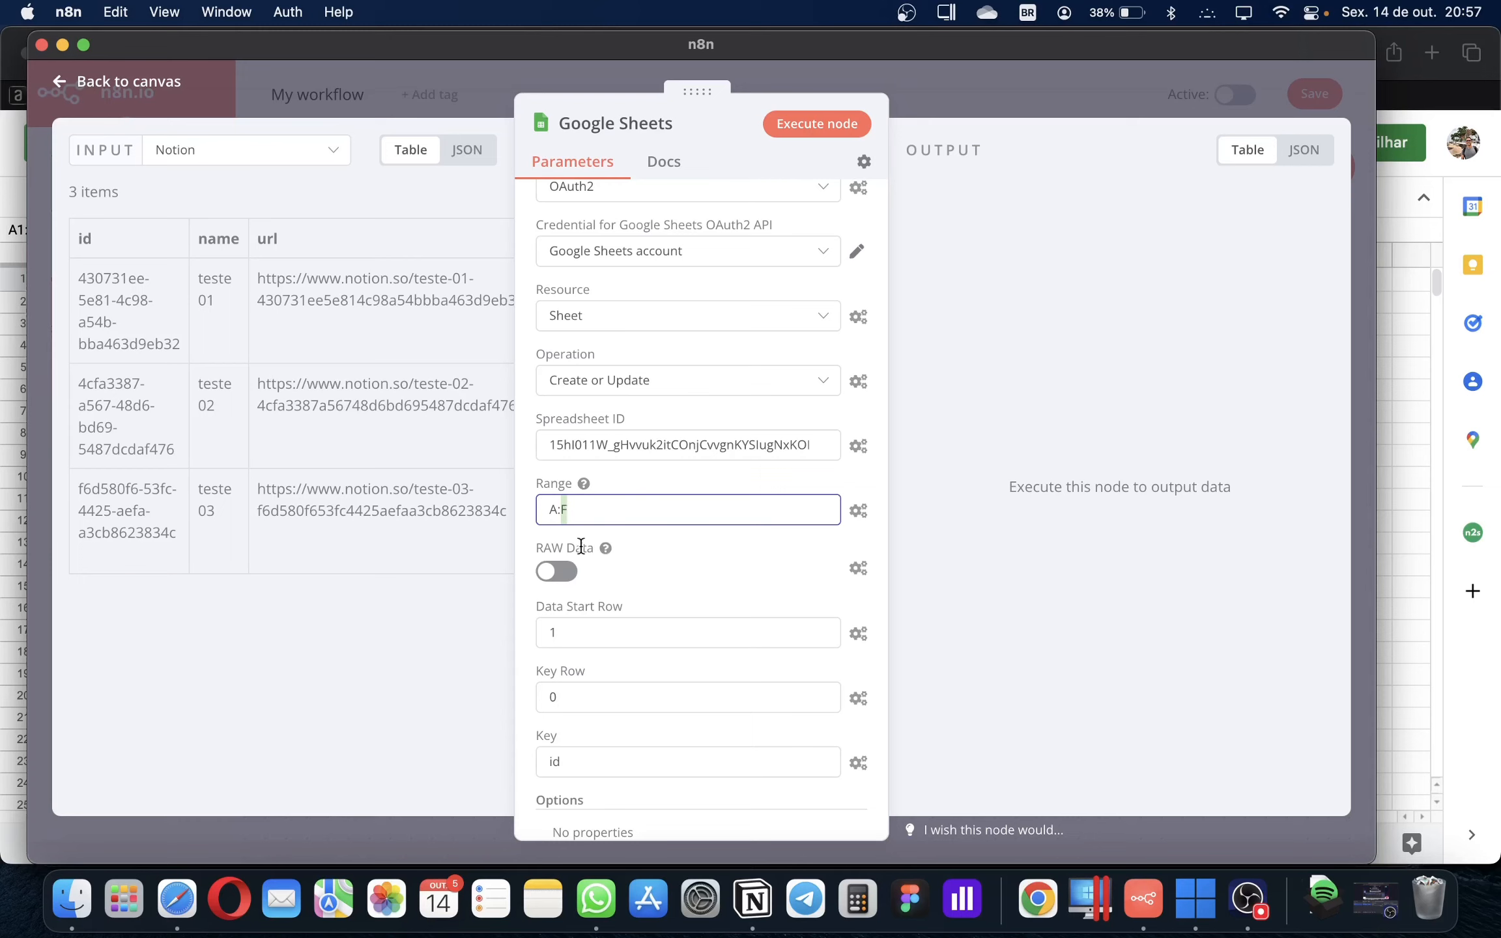
scroll(686, 677, "down", 2)
scroll(686, 678, "down", 1)
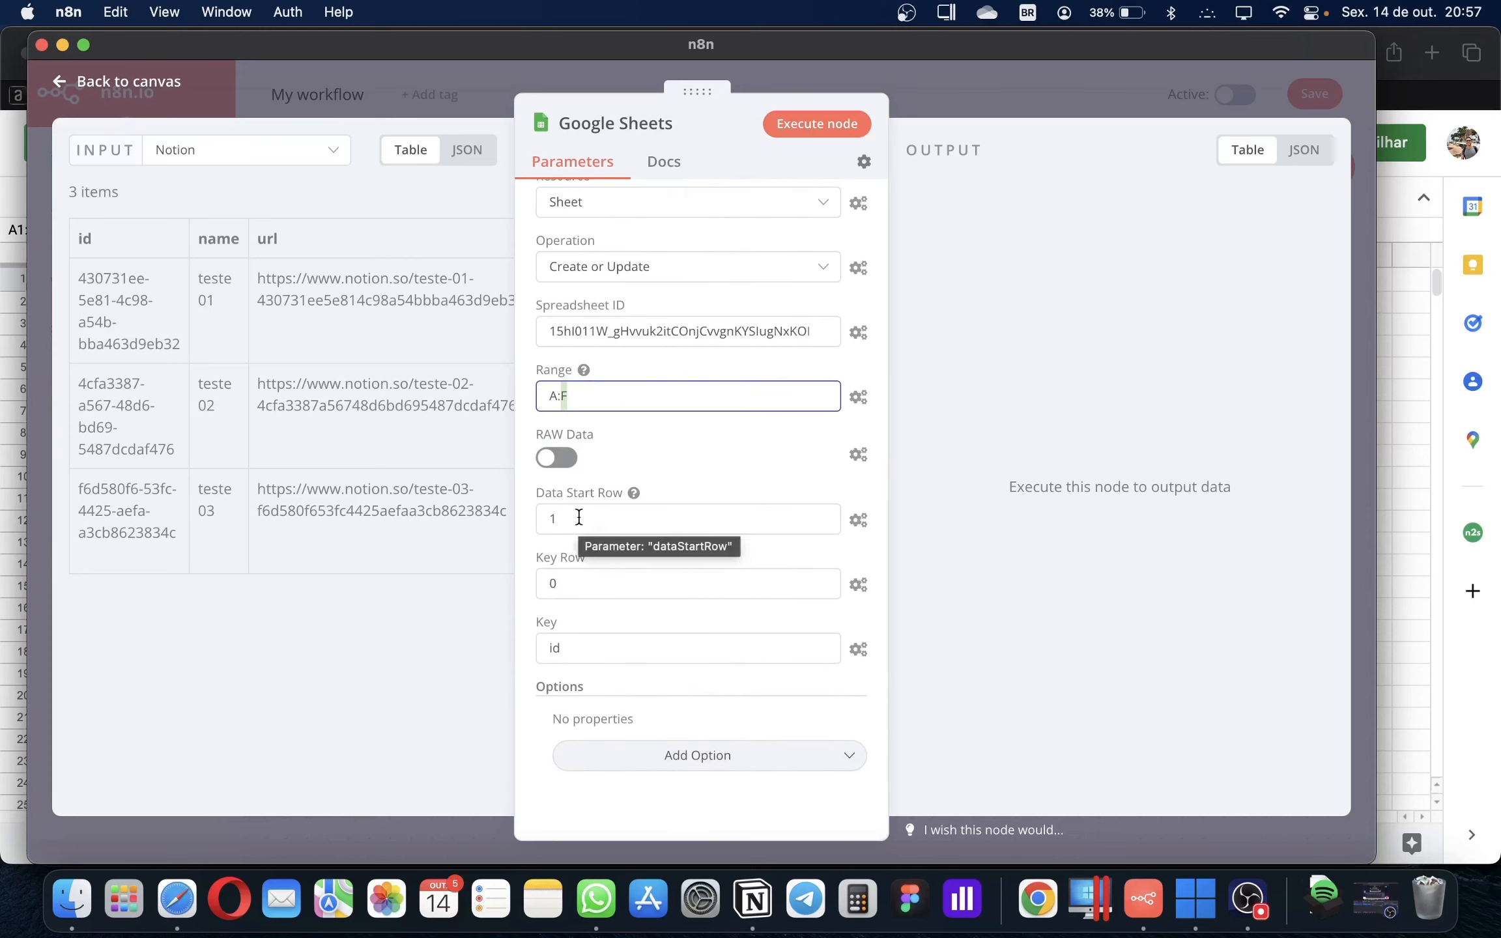
mouse_move(585, 559)
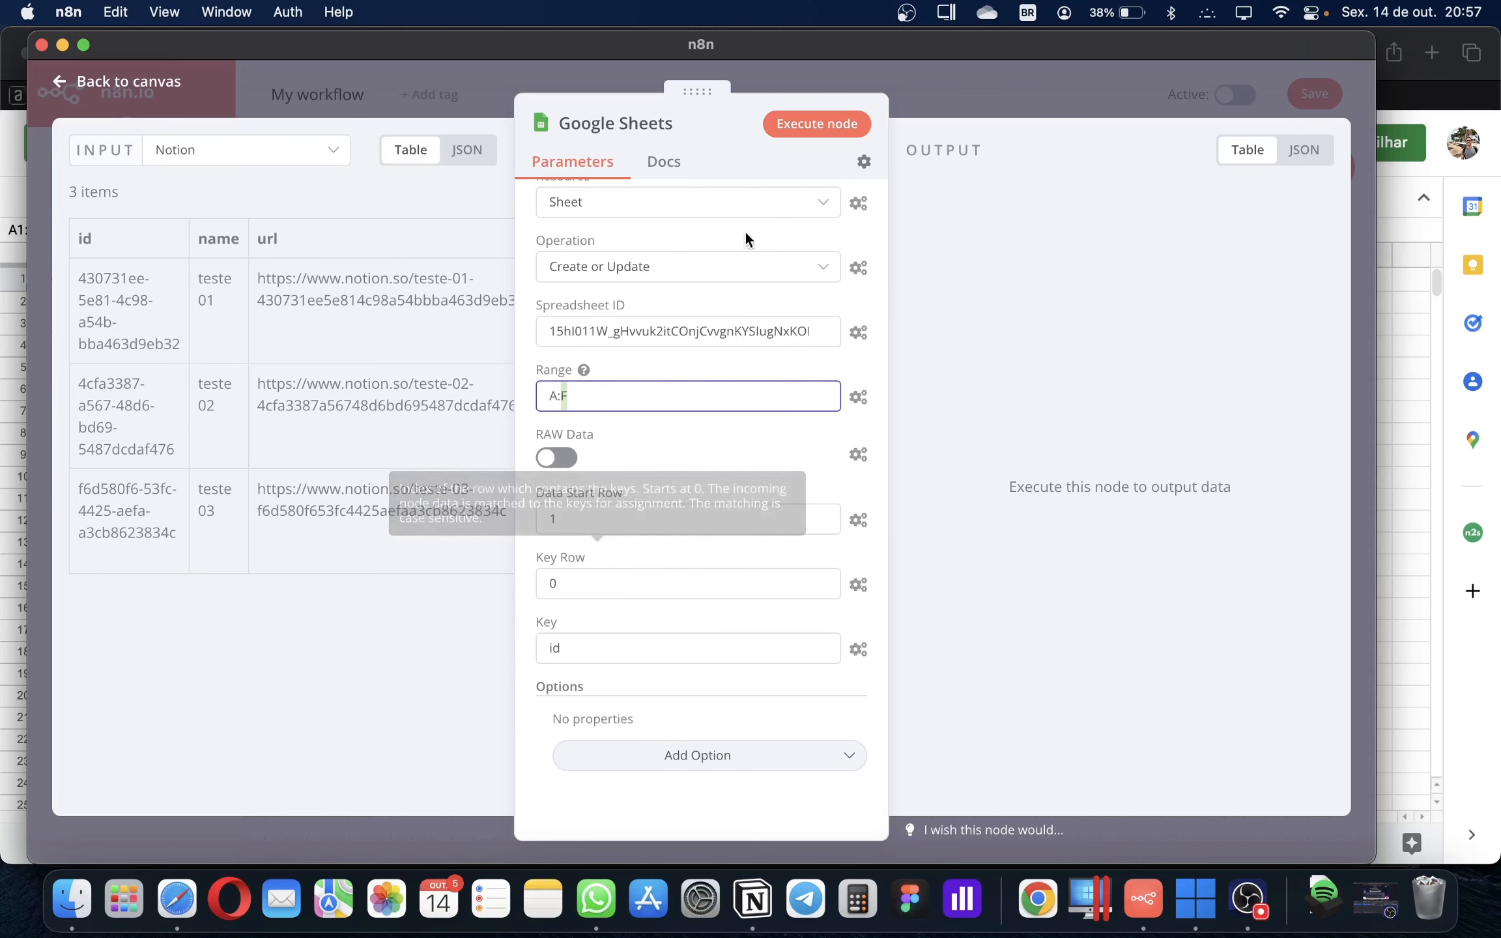
left_click(815, 124)
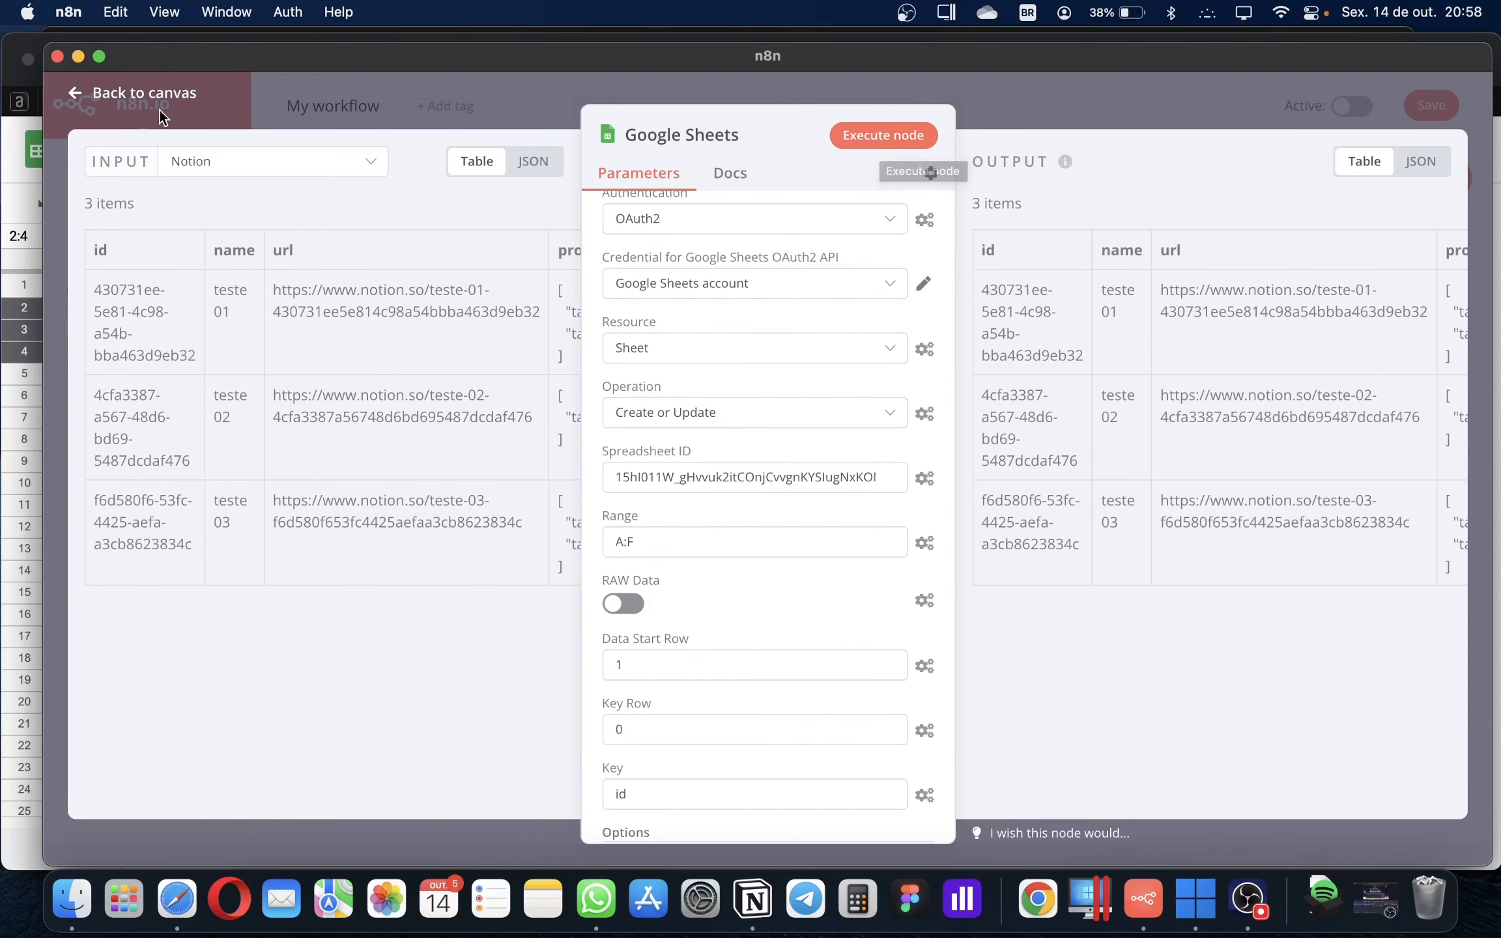
Move the n8n editor aside to show the spreadsheet and execute the Google Sheets node again
left_click_drag(196, 62, 418, 73)
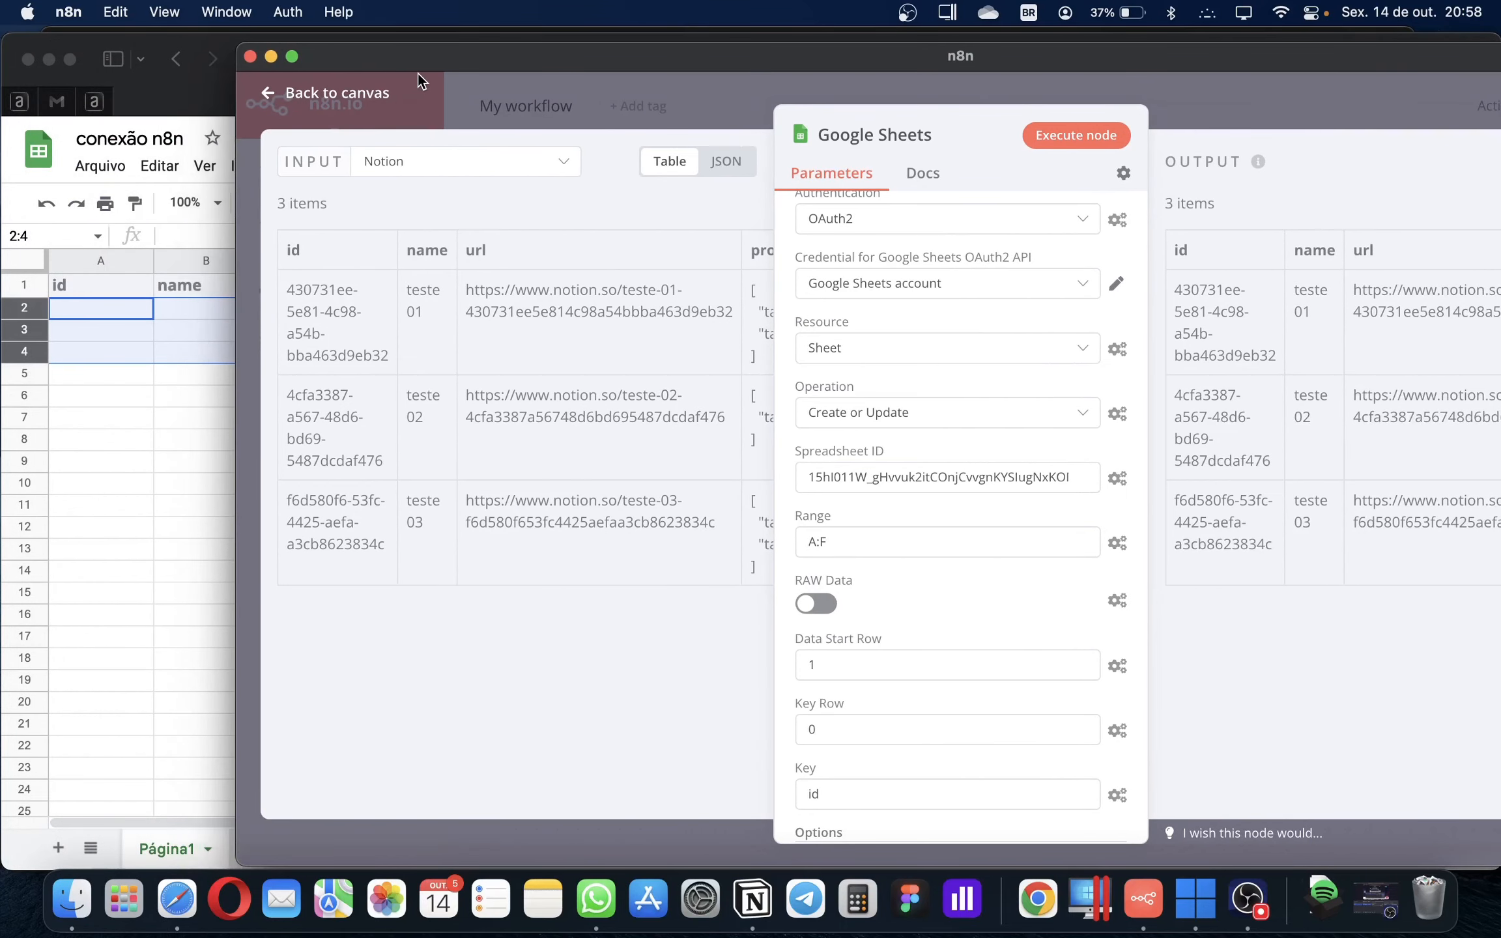
left_click(128, 487)
left_click(205, 548)
key("super+Tab")
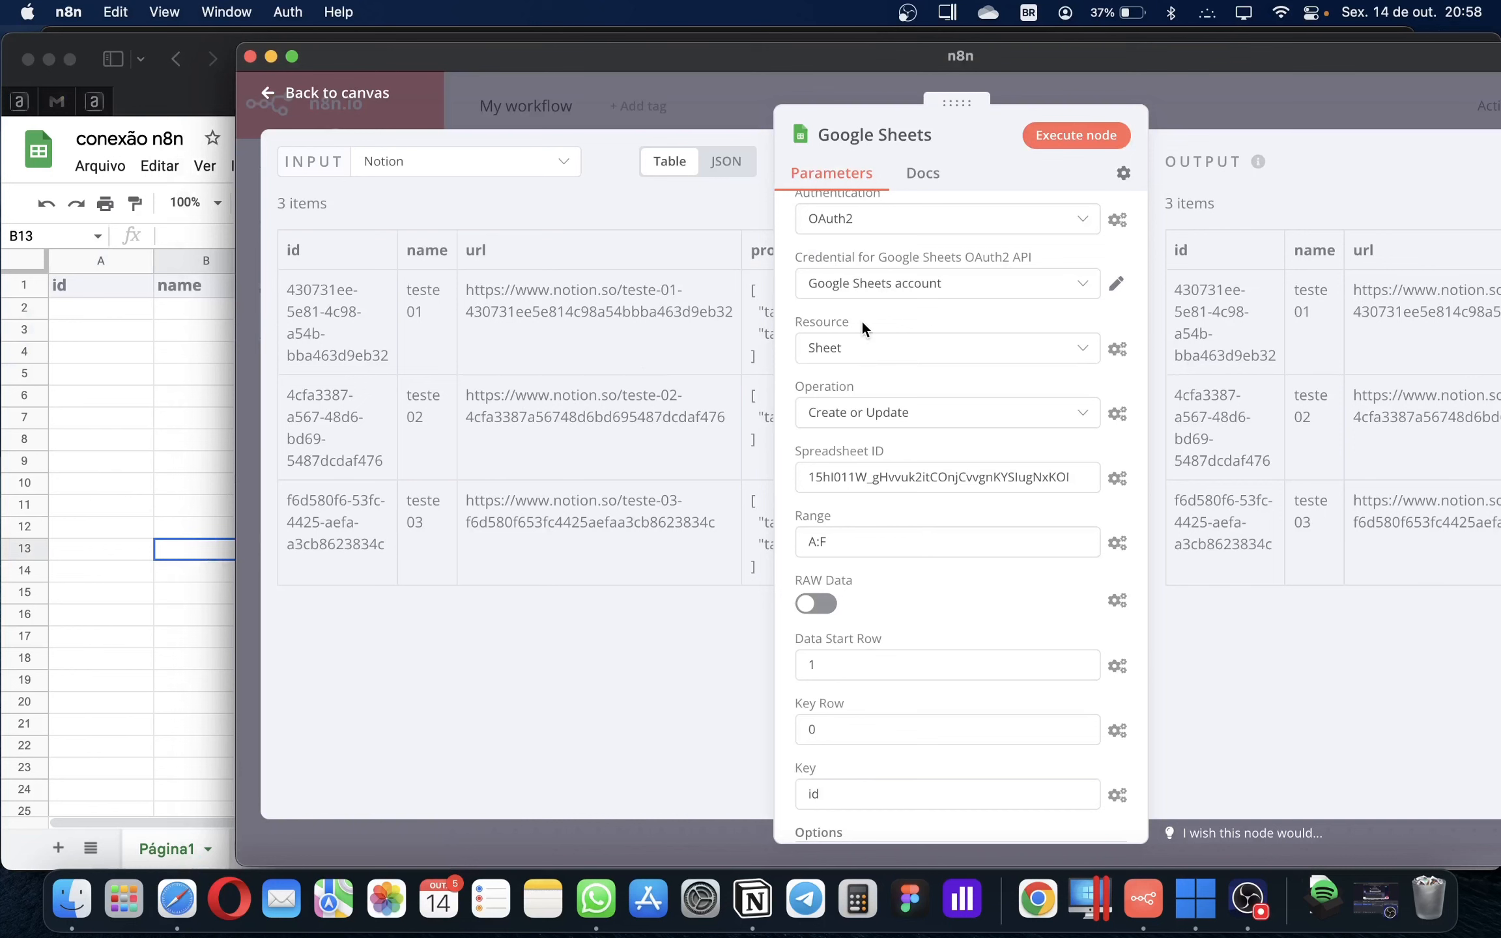
left_click(1067, 140)
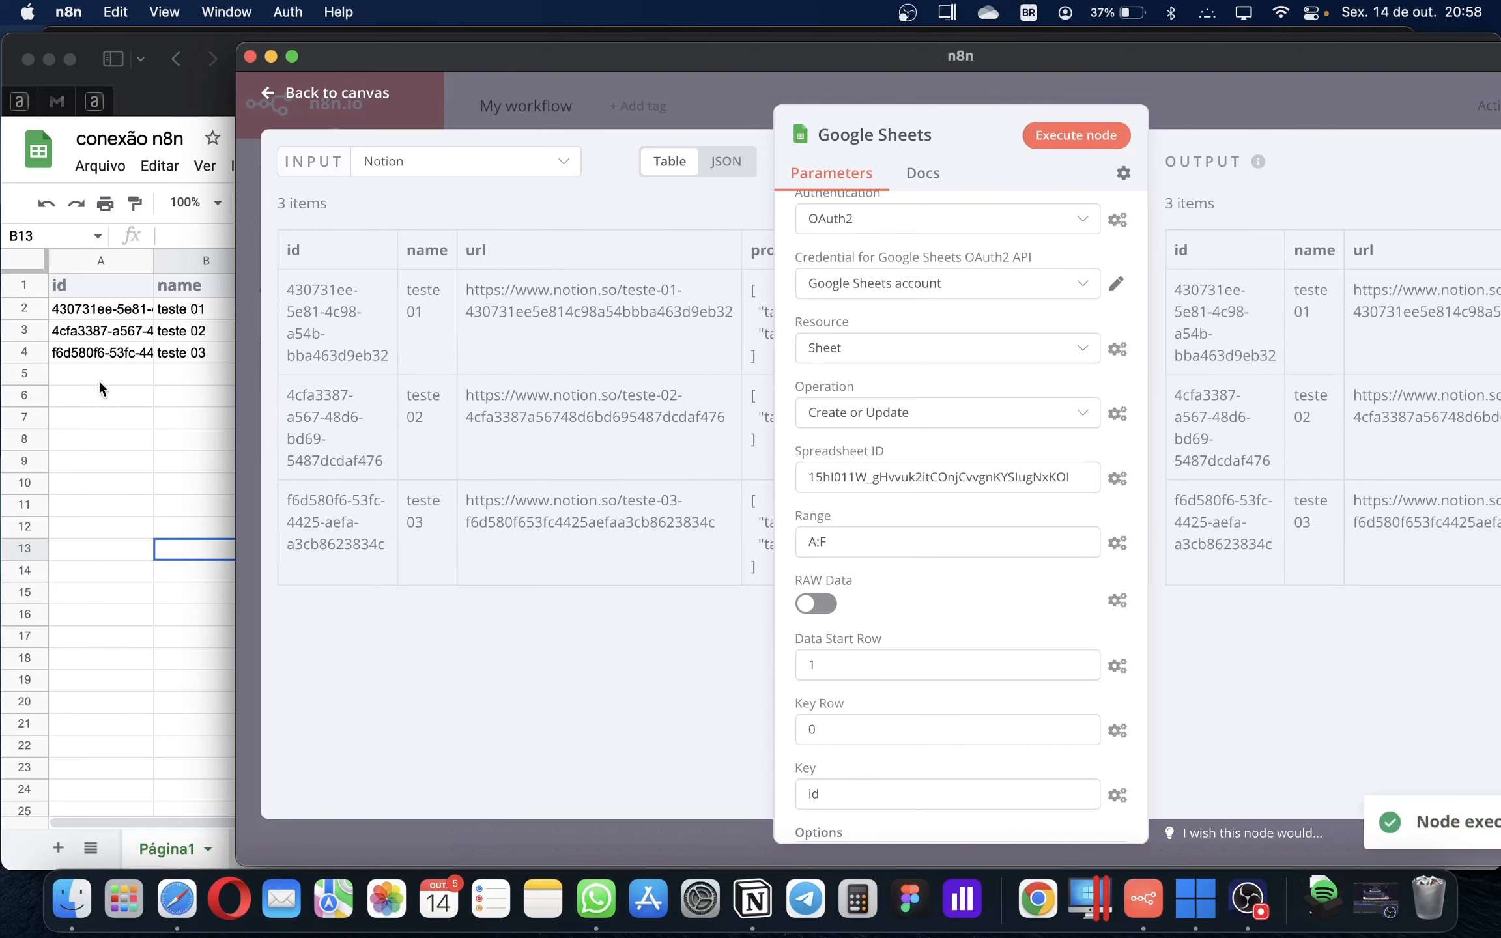
Inspect the 3-item output in JSON and Table views, then return to the workflow canvas
left_click_drag(750, 63, 559, 56)
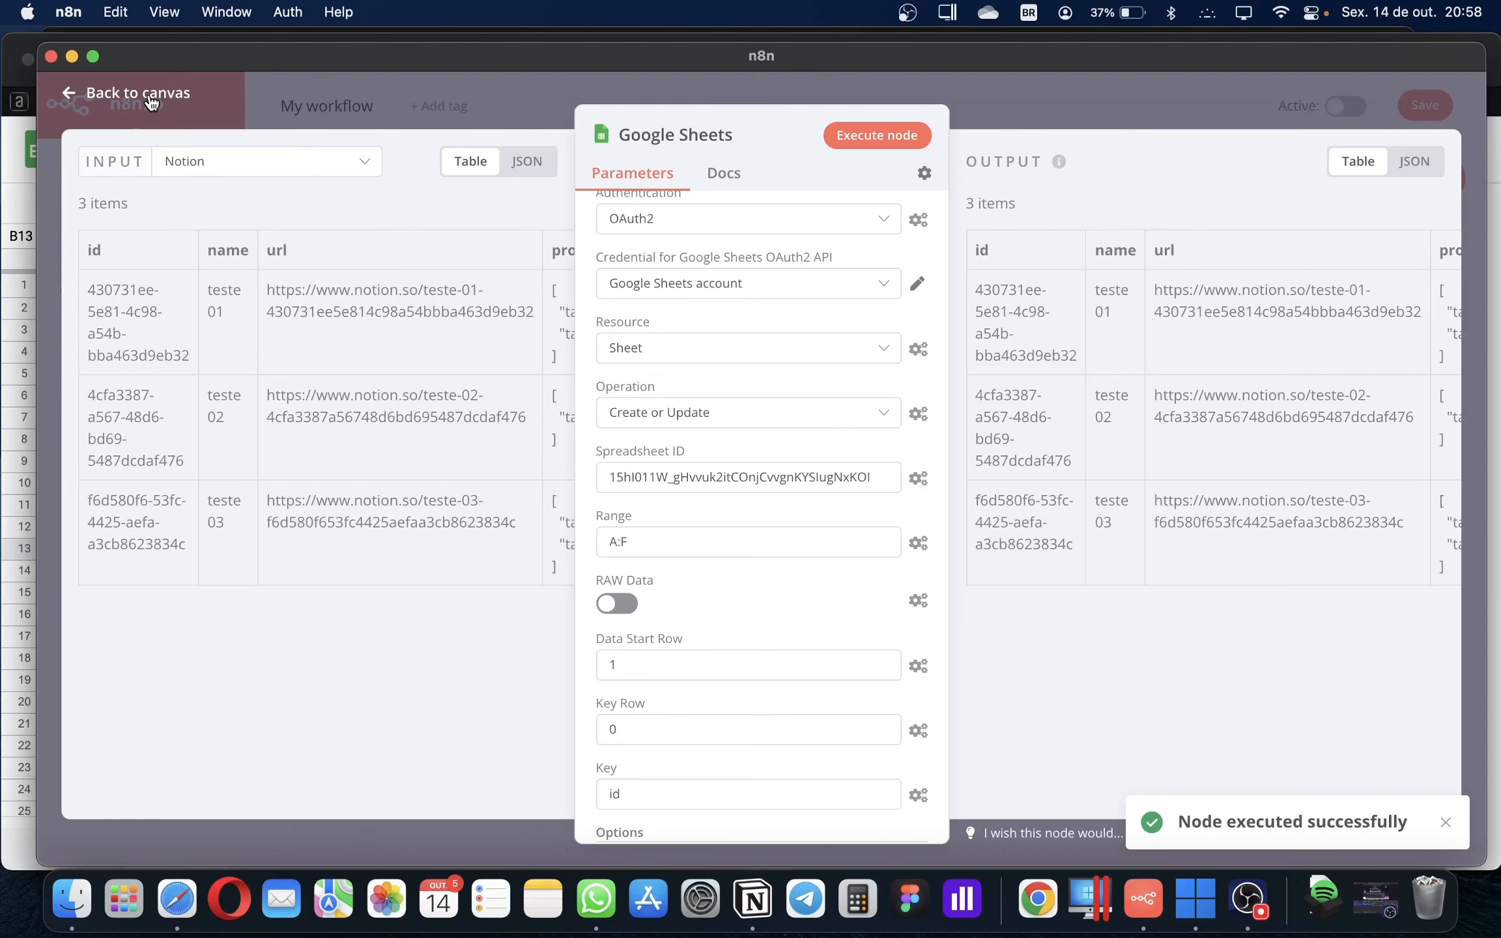
left_click(1392, 175)
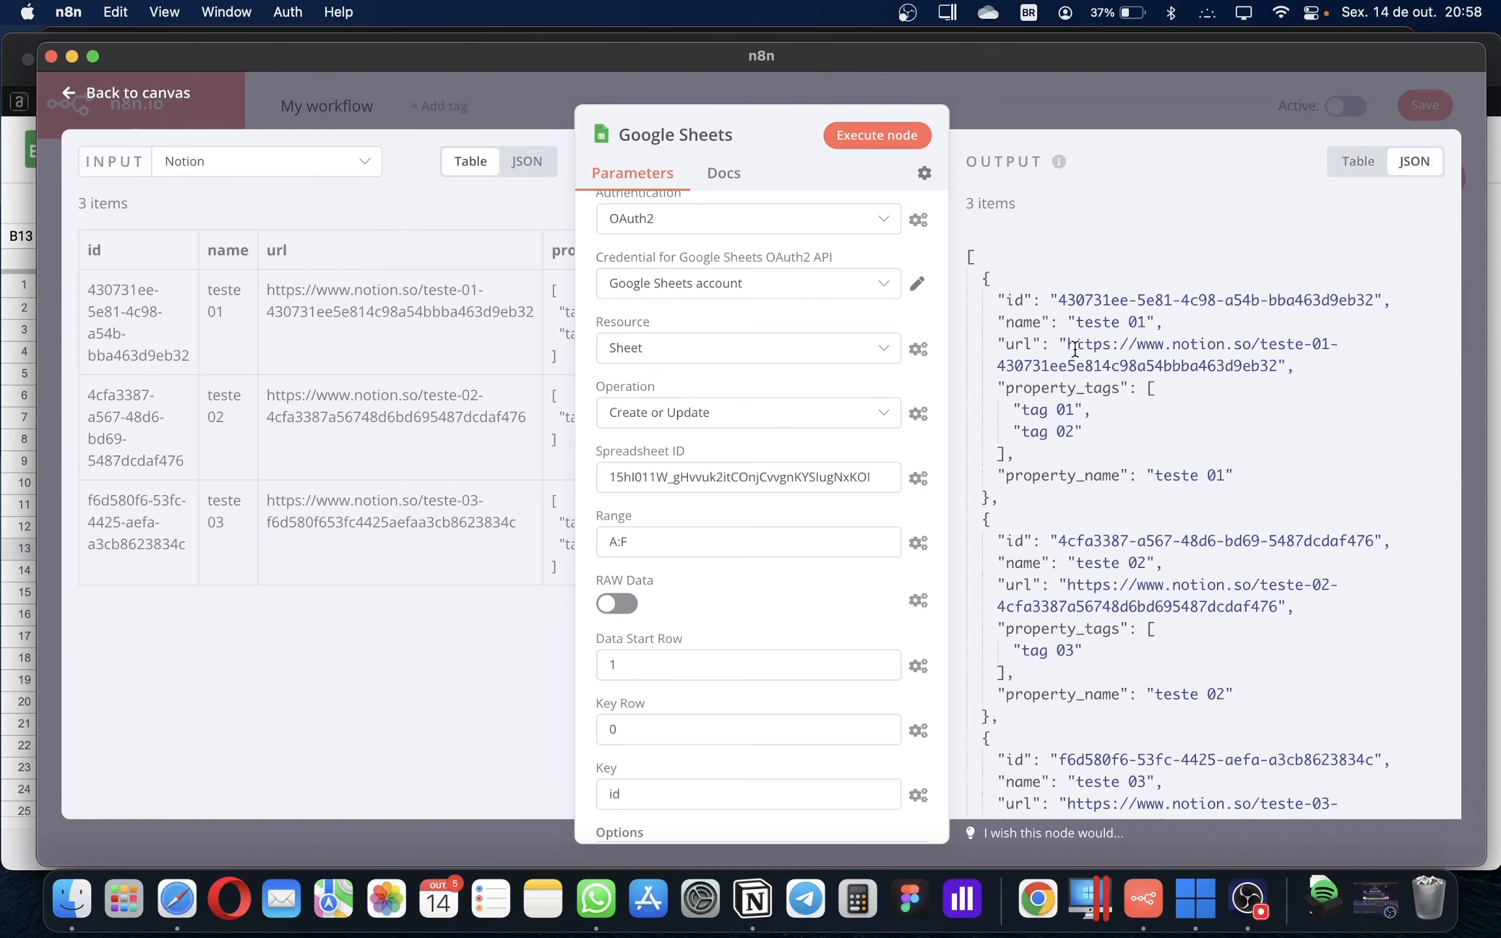
scroll(1085, 489, "down", 5)
scroll(1085, 490, "up", 4)
left_click(1357, 161)
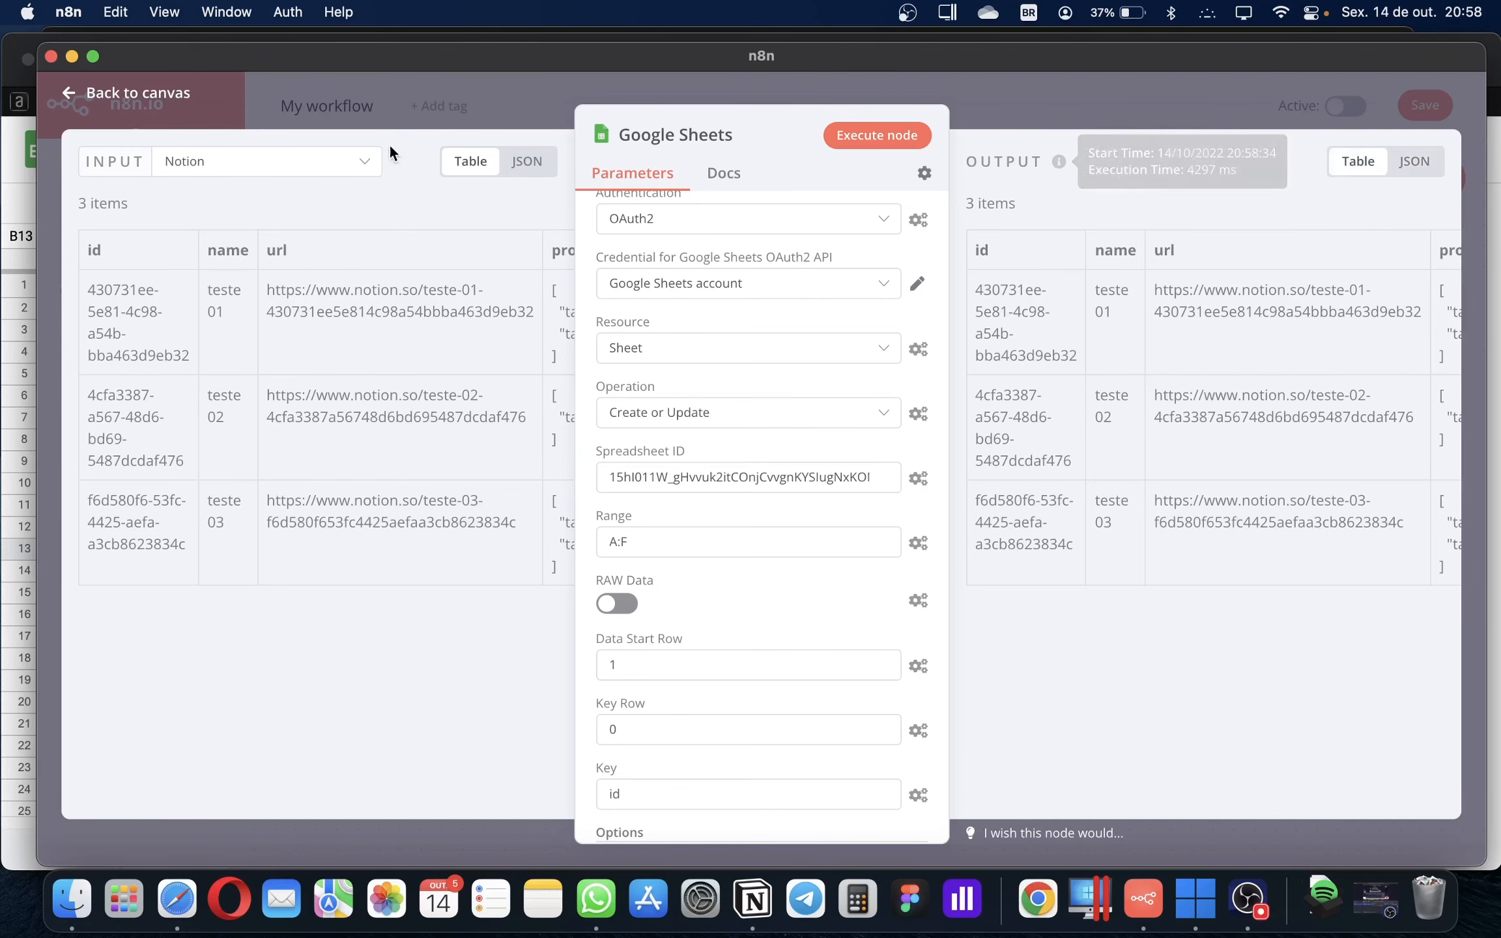
left_click(163, 104)
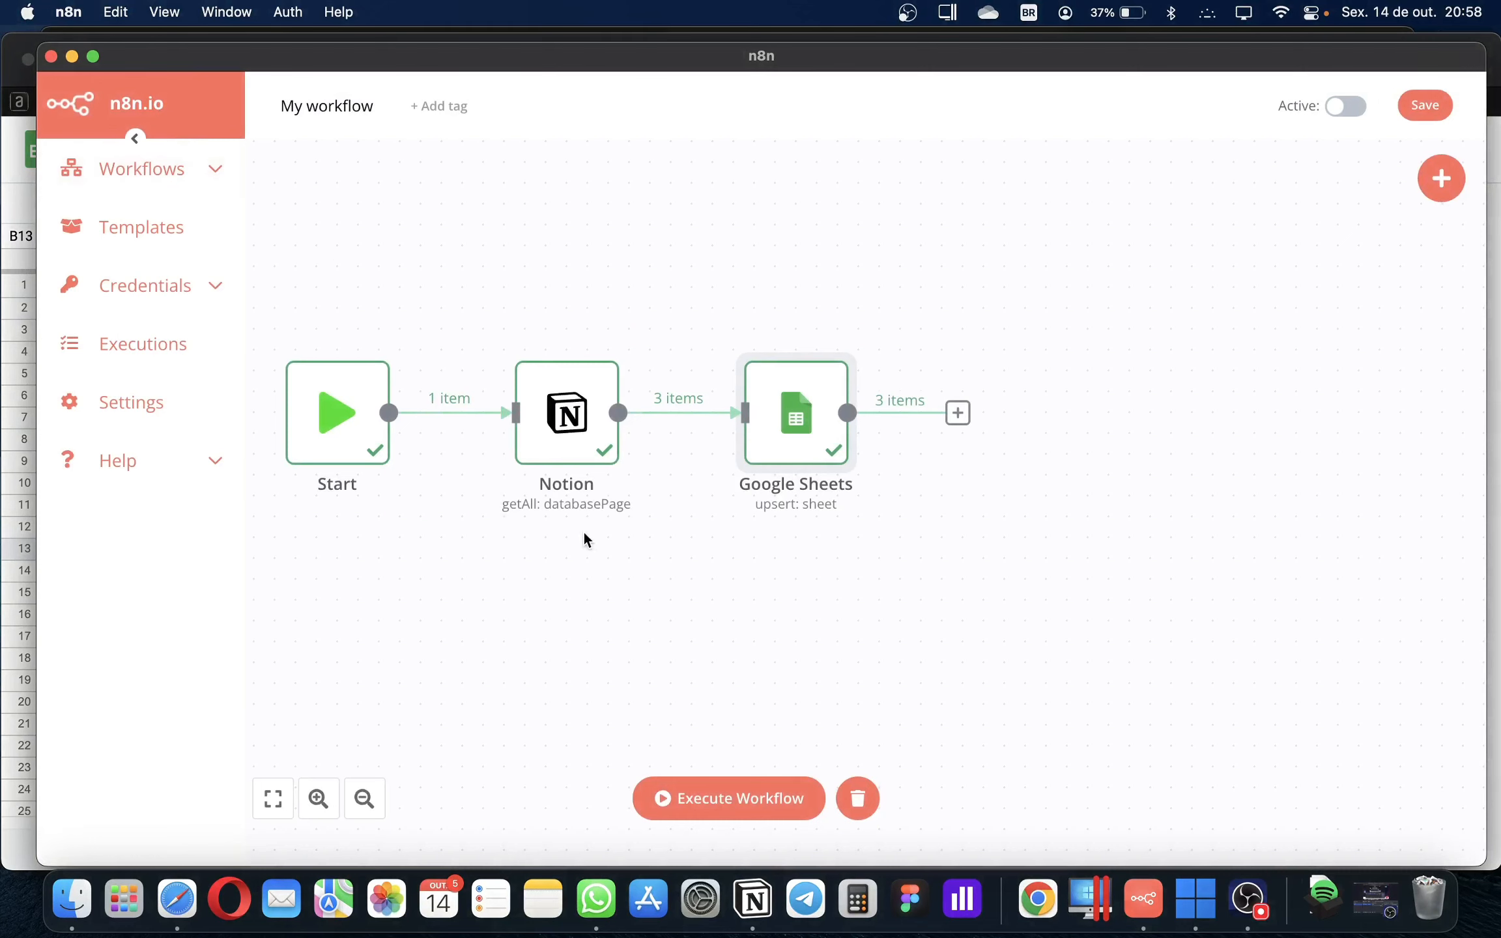
Search the node panel for notion, sheet and time nodes without adding any
left_click(1447, 191)
left_click(991, 274)
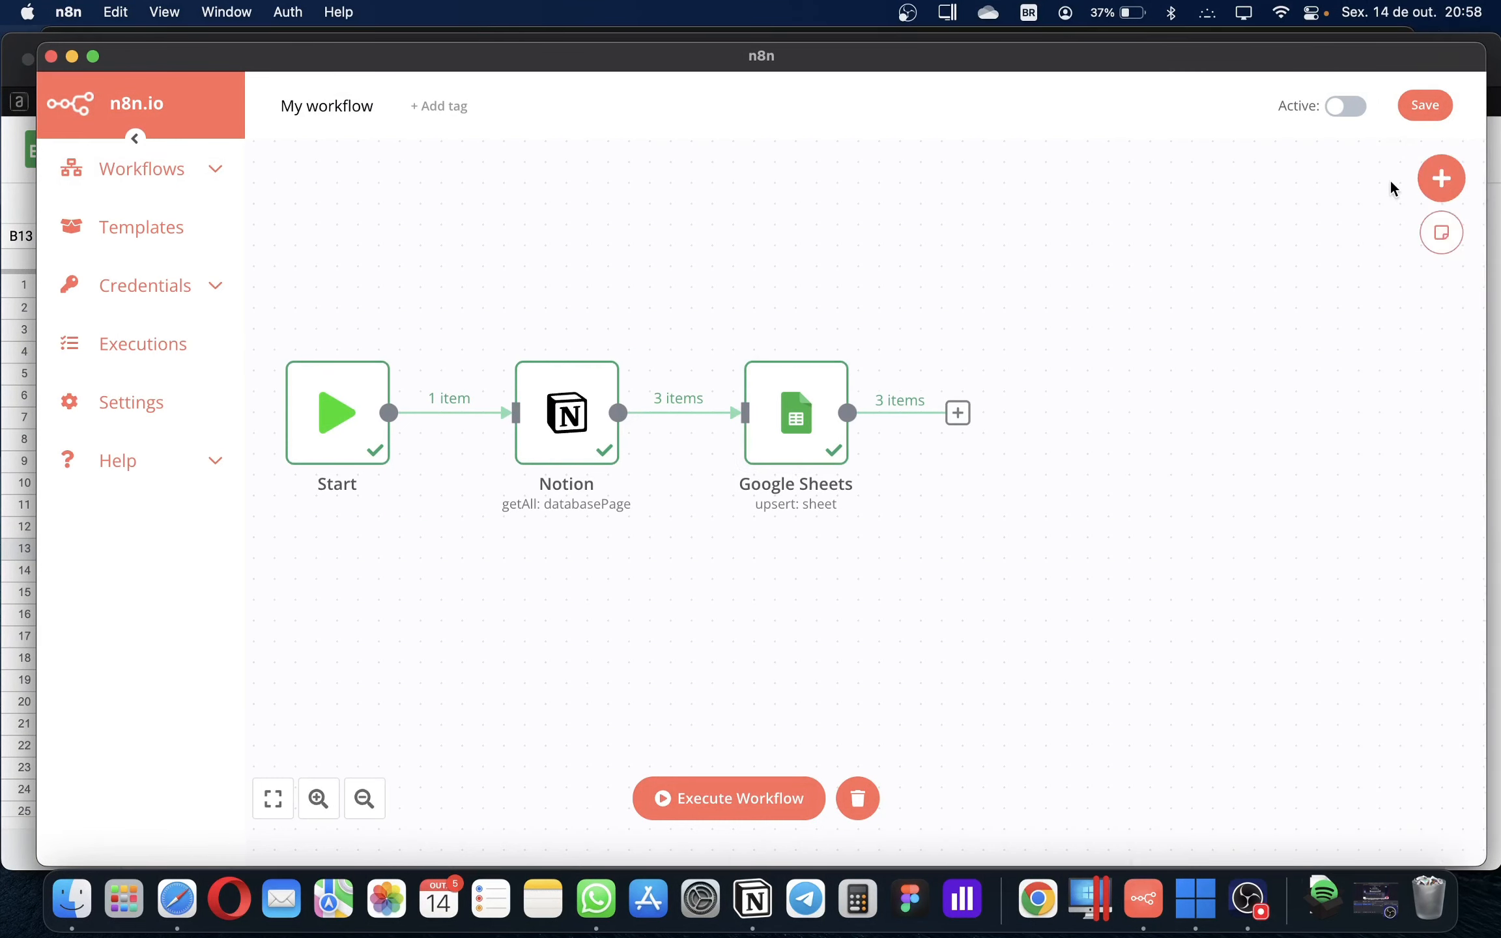
left_click(1442, 177)
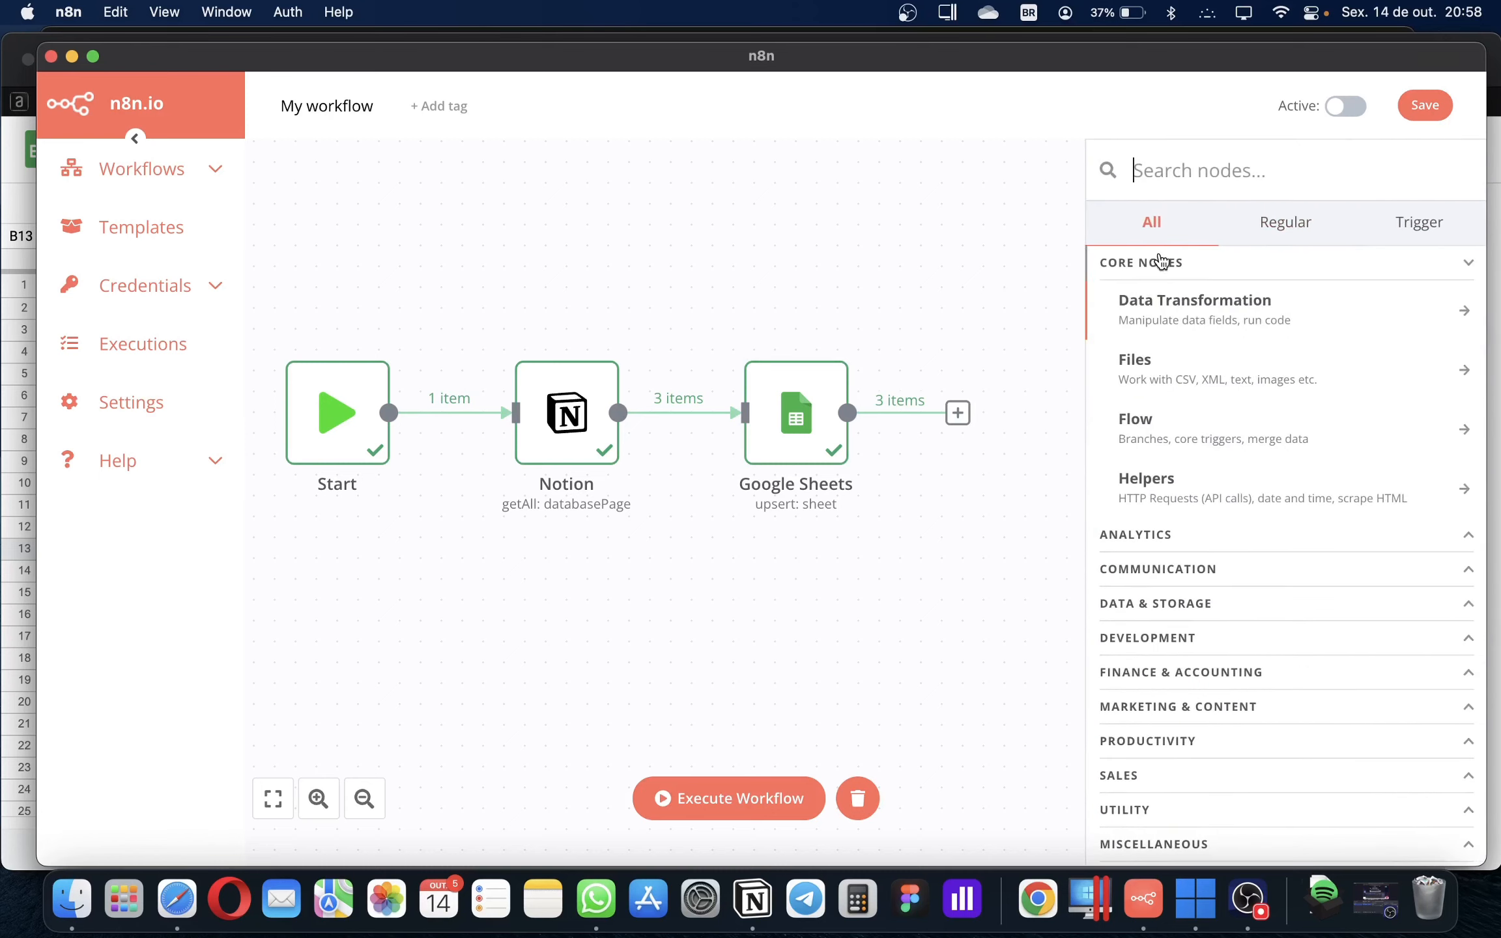
type("notion")
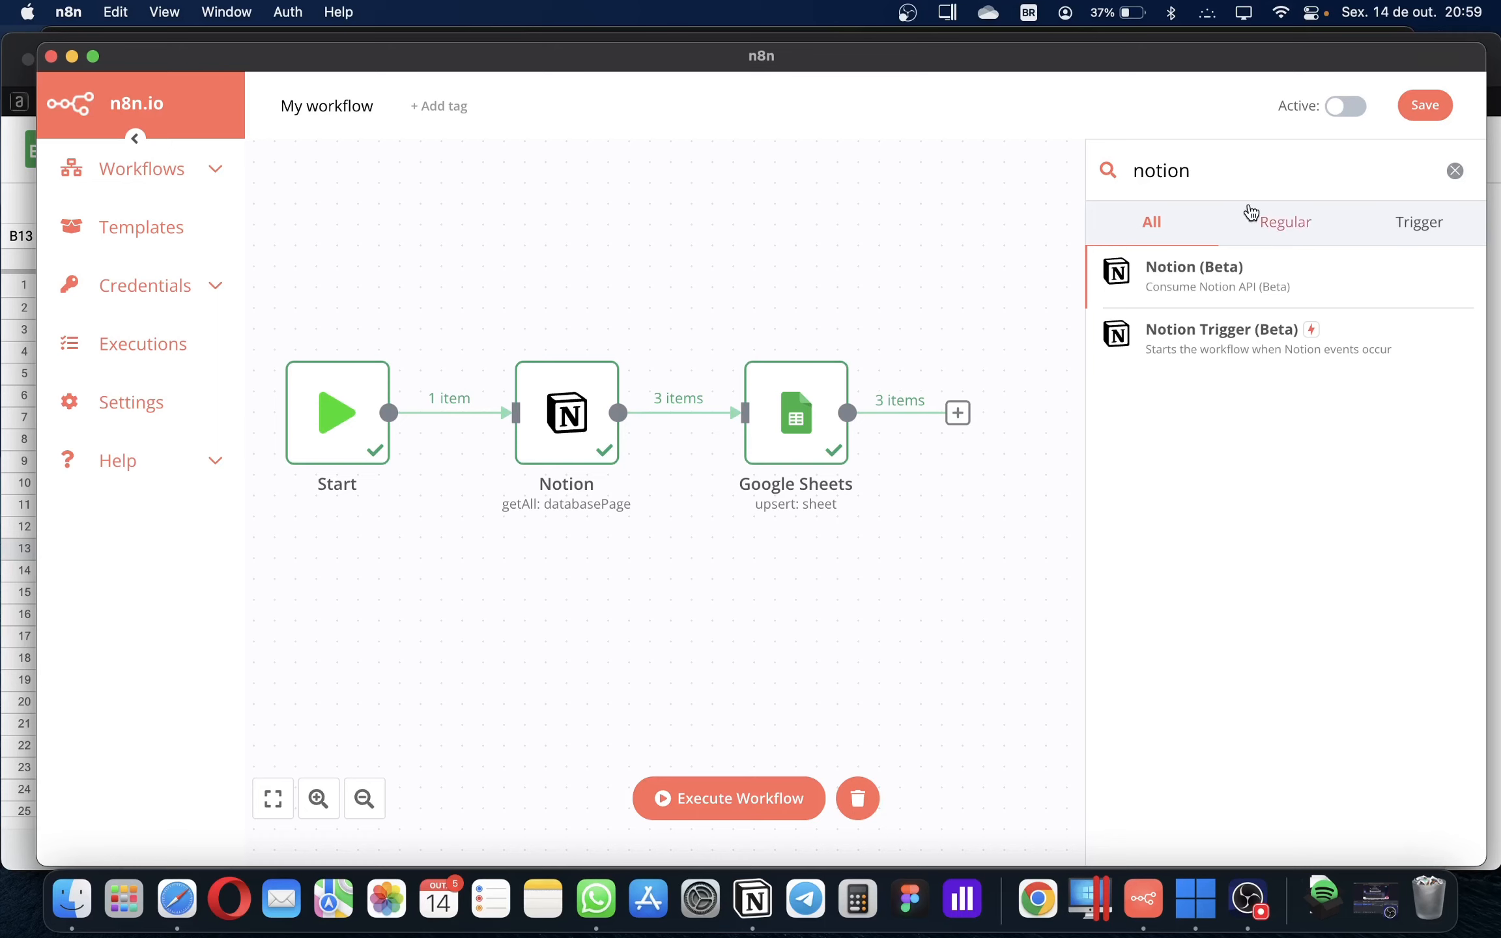
key("super+a")
type("sheet")
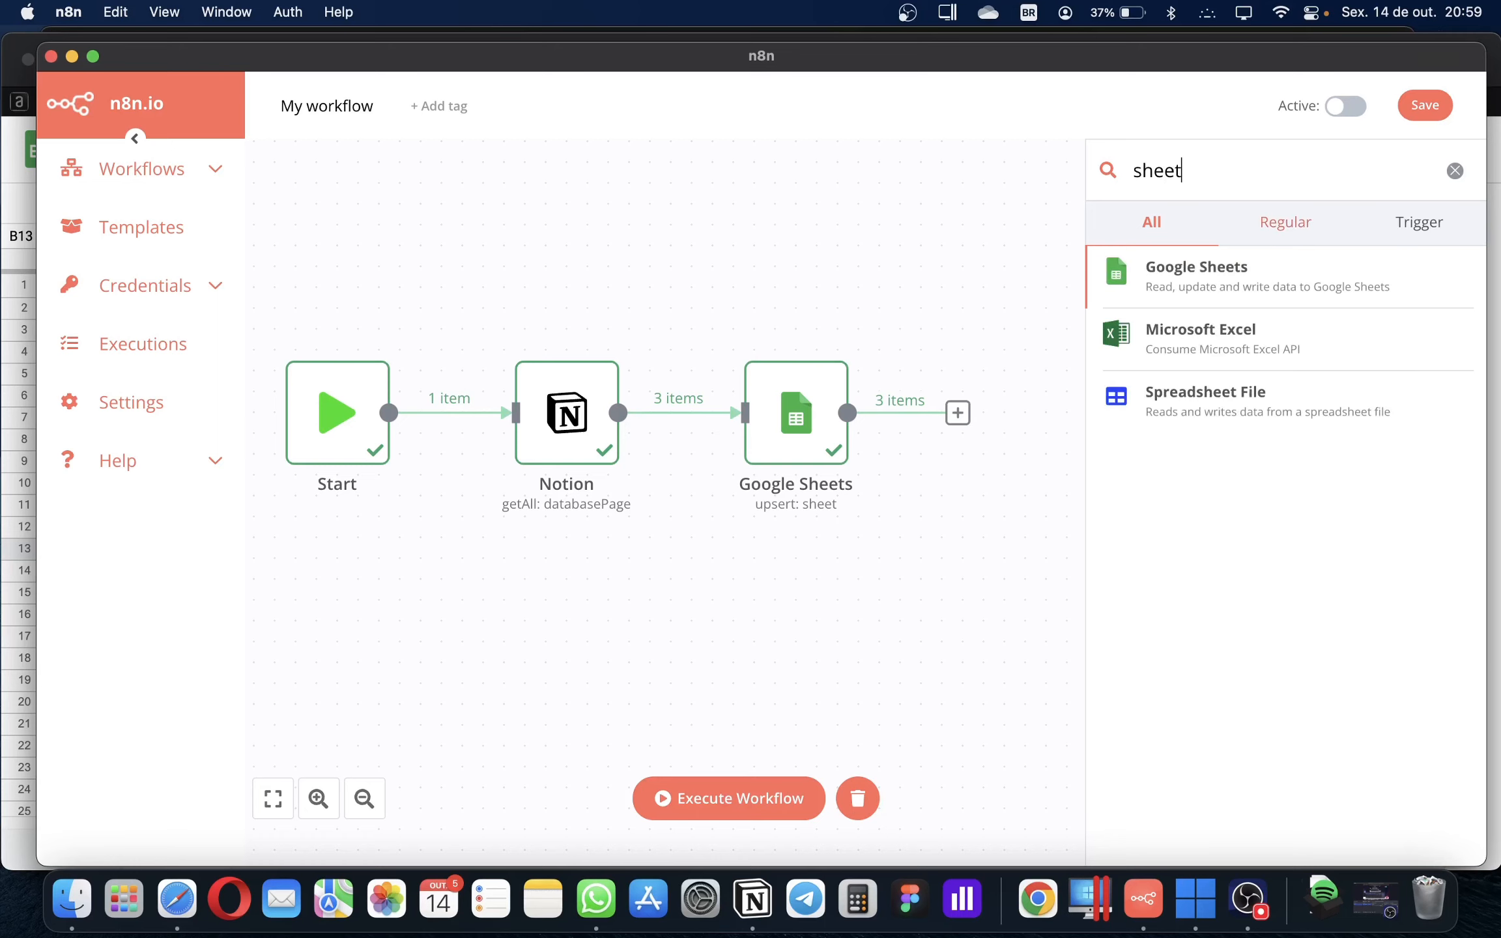
key("super+a")
type("t")
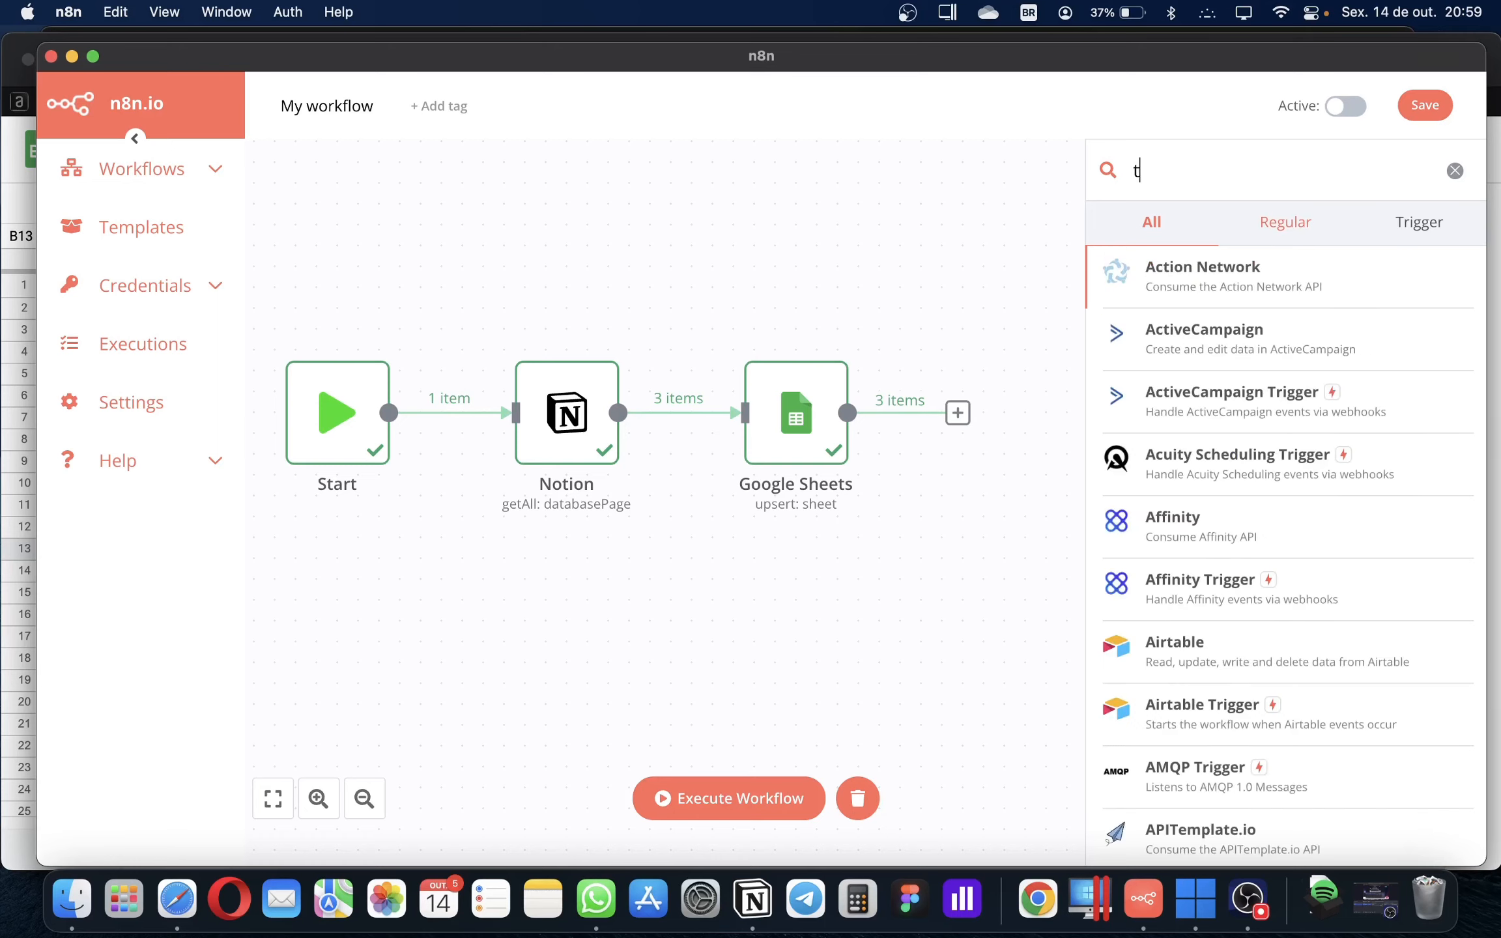
type("ime")
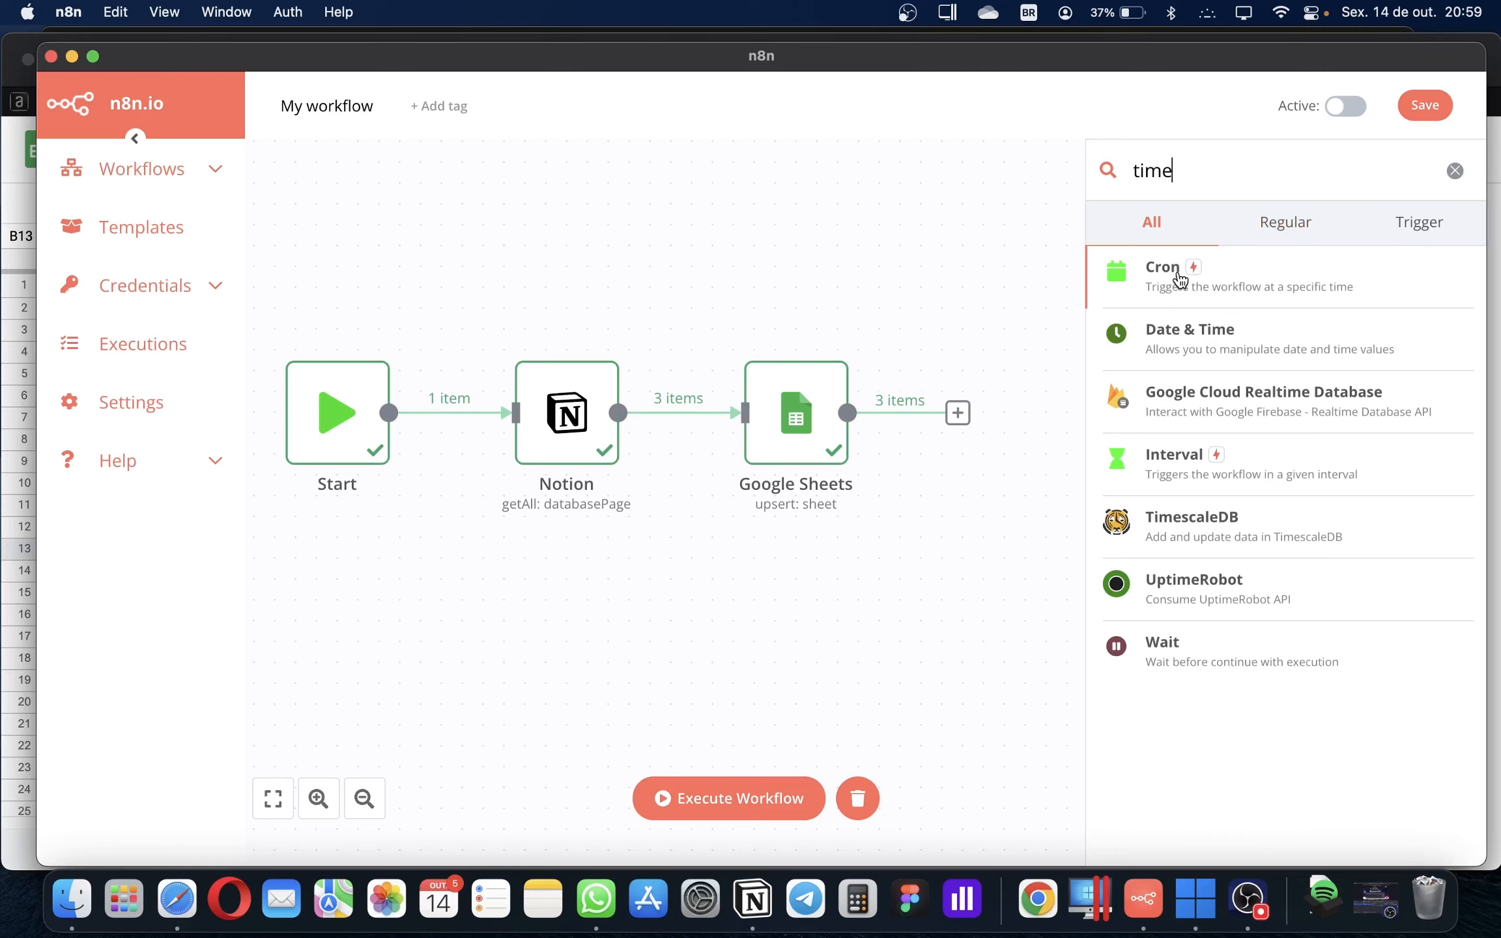
Clear and close the node panel, then switch to the Windows 11 virtual machine running Power BI
left_click(1455, 171)
left_click(927, 278)
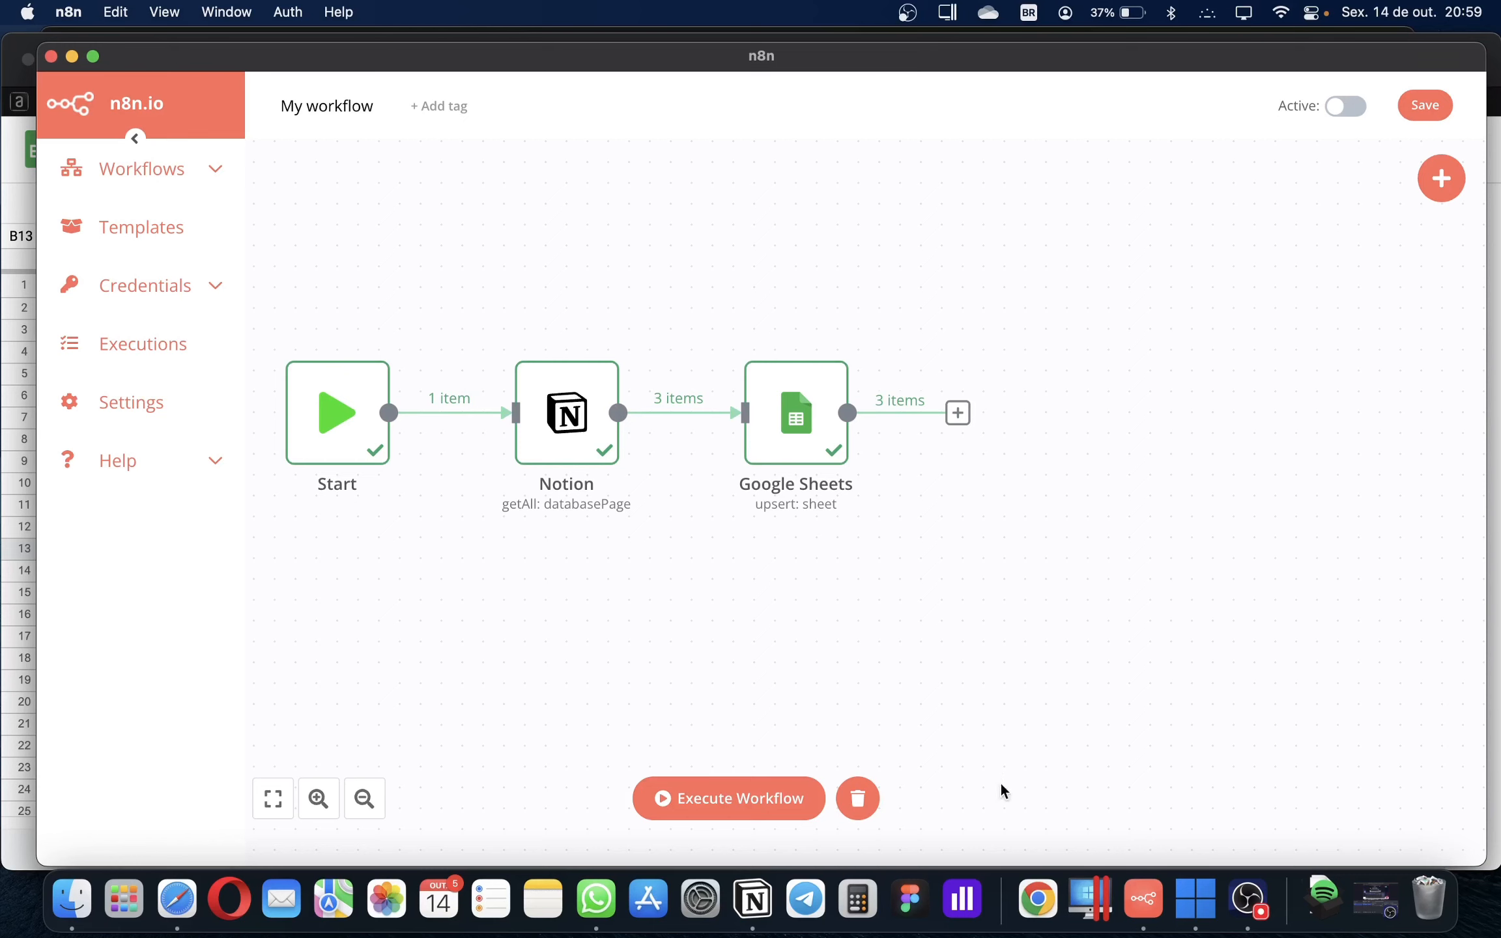
left_click(1081, 897)
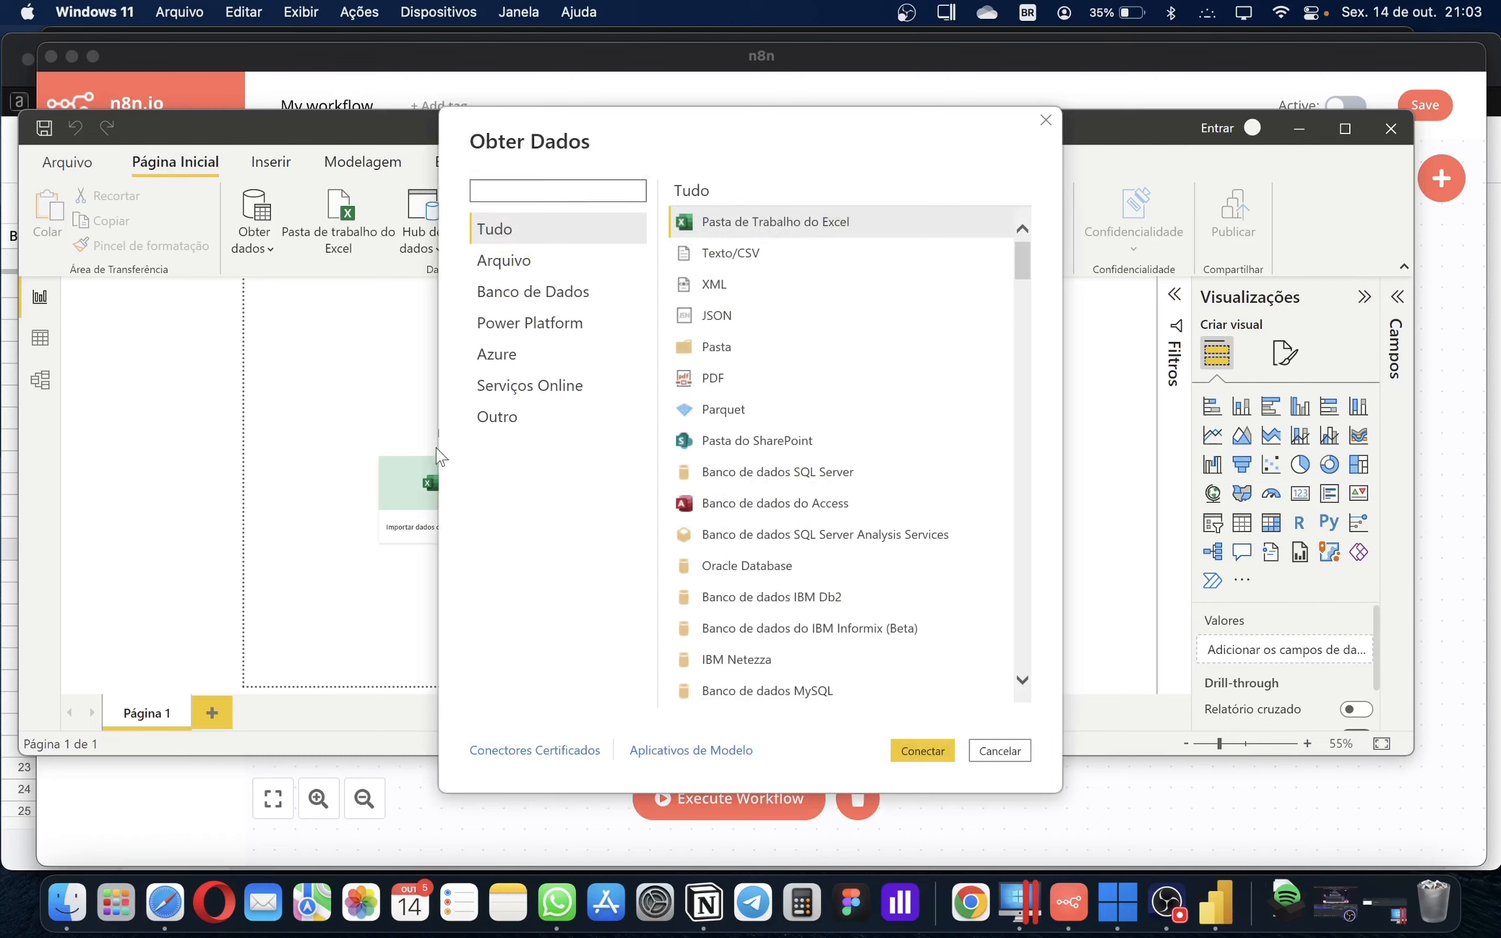
Search Obter Dados for planilha and connect with the Planilhas Google connector
left_click(517, 183)
type("planilha")
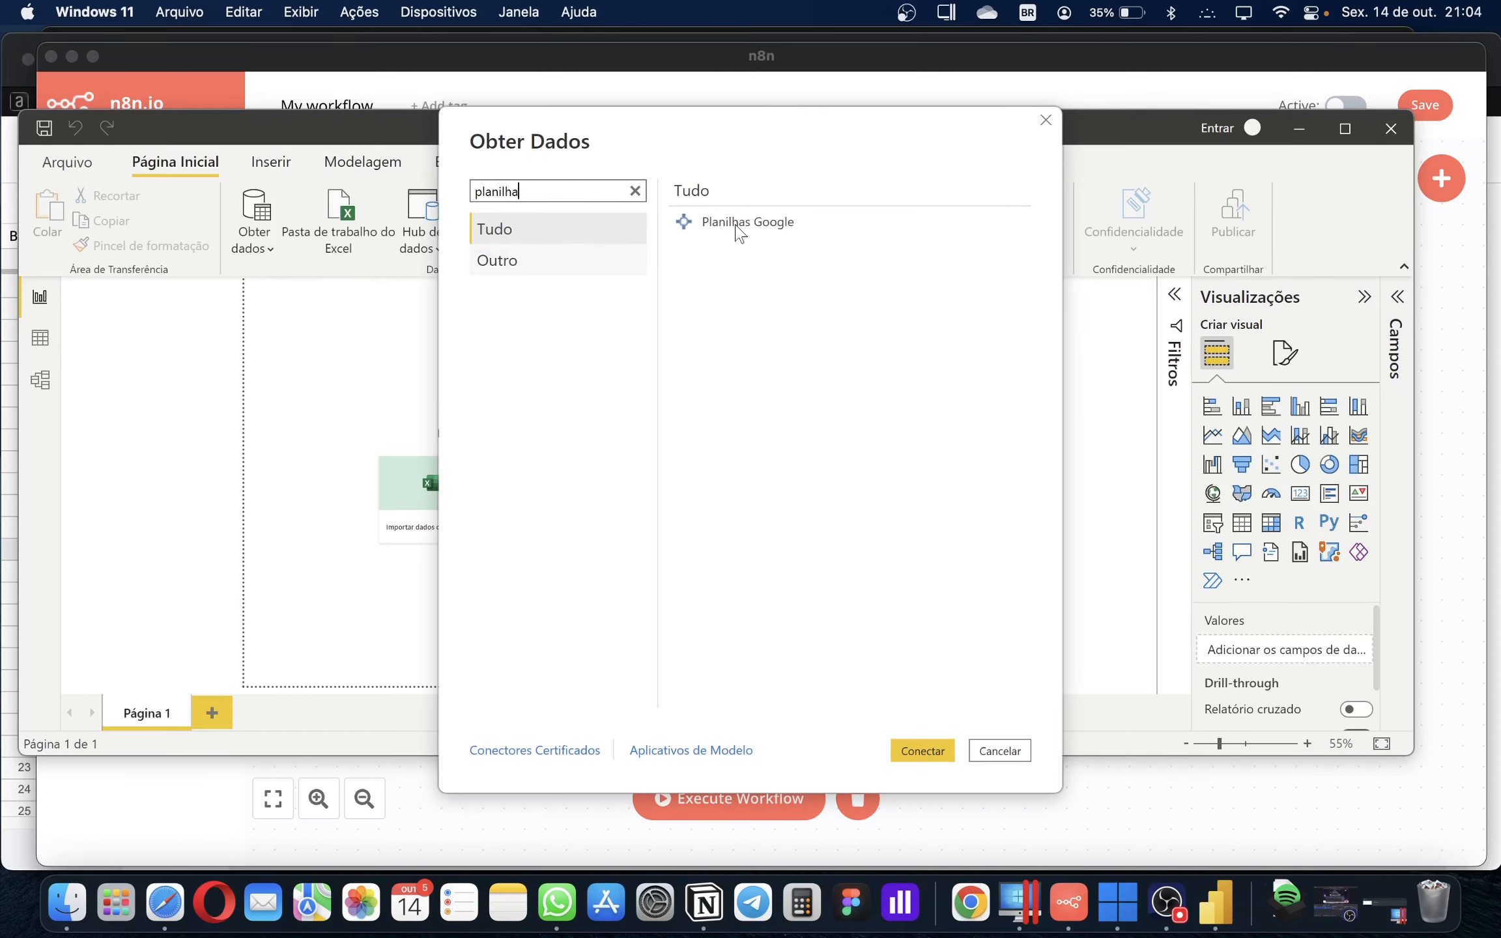
left_click(738, 228)
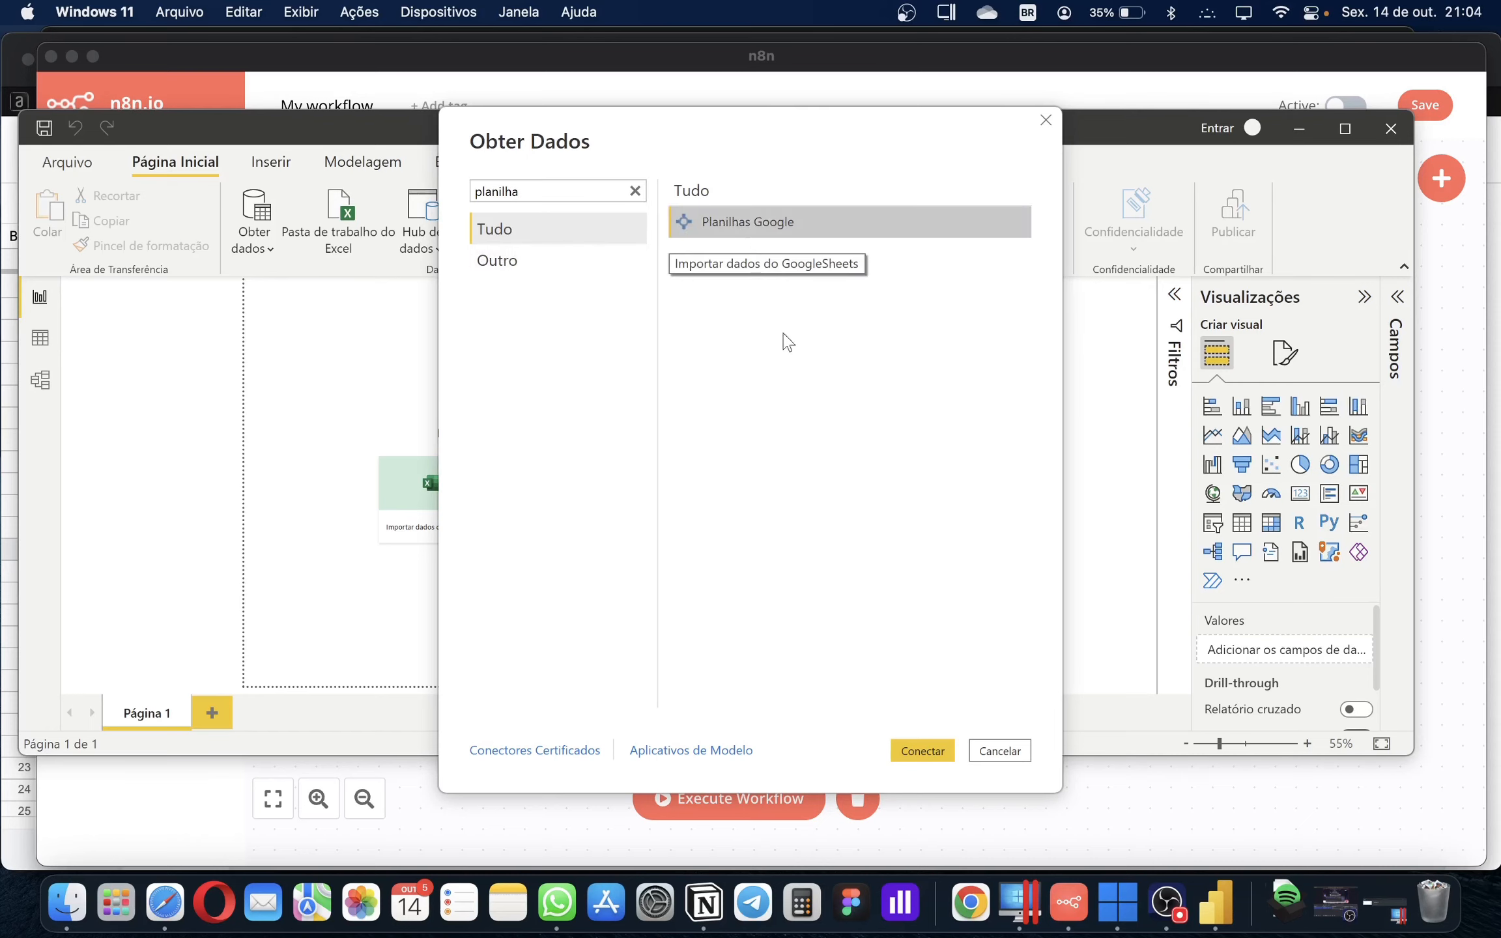
left_click(912, 753)
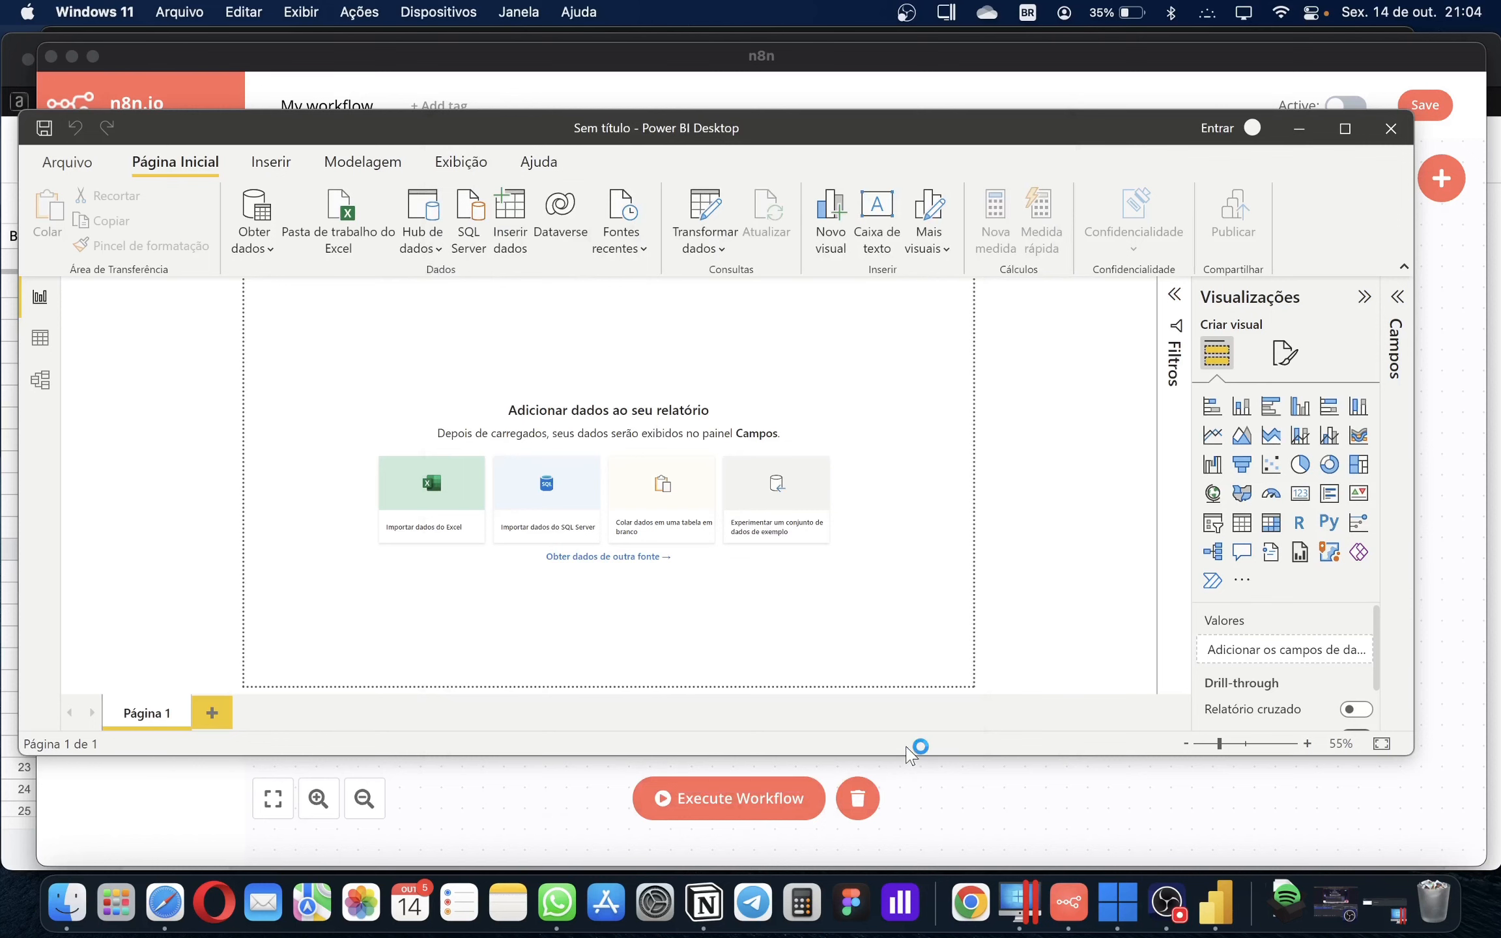
Copy the conexão n8n spreadsheet address from Safari and paste it as Power BI's sheet URL
left_click(155, 907)
left_click(721, 68)
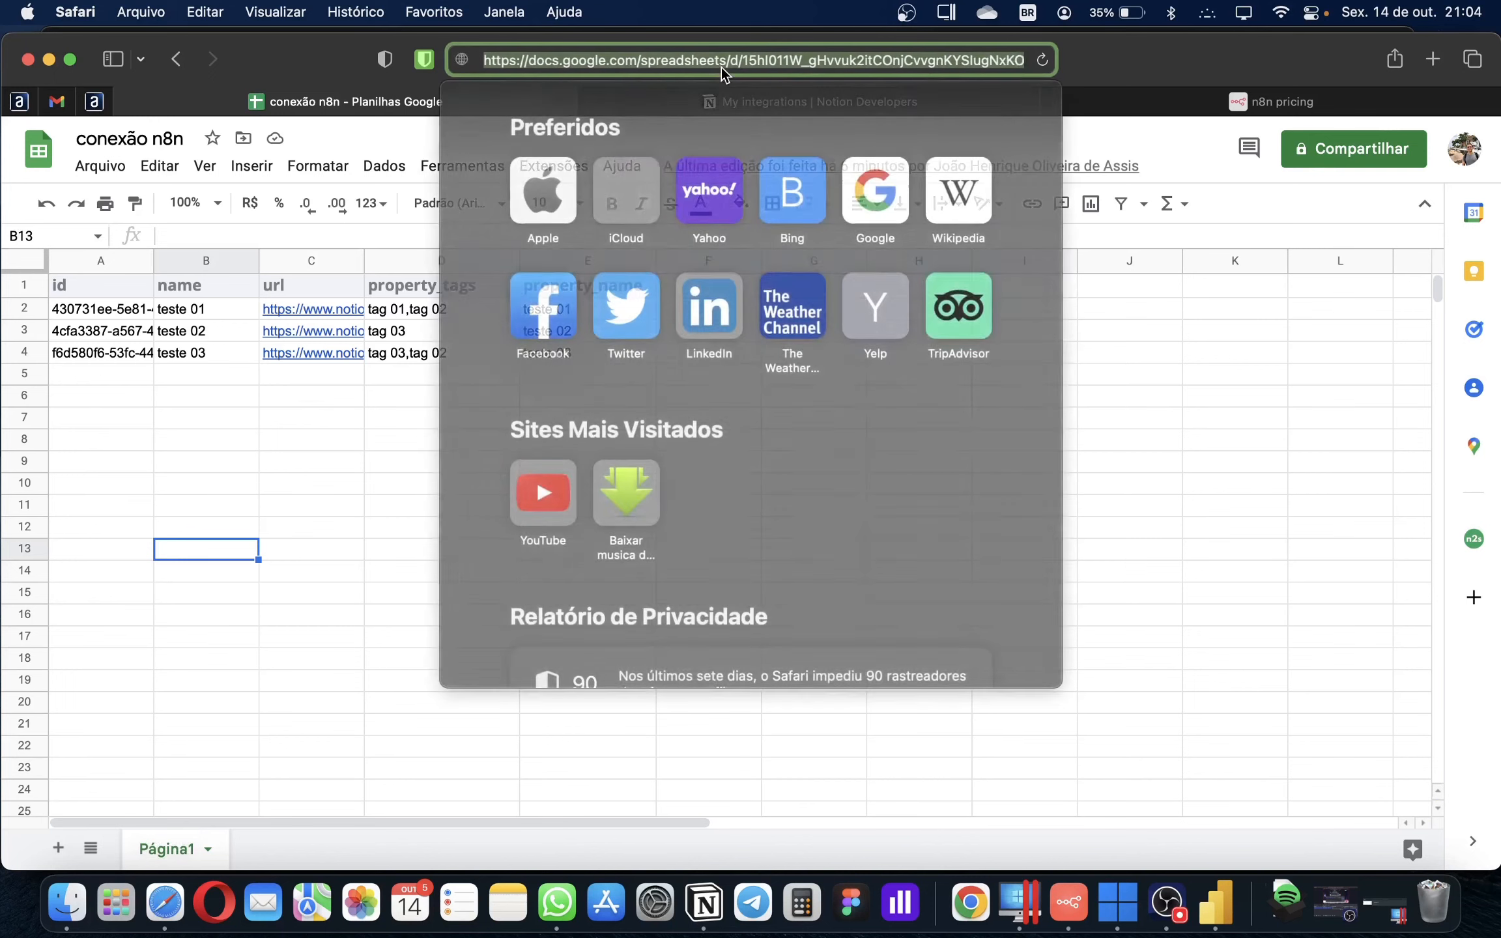
left_click(1209, 905)
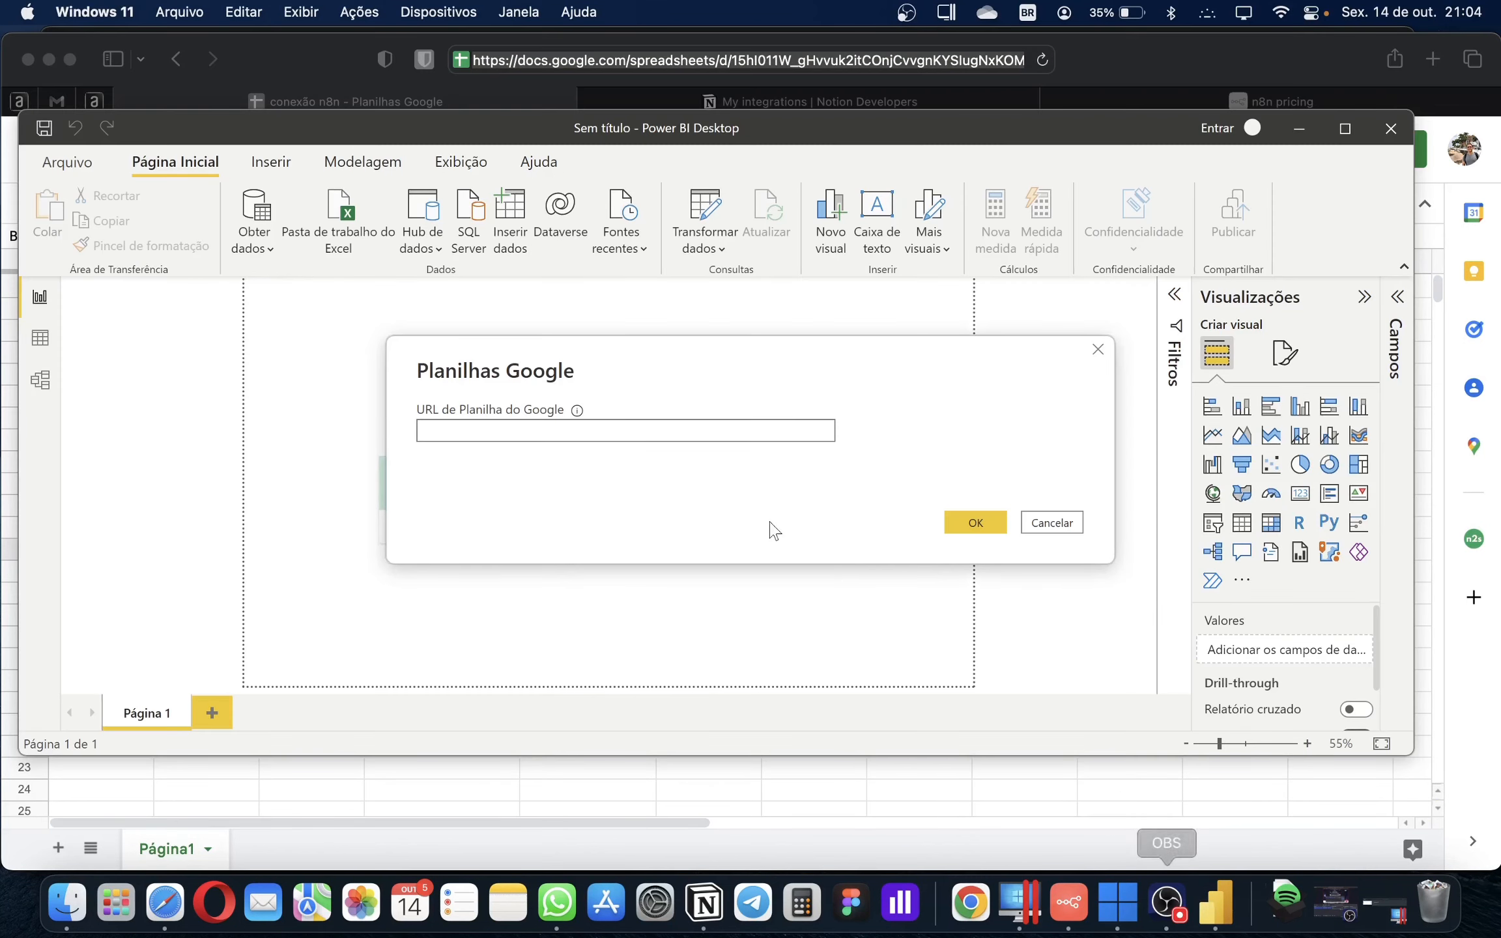
left_click(610, 425)
left_click(976, 524)
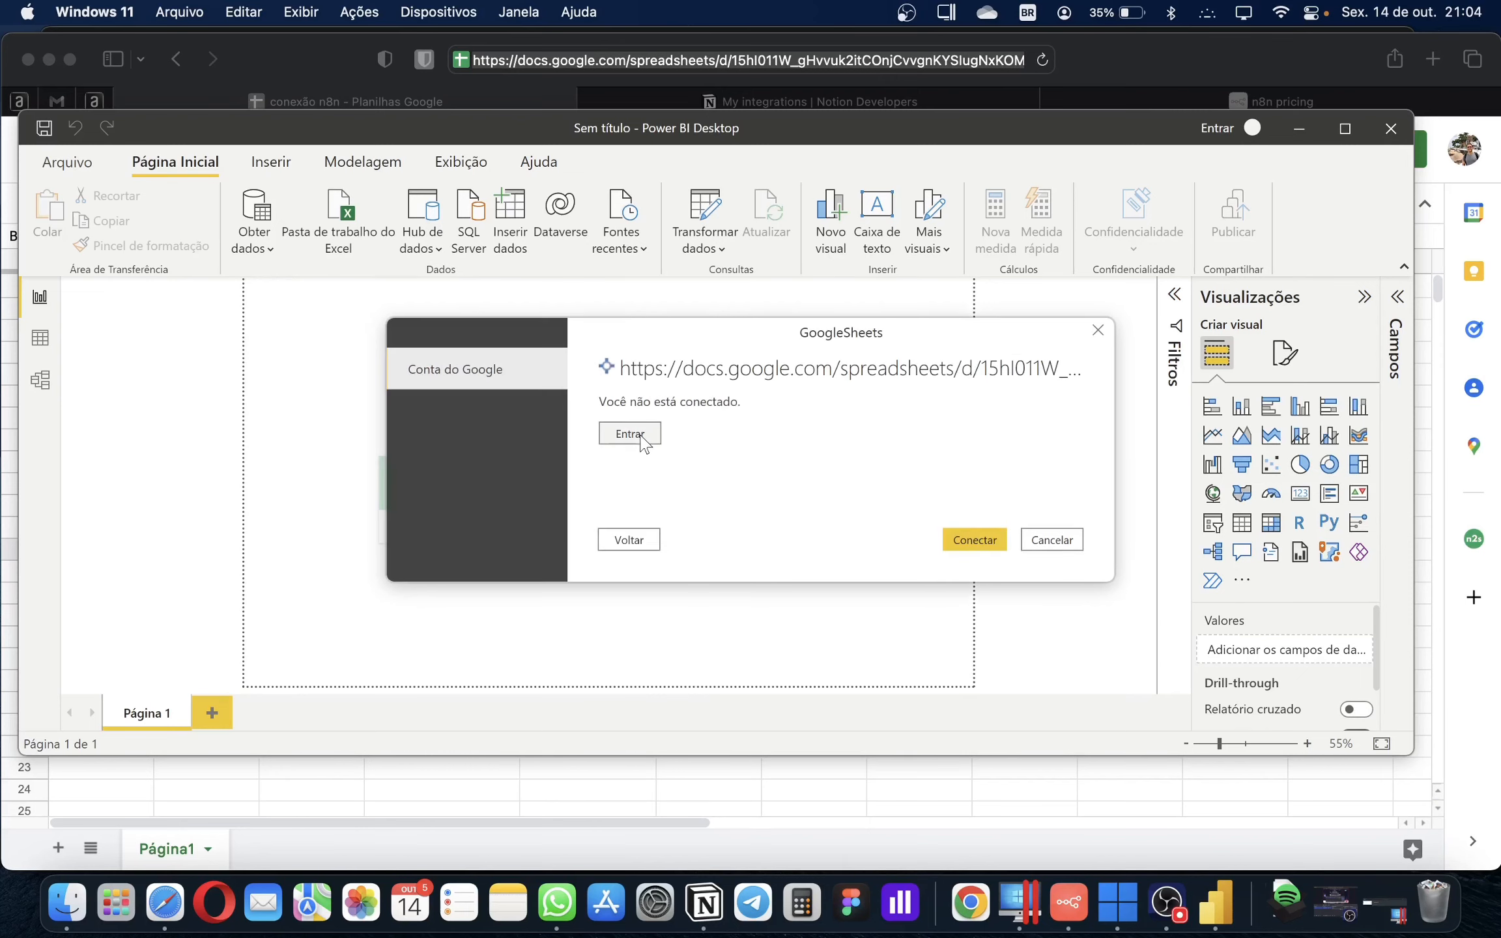
Sign in to Google, connect, and tick Página1 with its three teste rows in the Navegador
left_click(630, 434)
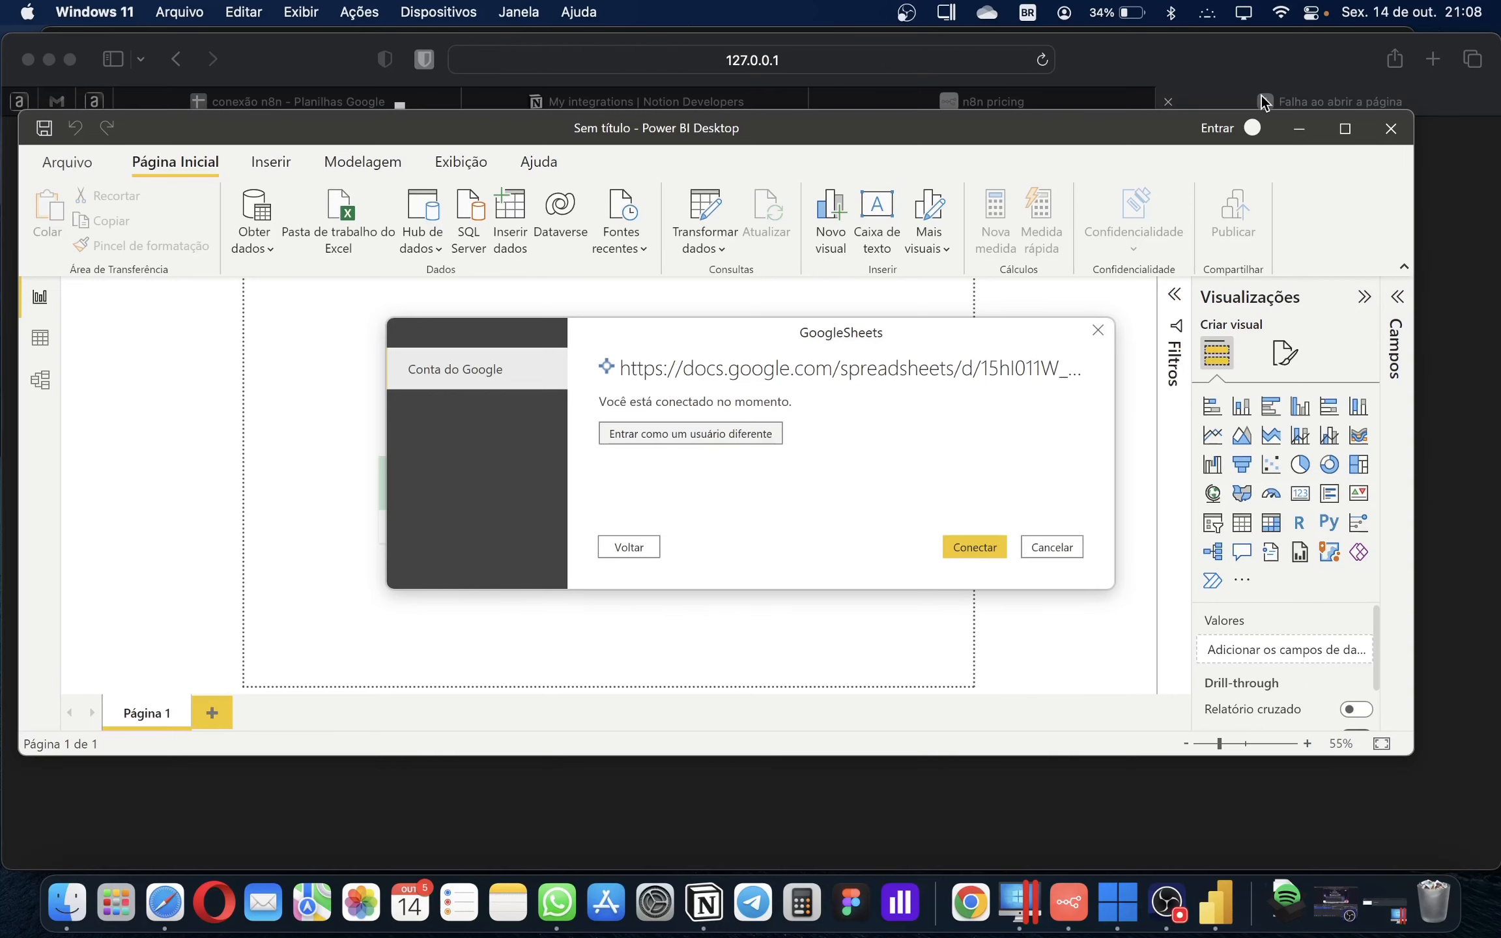
left_click(974, 548)
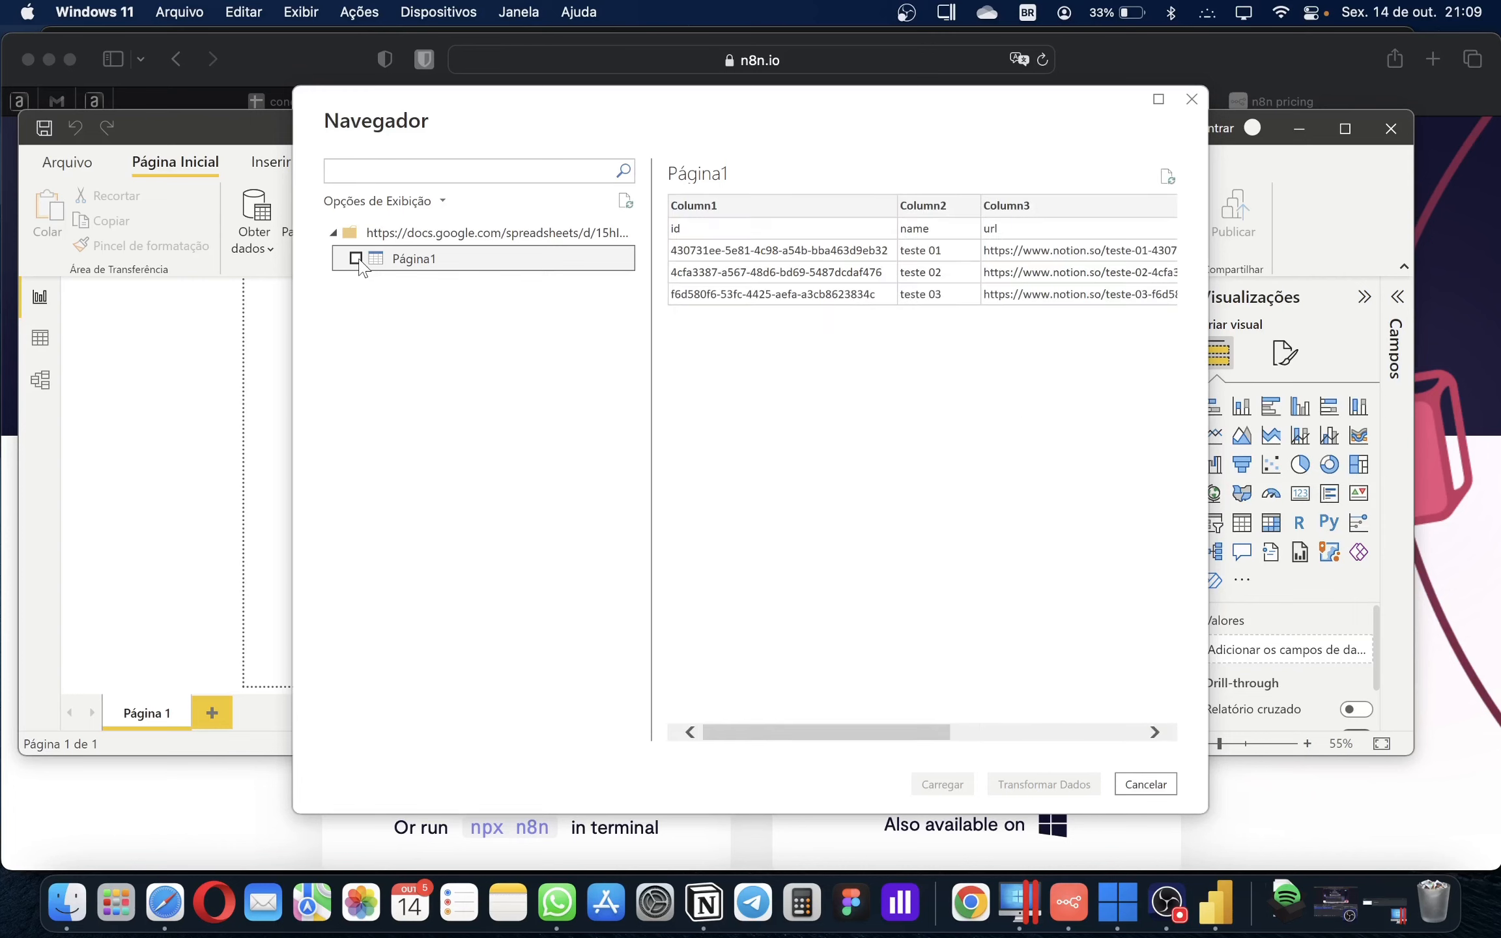
left_click(359, 260)
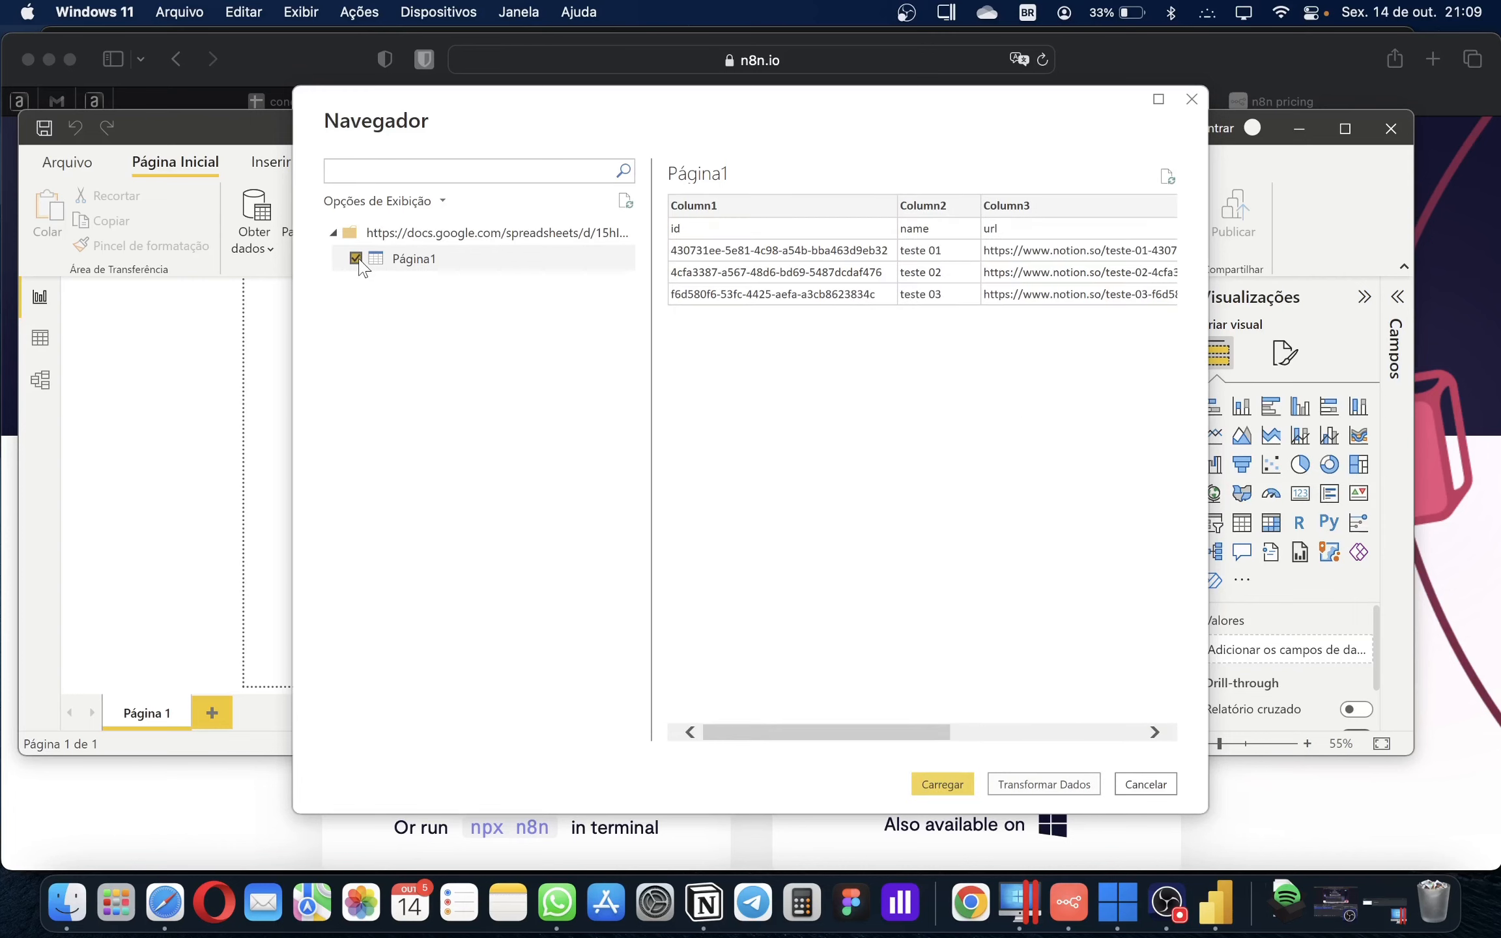